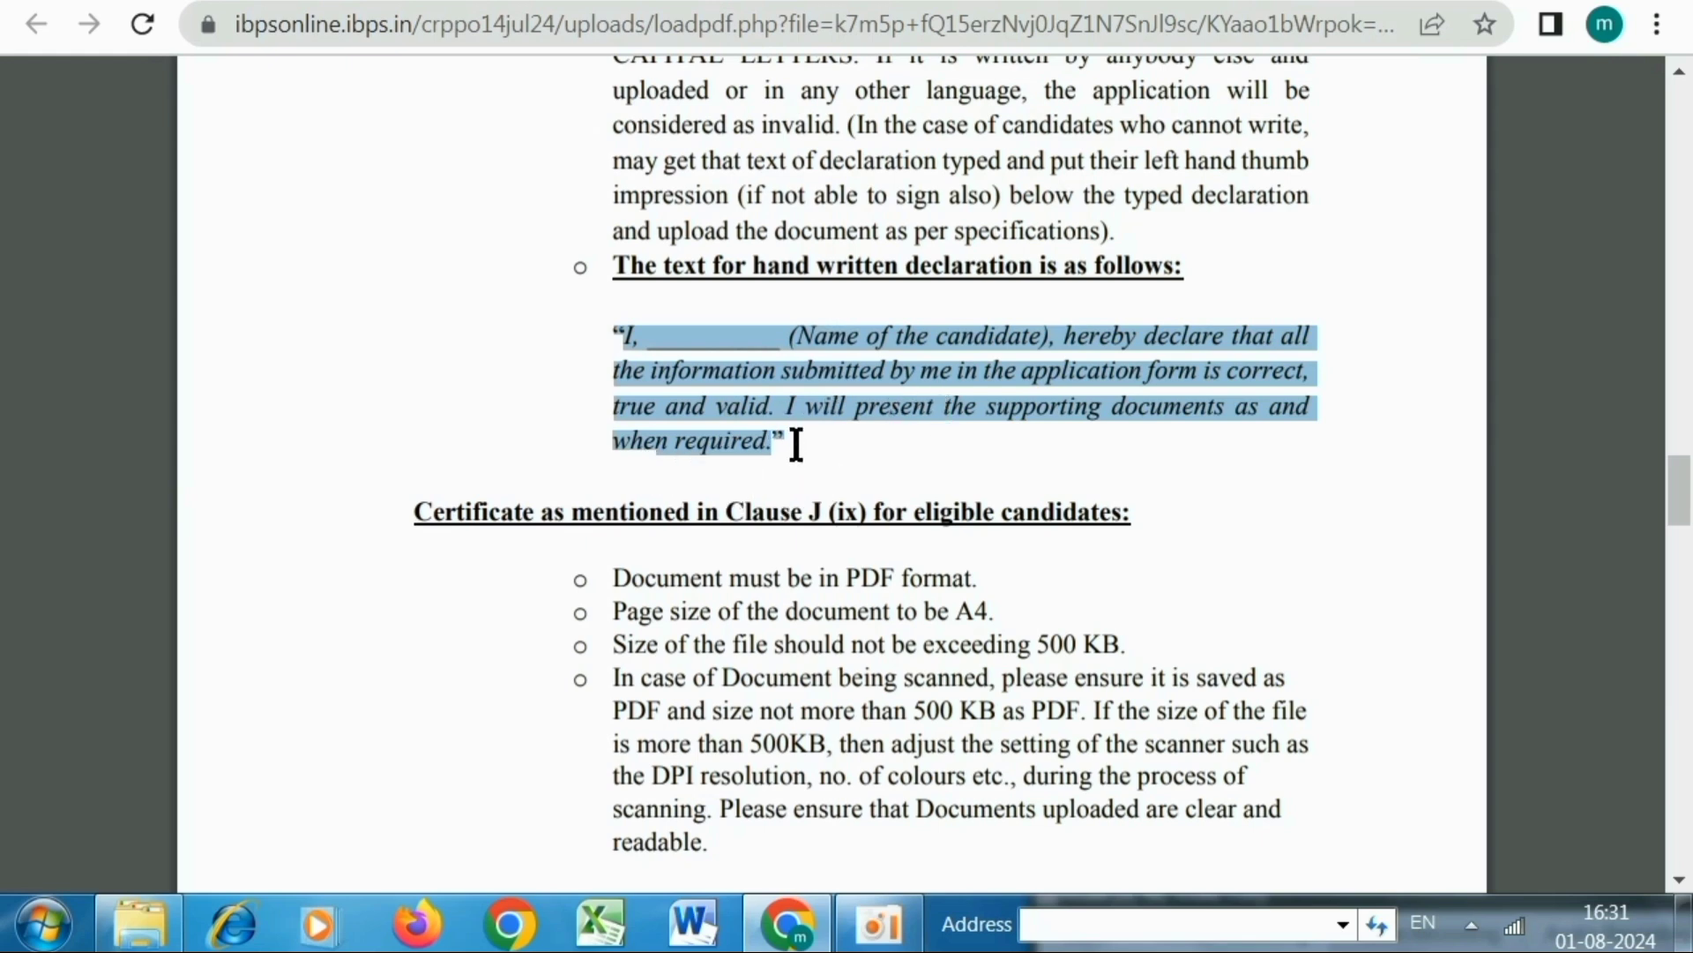
Clear the highlight on the declaration text and scroll down to the certificate and signature guidelines
{"action": "left_click", "coordinate": [648, 388]}
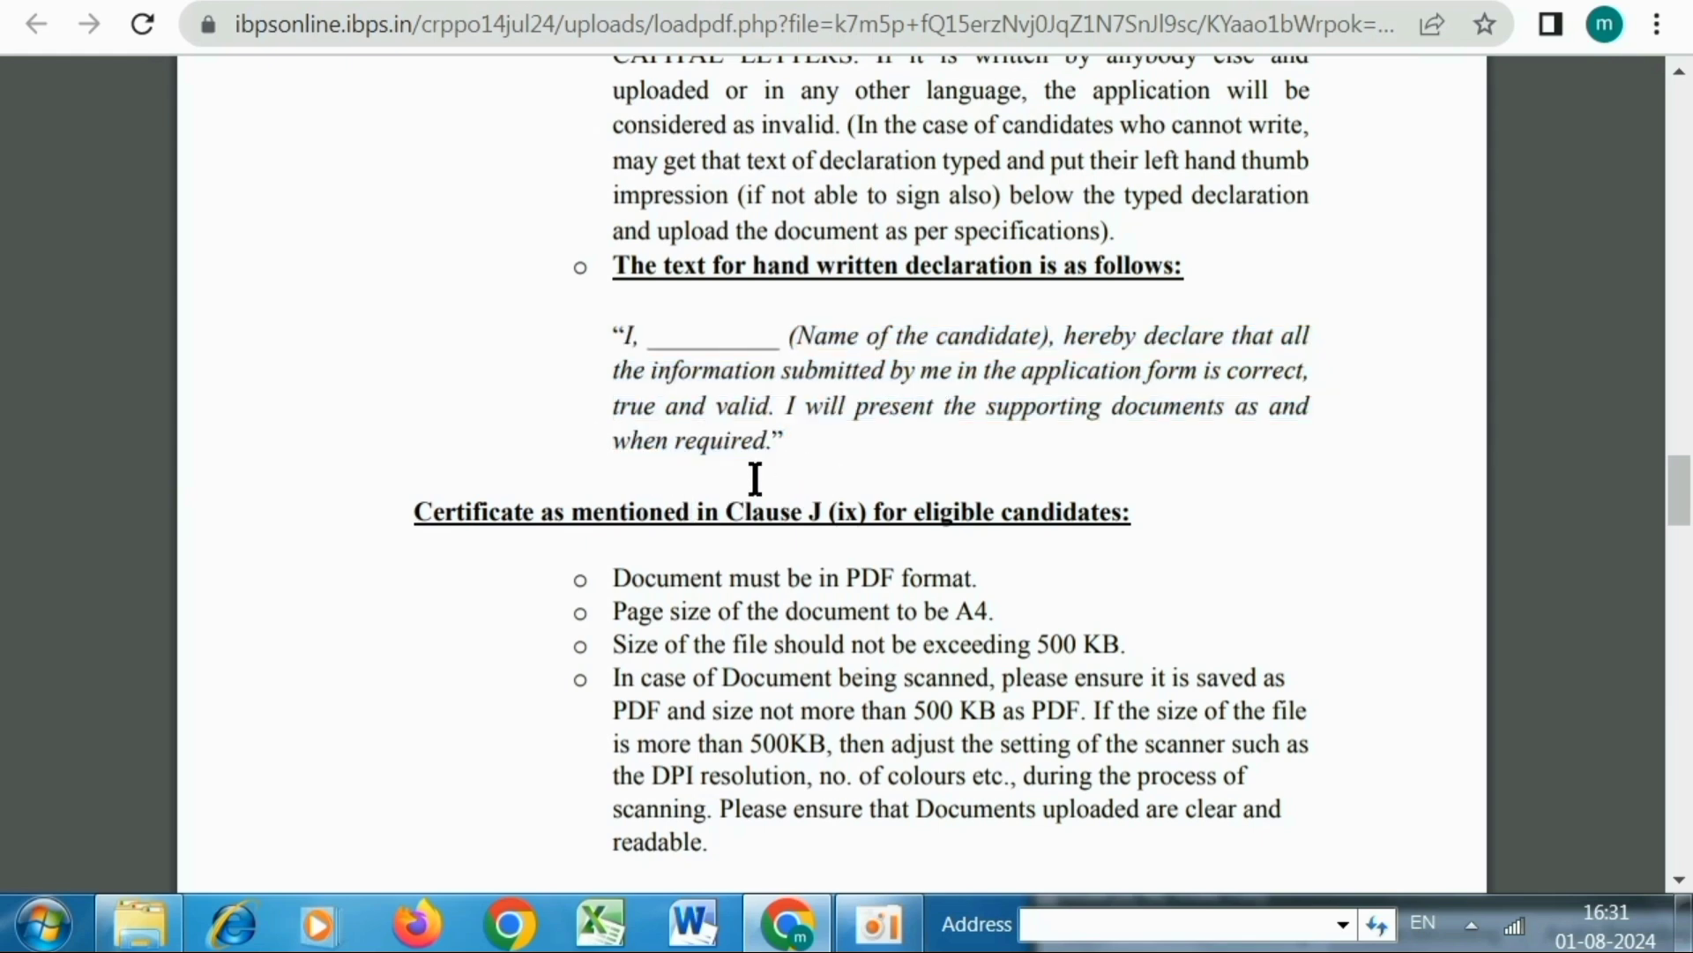
{"action": "scroll", "coordinate": [730, 465], "scroll_direction": "down", "scroll_amount": 2}
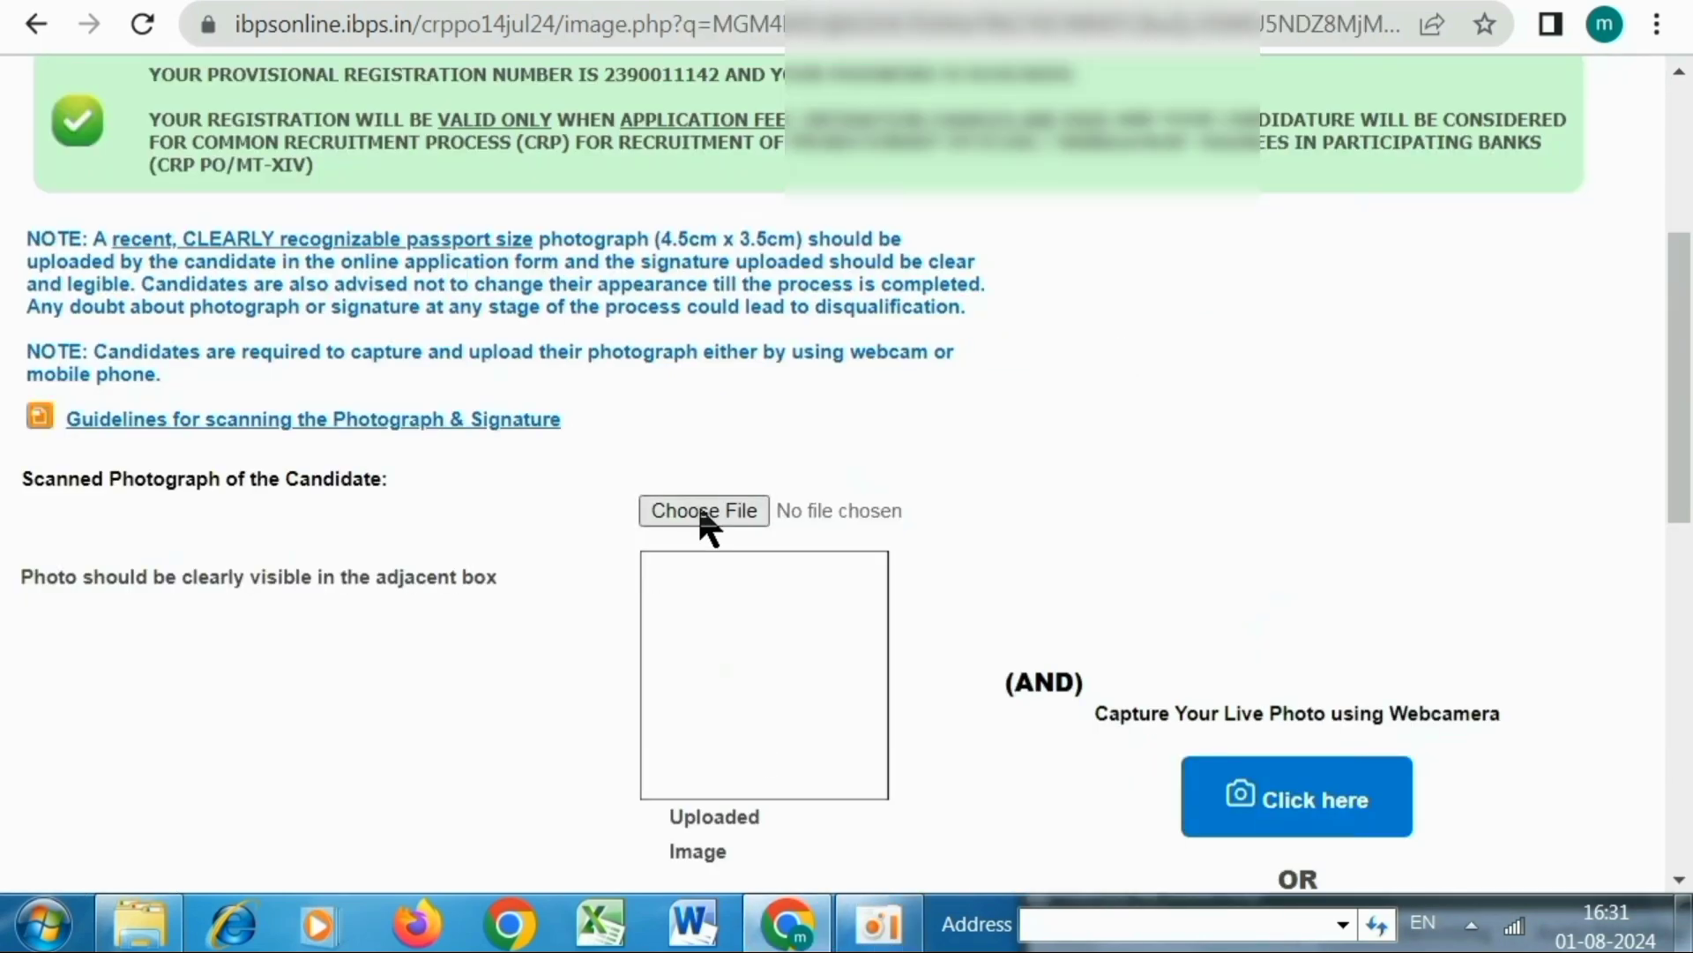
Upload the candidate's scanned photograph file into the photo upload box
{"action": "left_click", "coordinate": [703, 516]}
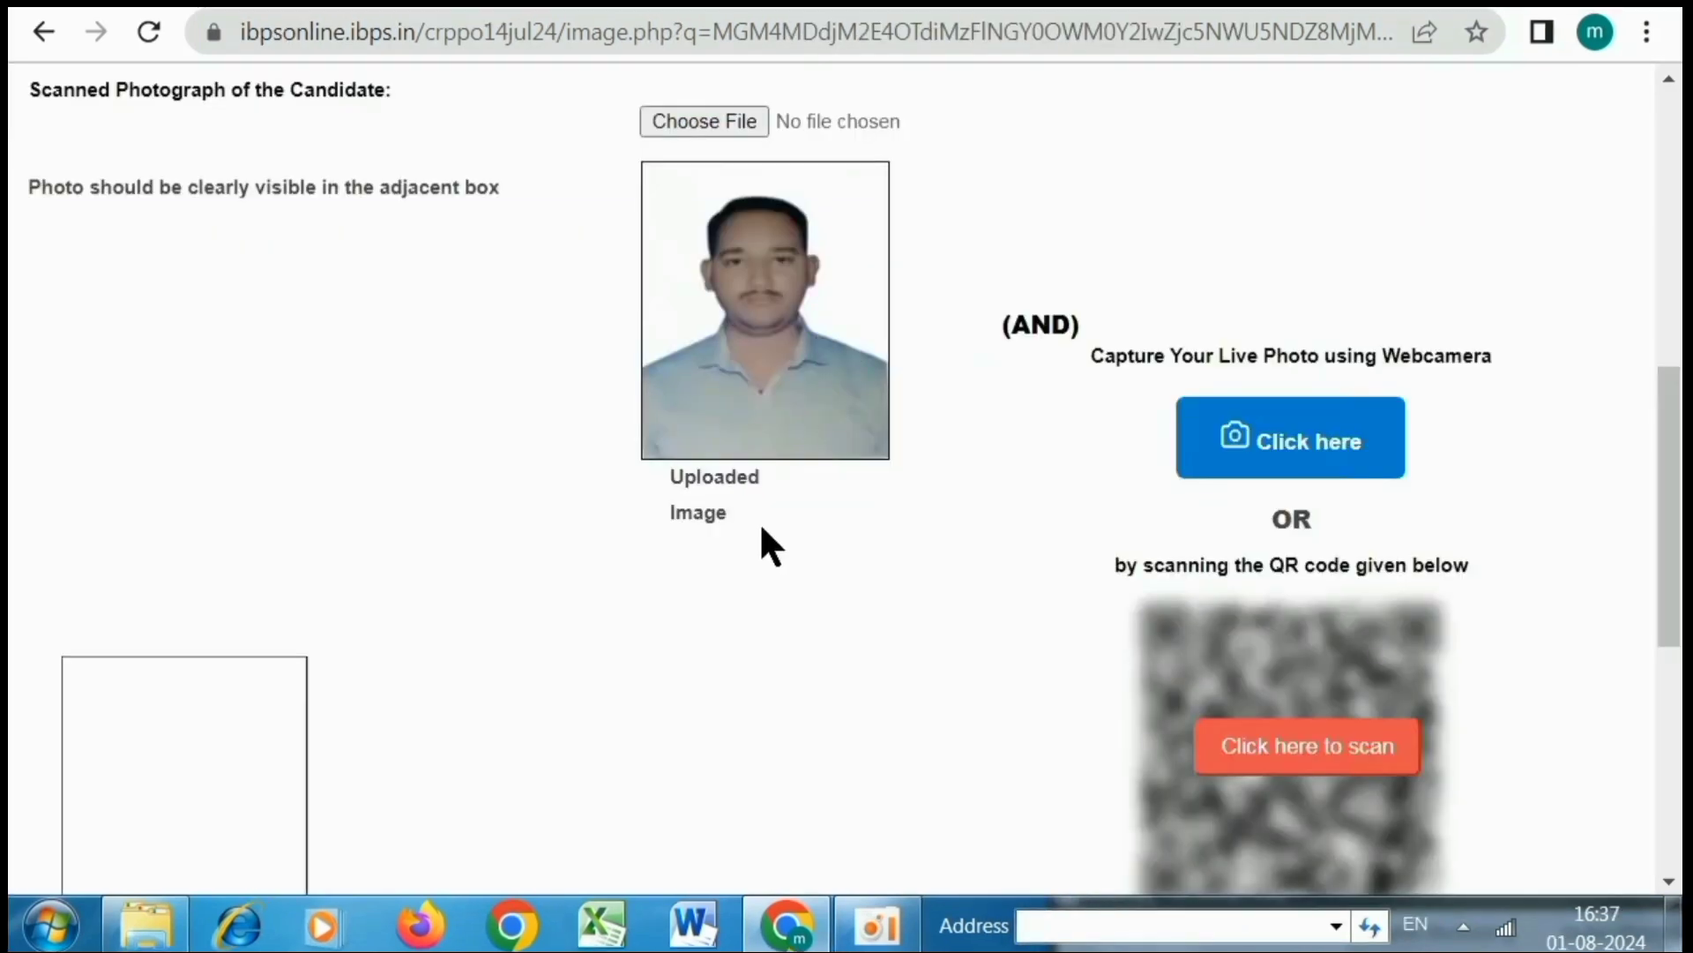
{"action": "scroll", "coordinate": [723, 522], "scroll_direction": "down", "scroll_amount": 5}
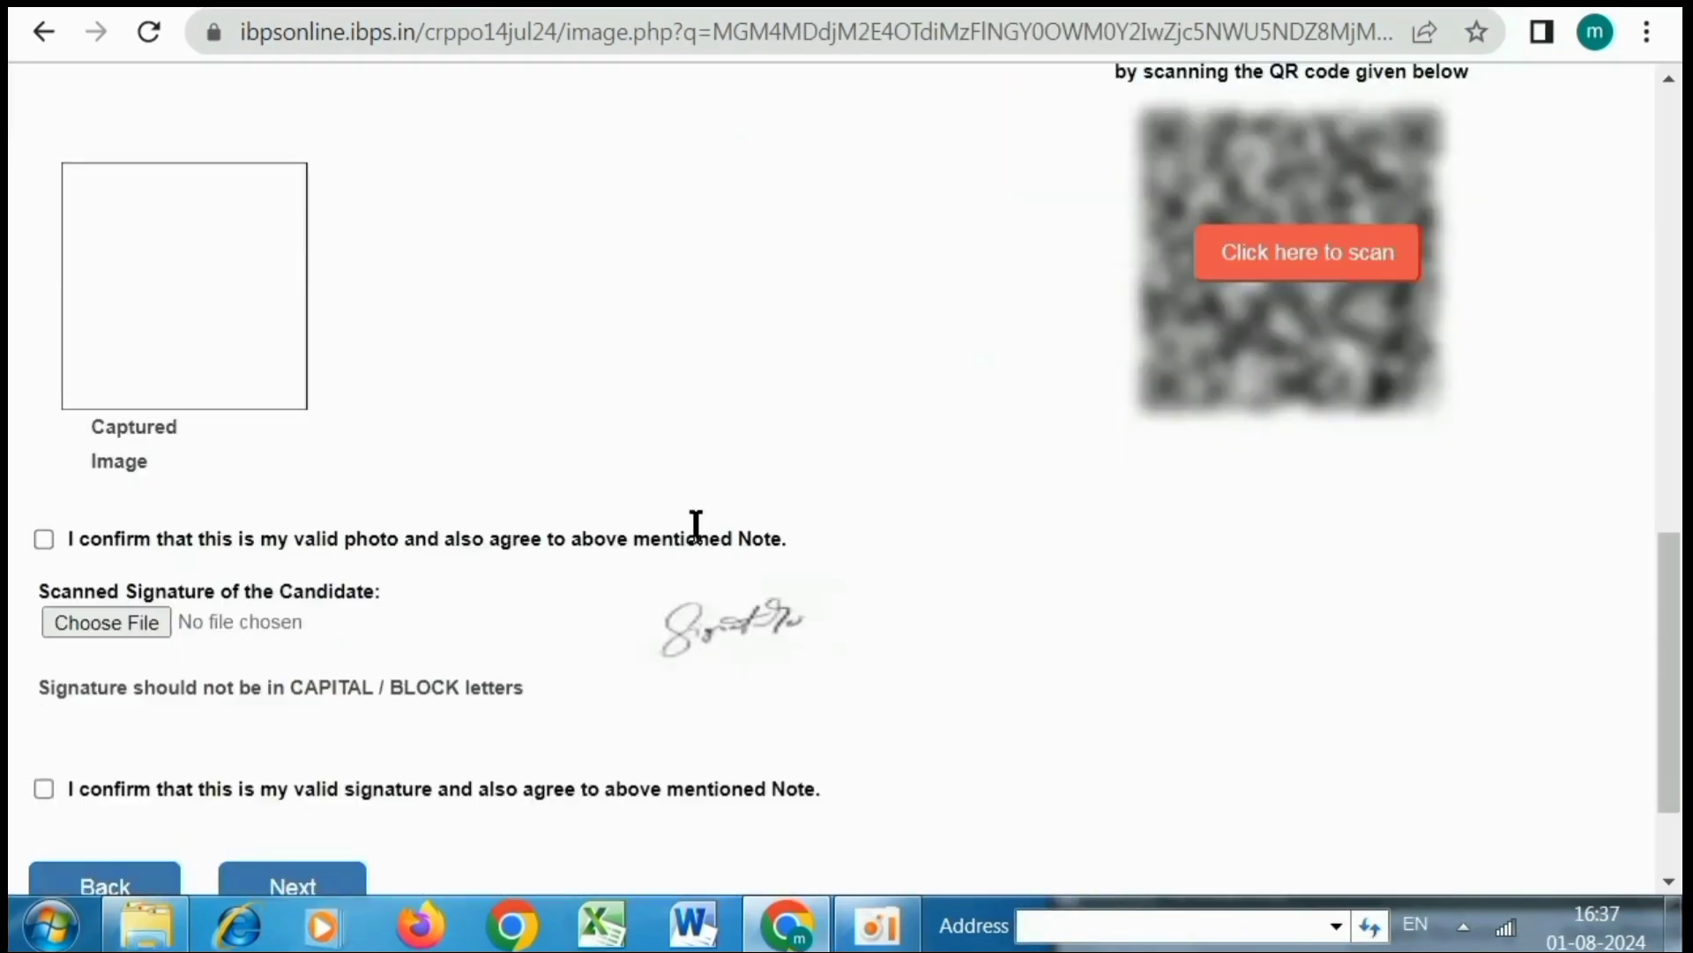
{"action": "scroll", "coordinate": [273, 729], "scroll_direction": "down", "scroll_amount": 2}
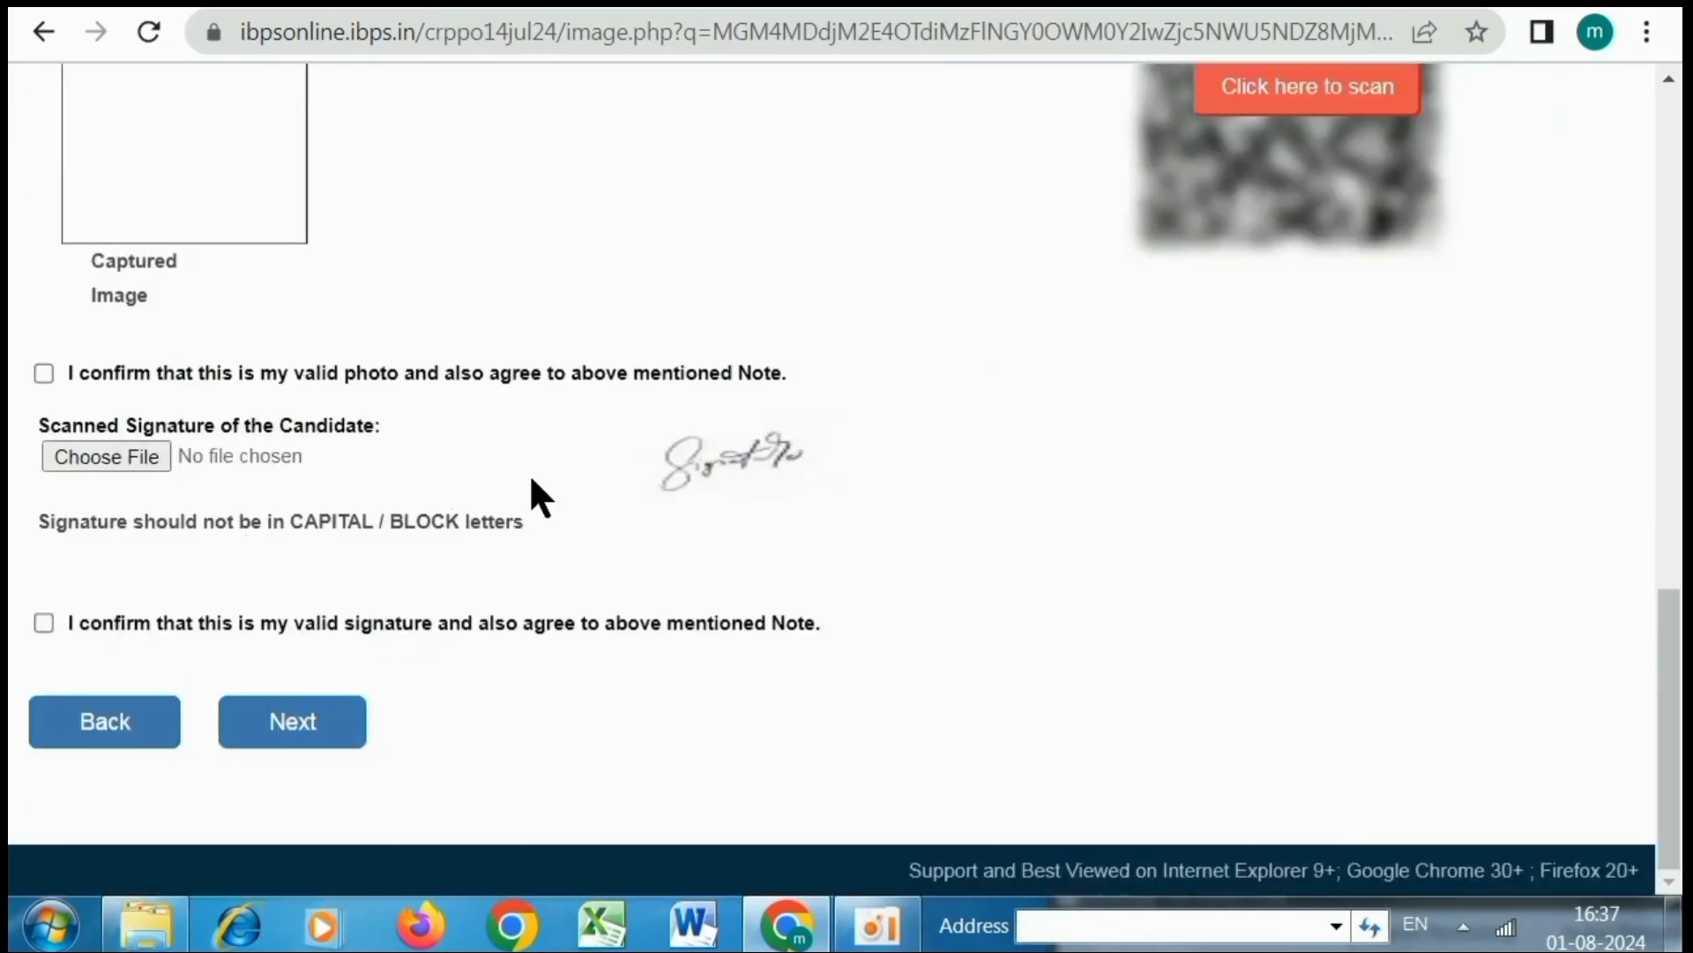
{"action": "scroll", "coordinate": [615, 521], "scroll_direction": "up", "scroll_amount": 7}
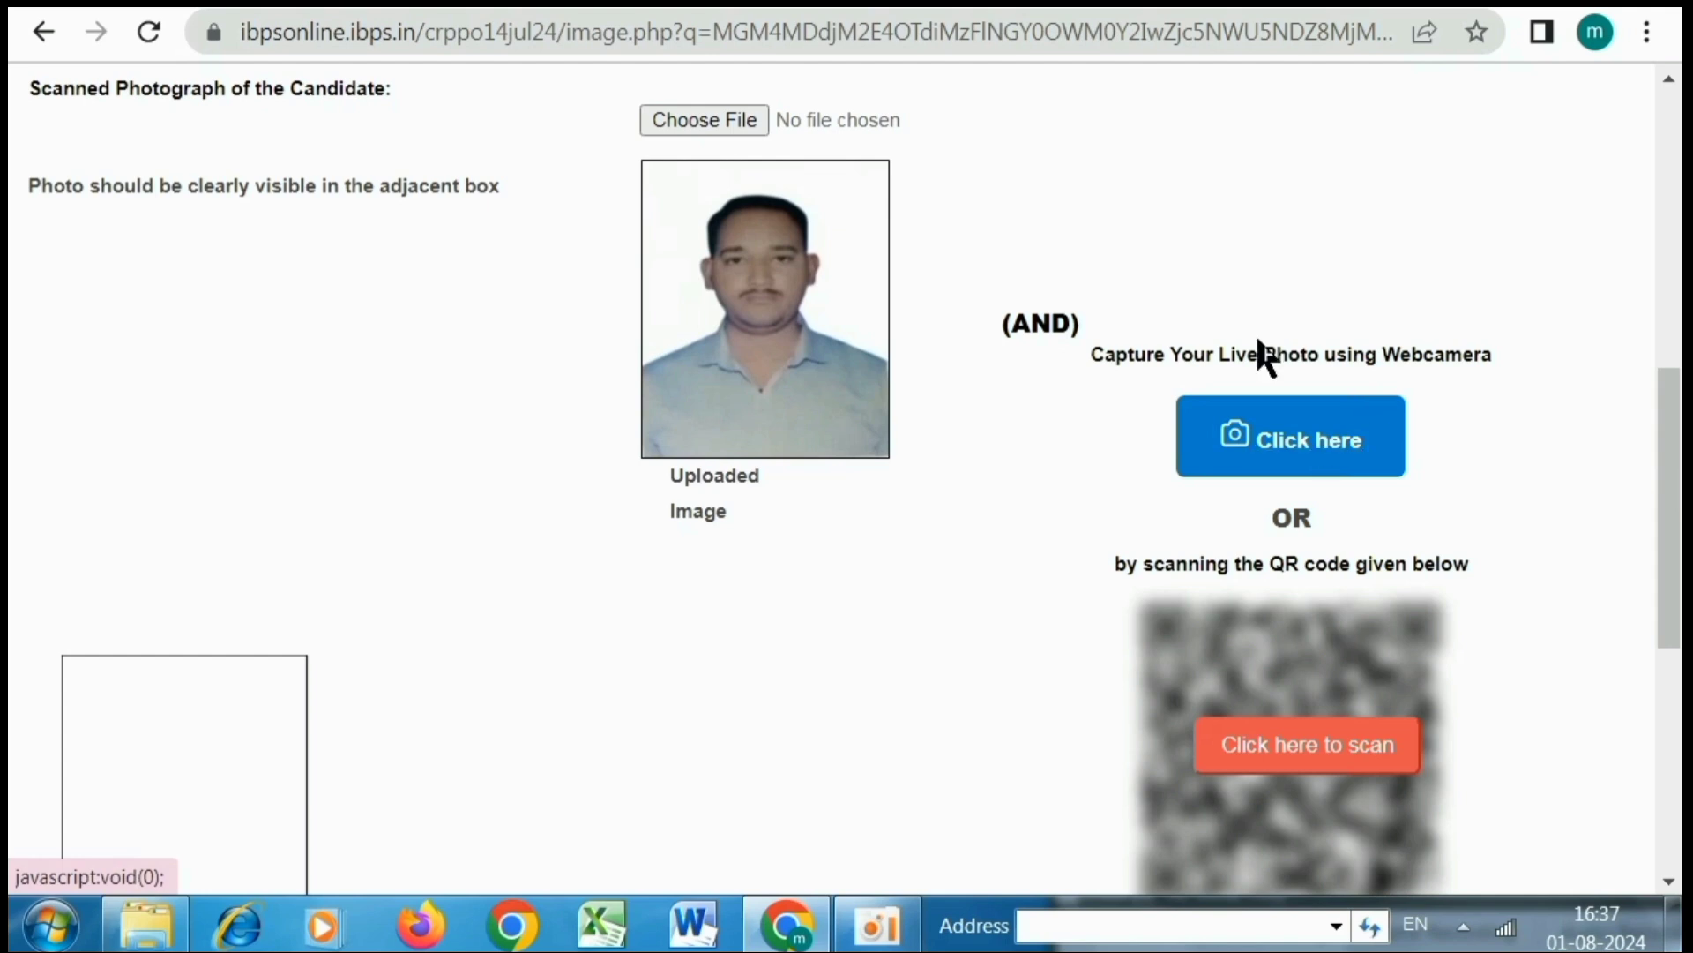
{"action": "left_click", "coordinate": [893, 930]}
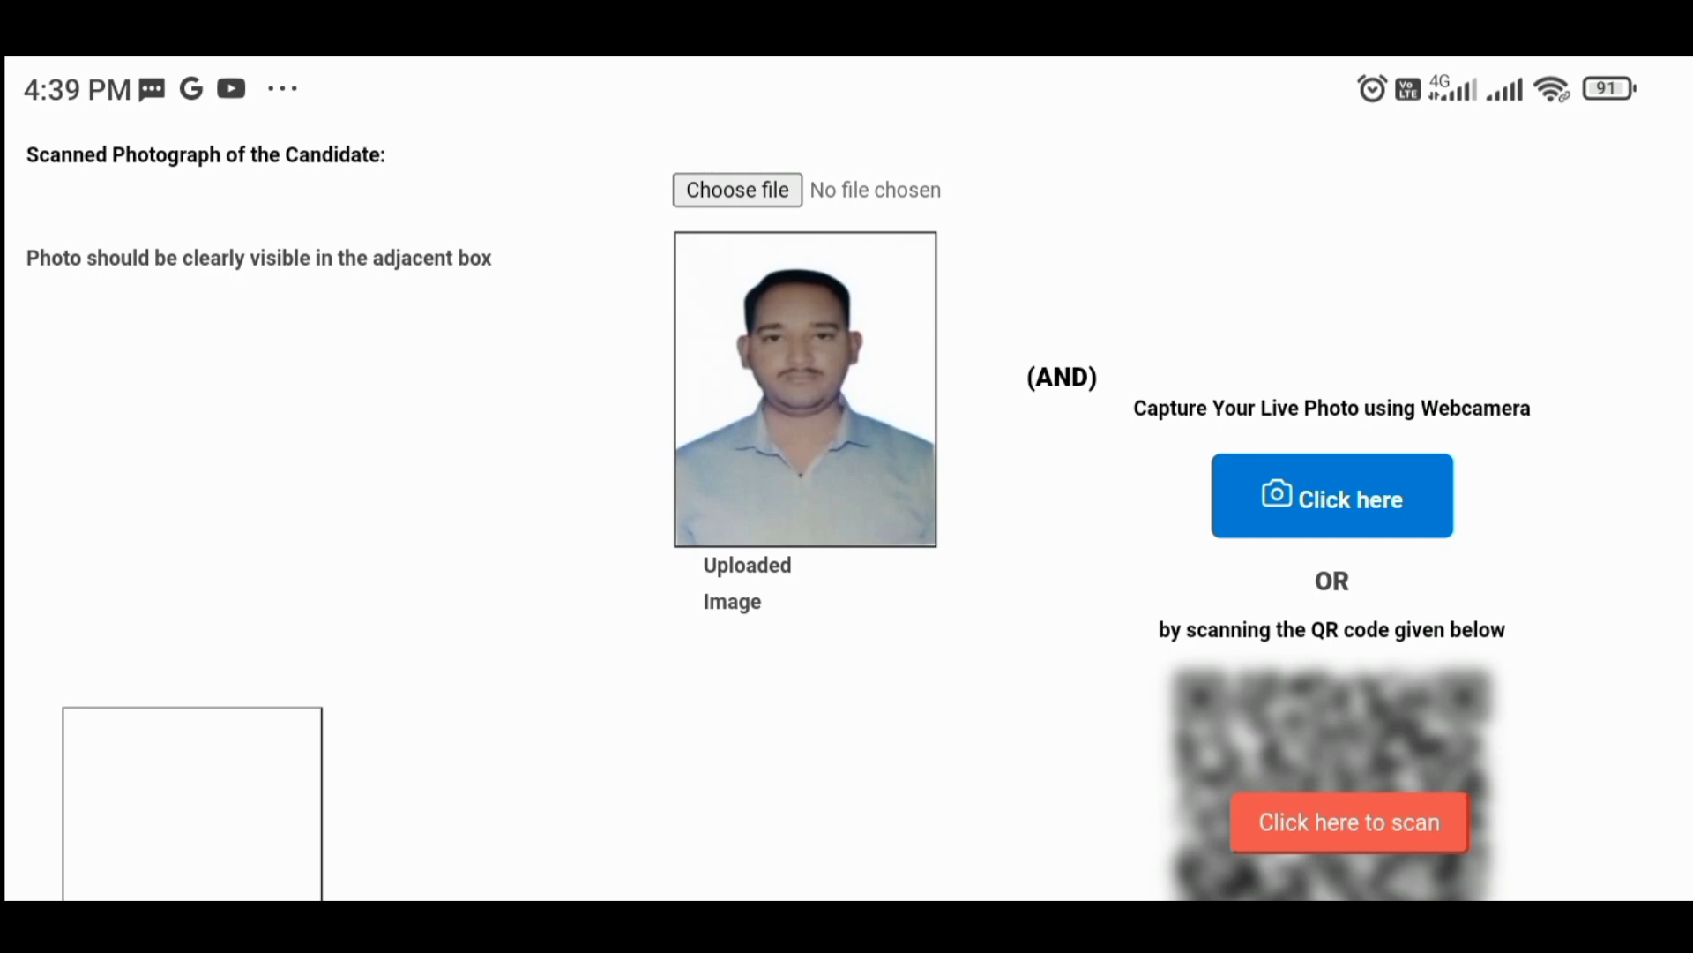
Take a live webcam photo of the candidate on the phone and save it
{"action": "left_click", "coordinate": [1331, 496]}
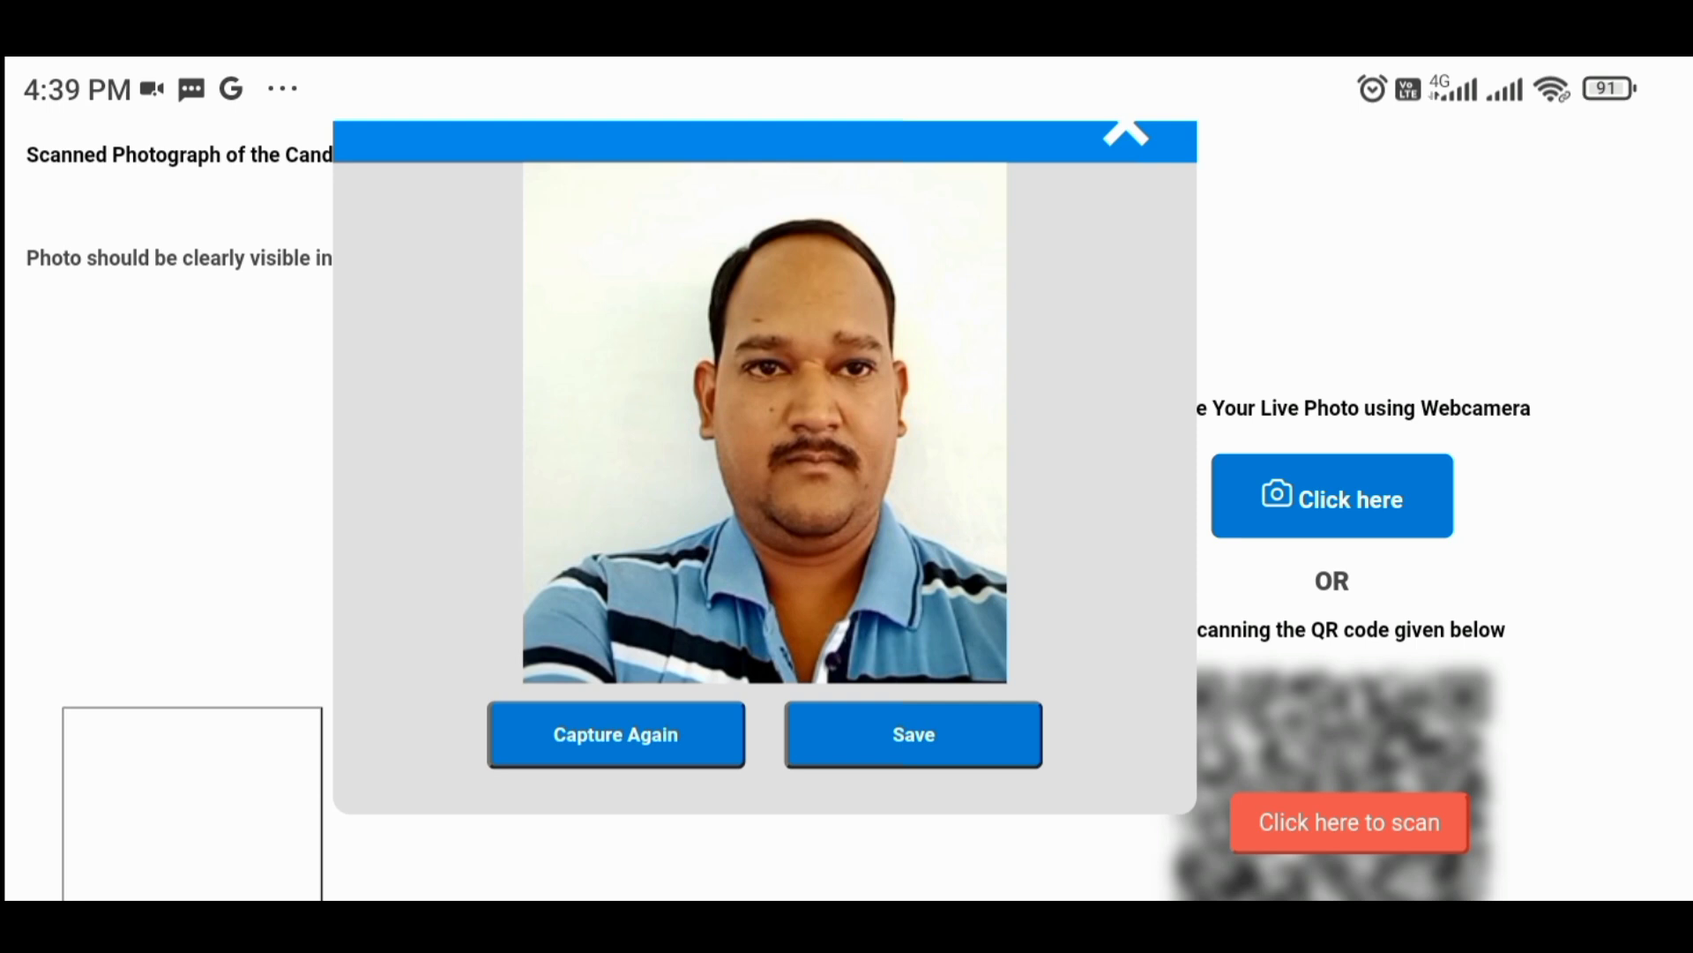
{"action": "left_click", "coordinate": [914, 734]}
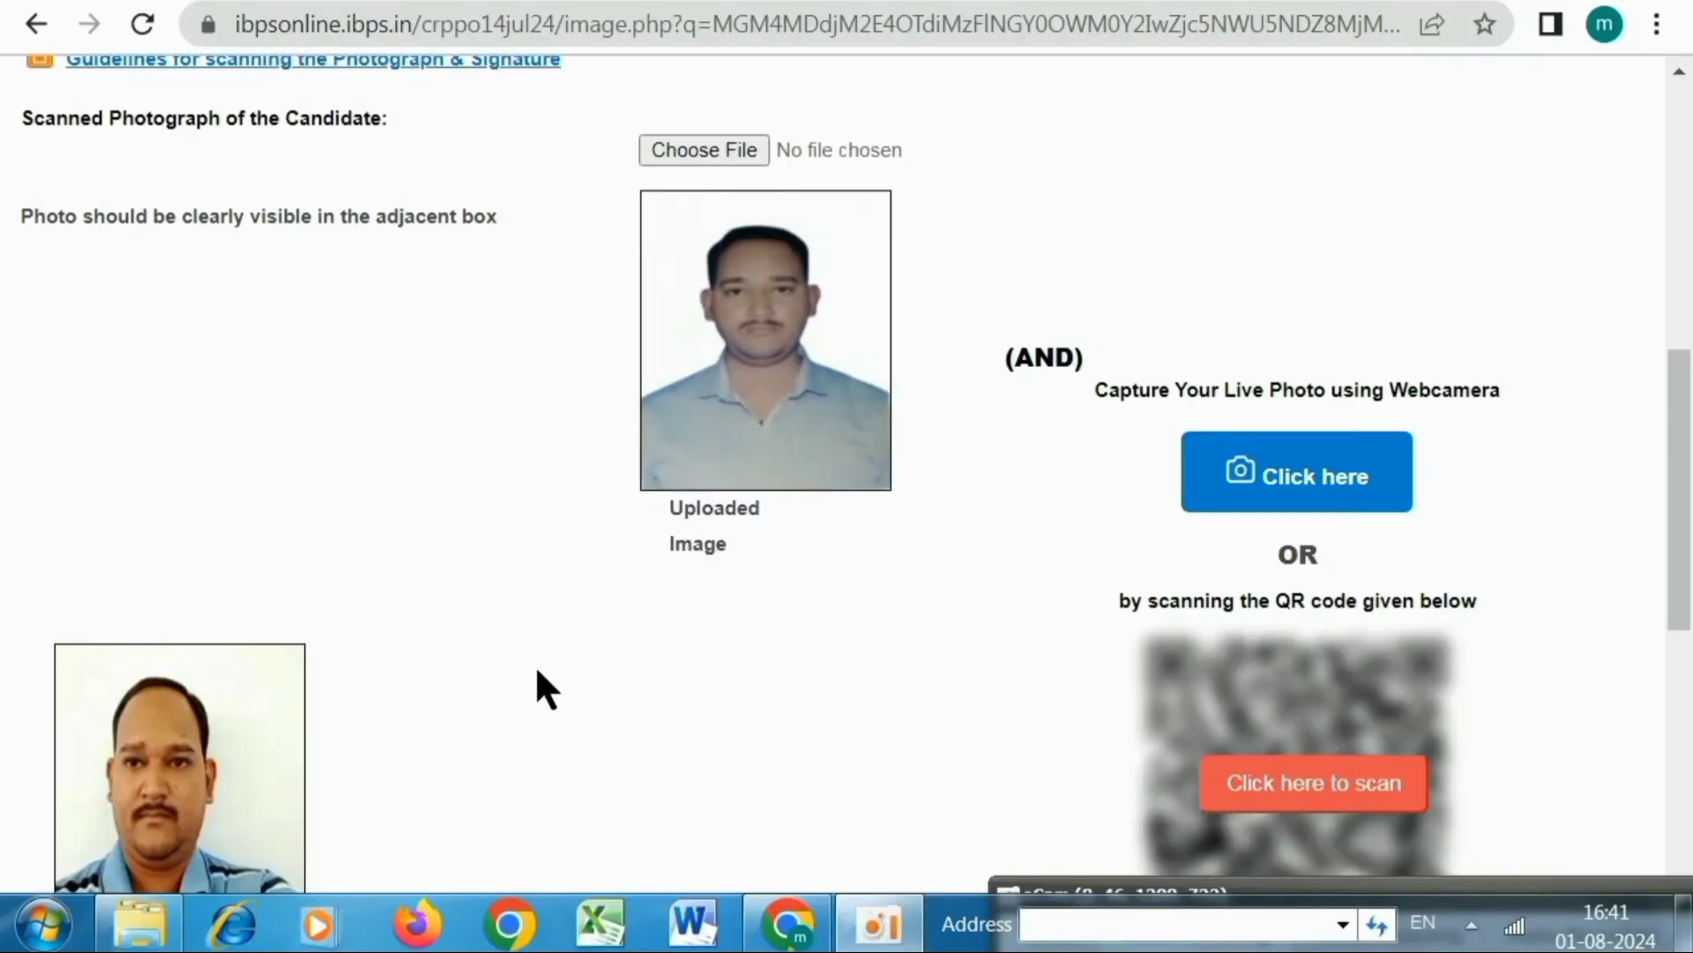
Tick the photo and signature confirmations and continue to the Basic Details form
{"action": "scroll", "coordinate": [891, 432], "scroll_direction": "down", "scroll_amount": 3}
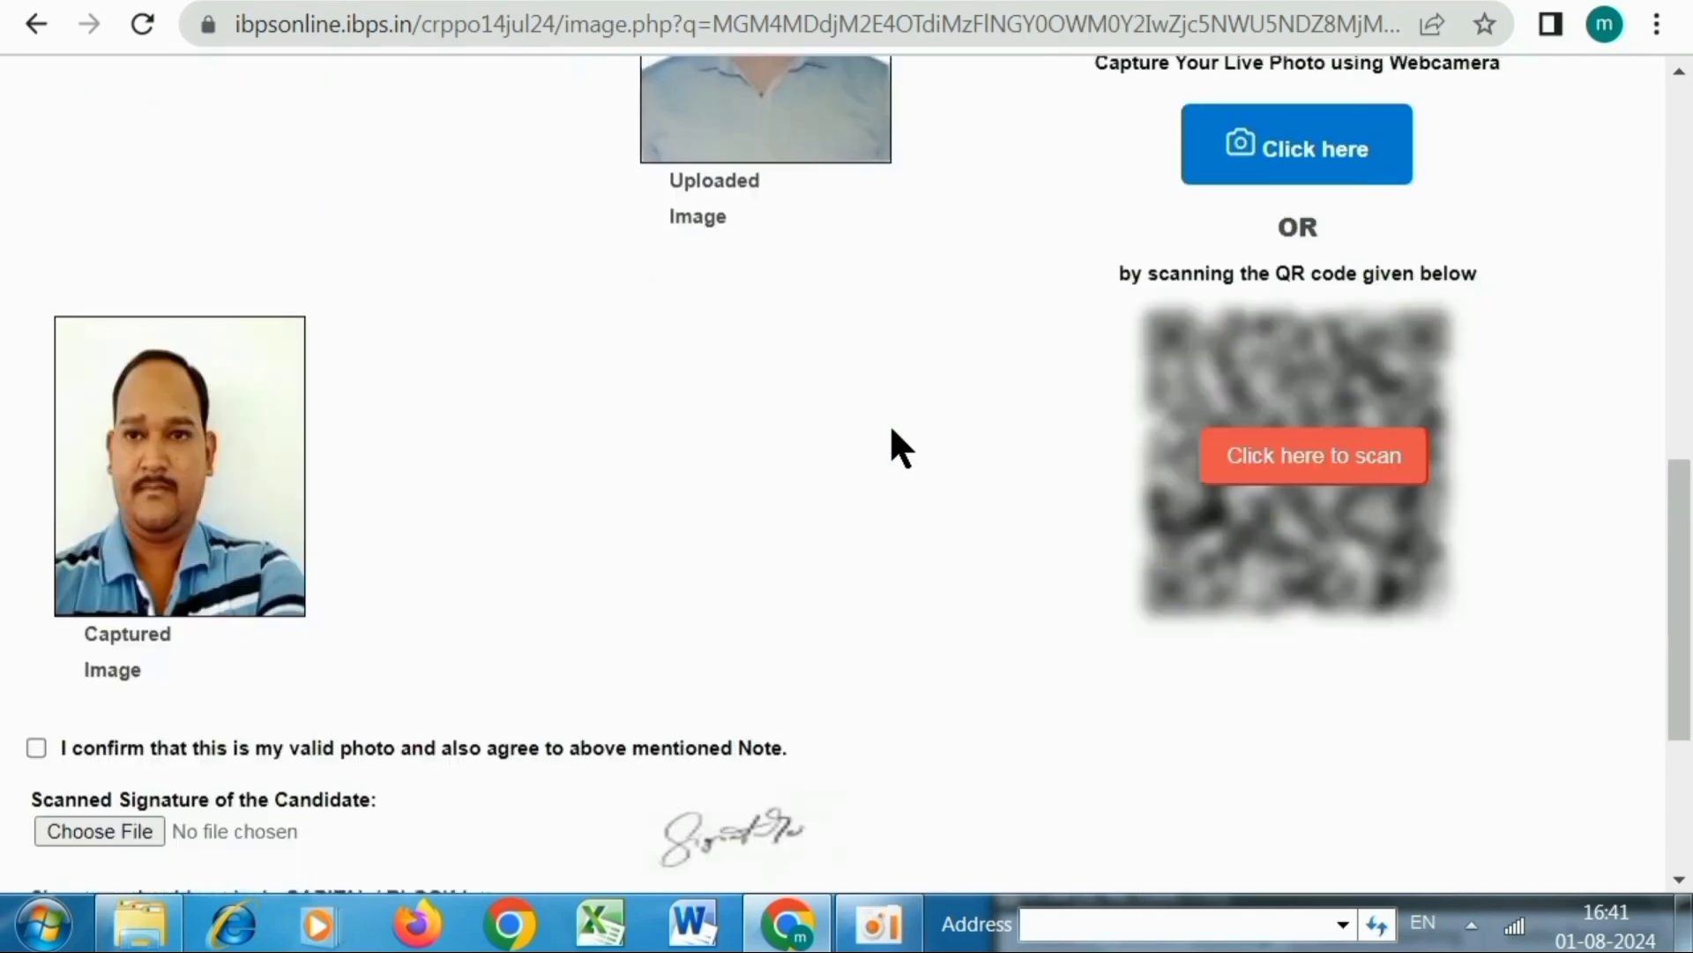
{"action": "scroll", "coordinate": [889, 432], "scroll_direction": "down", "scroll_amount": 3}
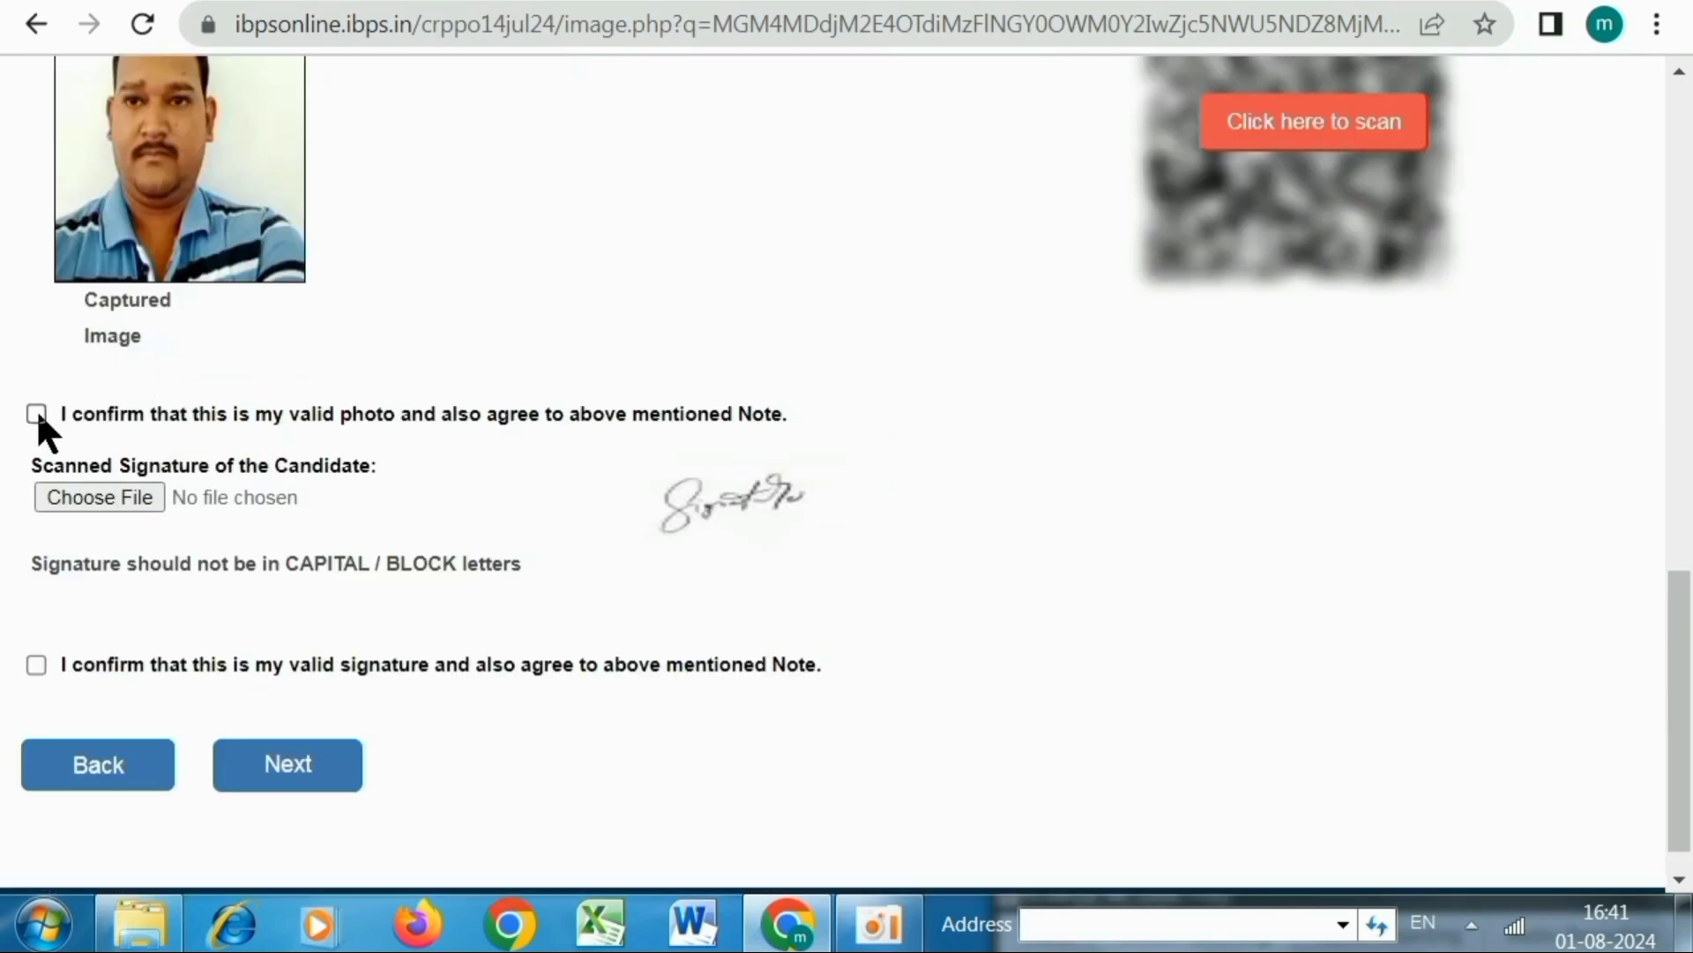
{"action": "left_click", "coordinate": [36, 665]}
{"action": "scroll", "coordinate": [243, 618], "scroll_direction": "down", "scroll_amount": 1}
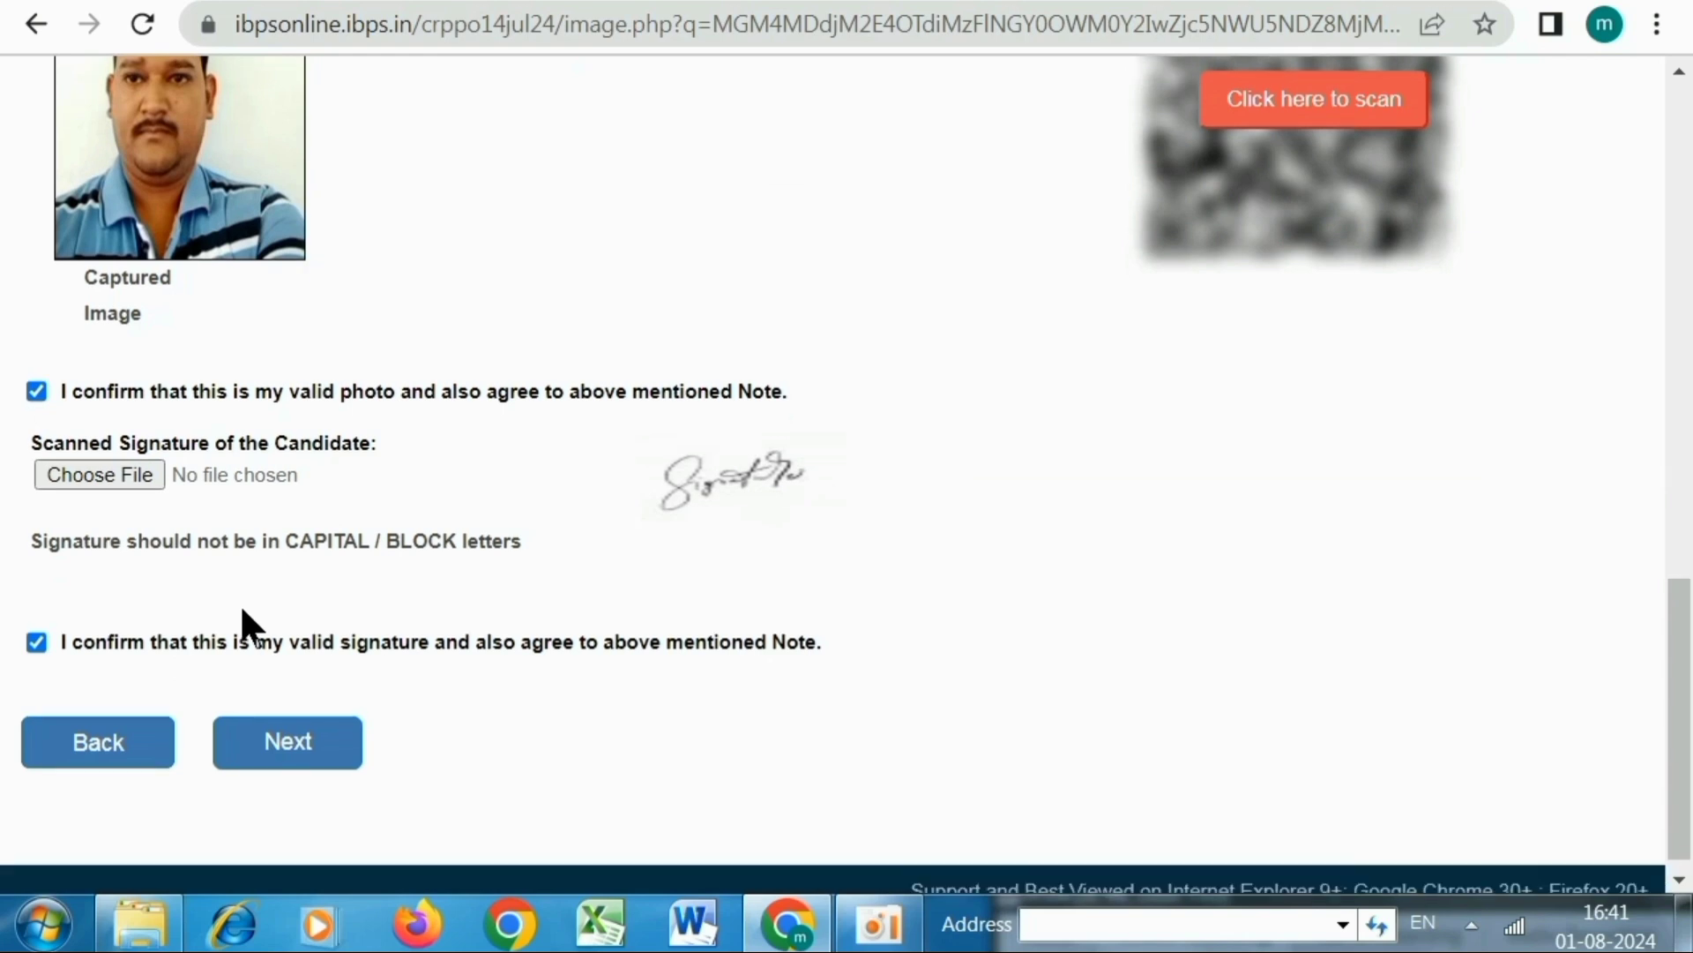
{"action": "left_click", "coordinate": [316, 724]}
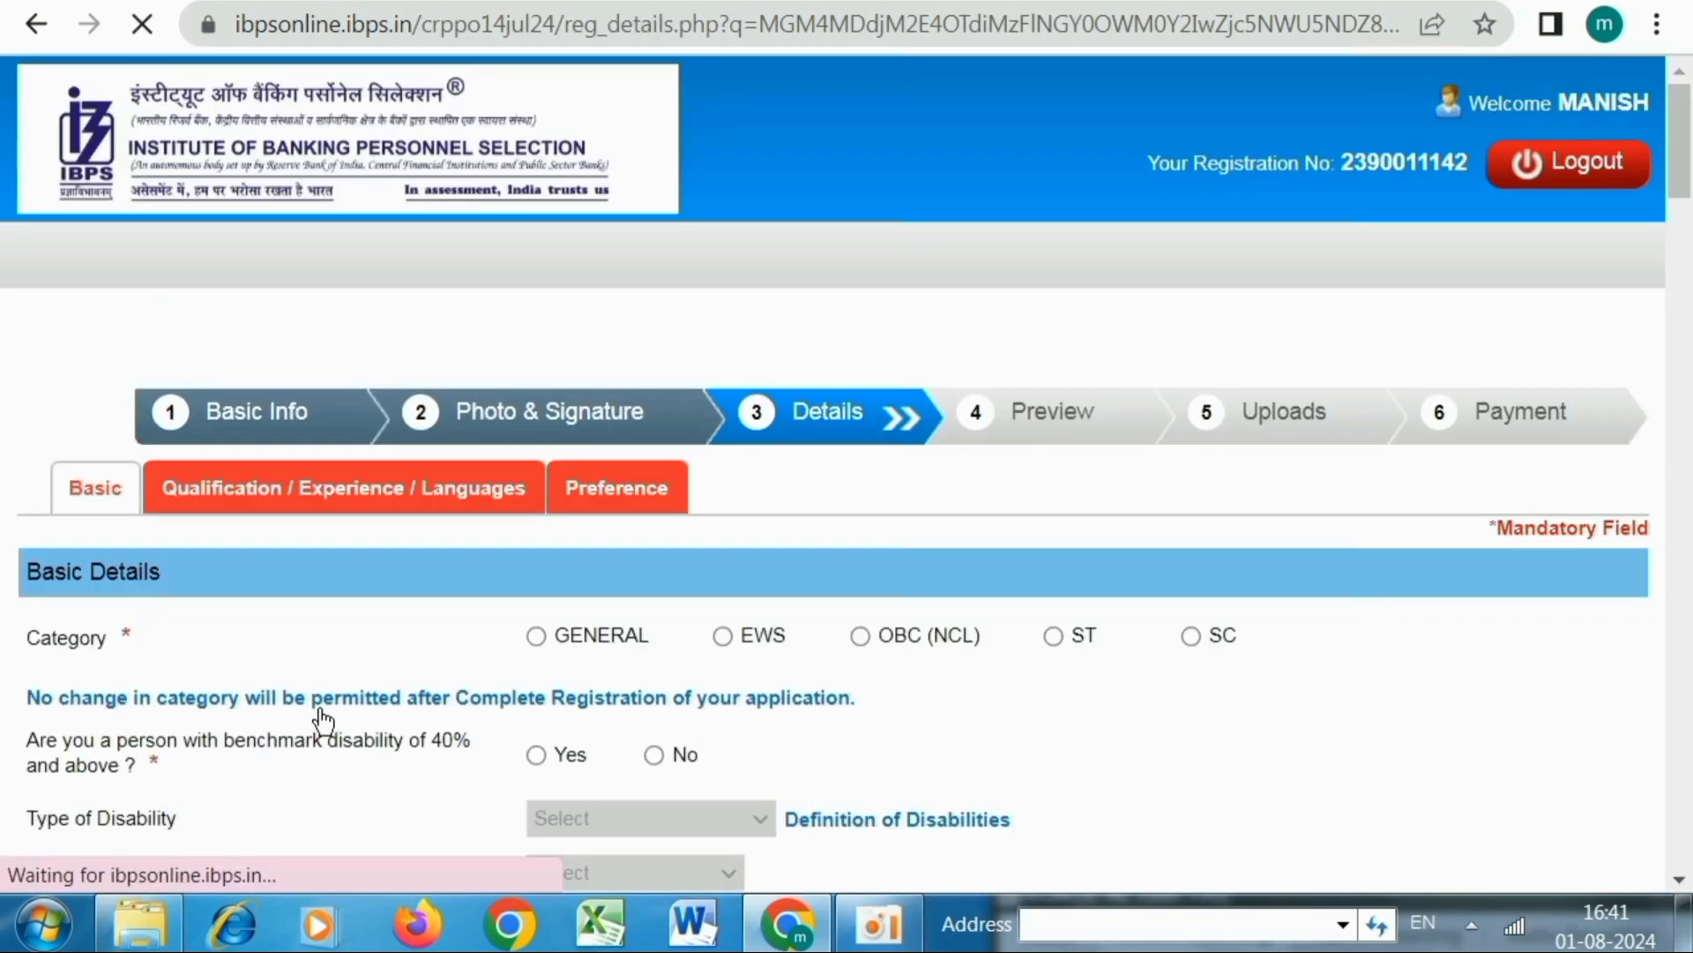
Set category to ST and answer Yes to benchmark disability, dismissing both alerts
{"action": "scroll", "coordinate": [71, 494], "scroll_direction": "down", "scroll_amount": 2}
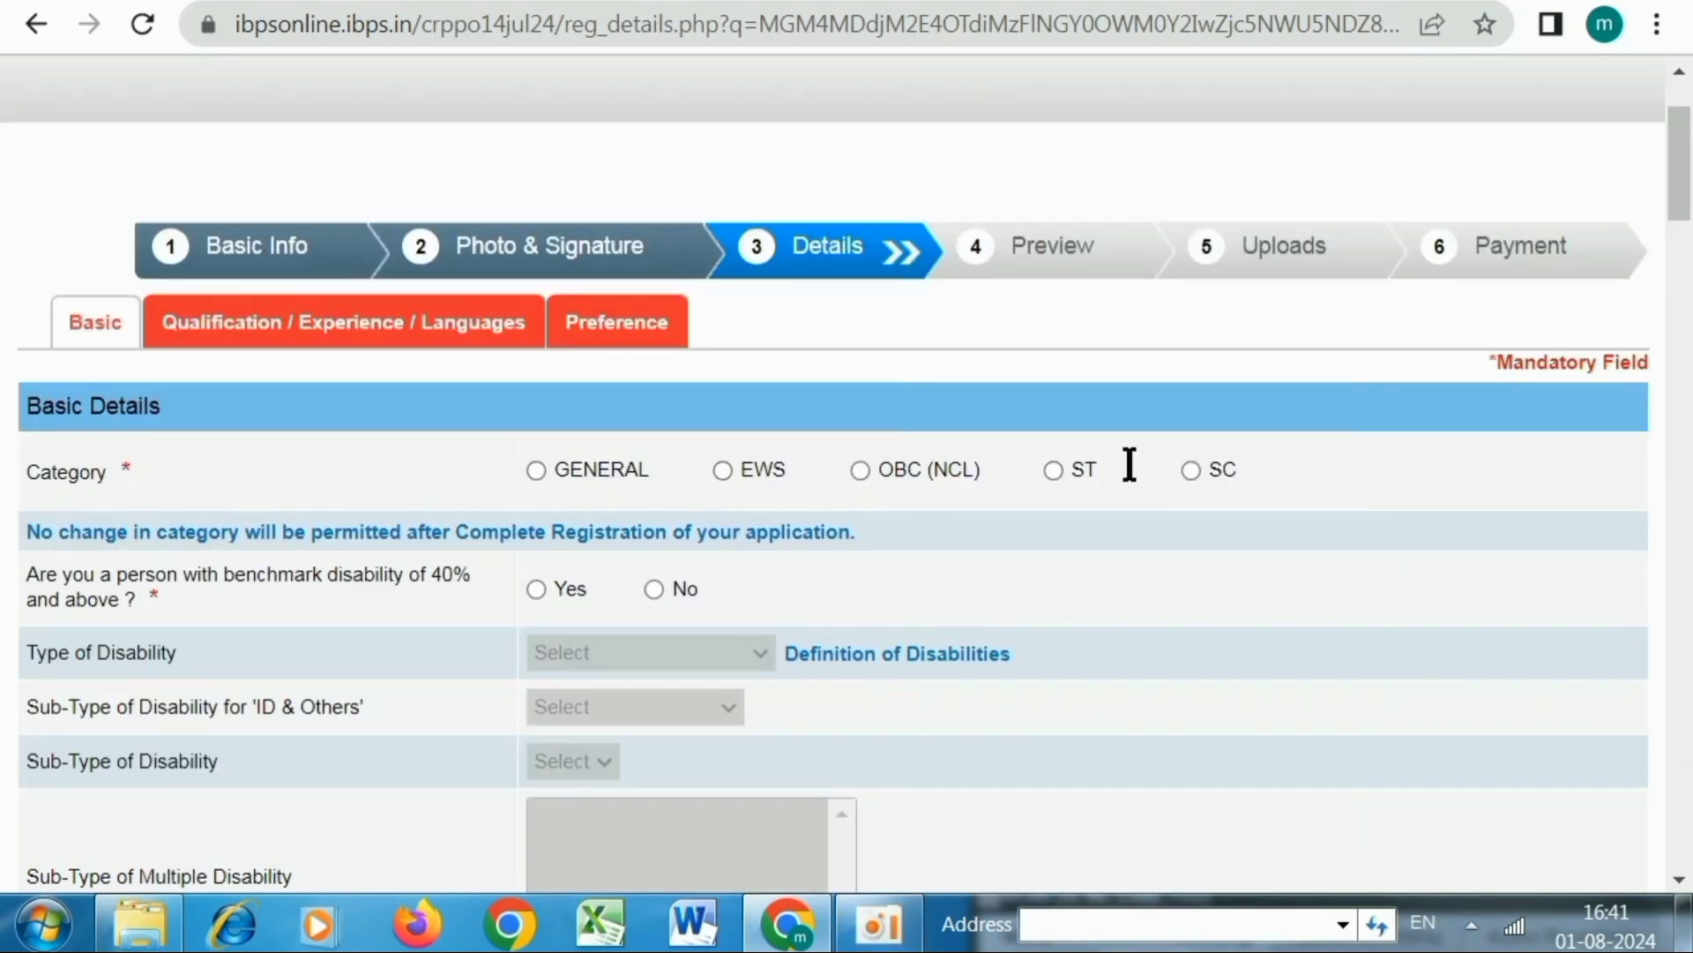
{"action": "left_click", "coordinate": [1053, 471]}
{"action": "scroll", "coordinate": [1136, 507], "scroll_direction": "down", "scroll_amount": 2}
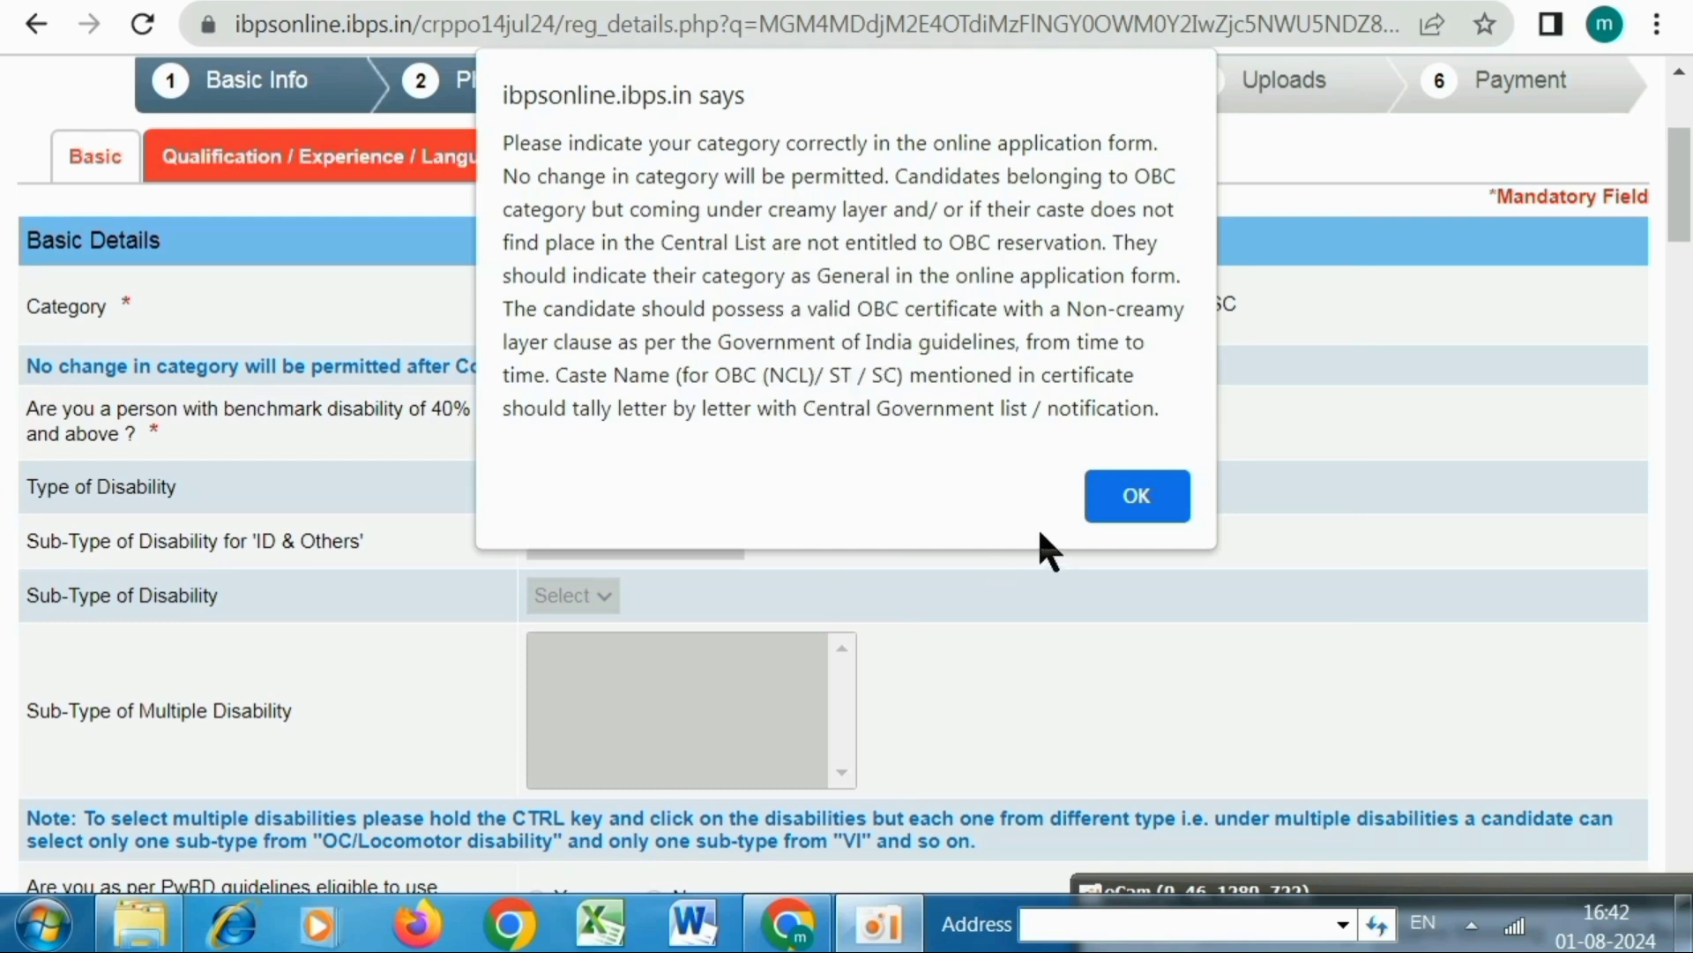
{"action": "left_click", "coordinate": [1136, 496]}
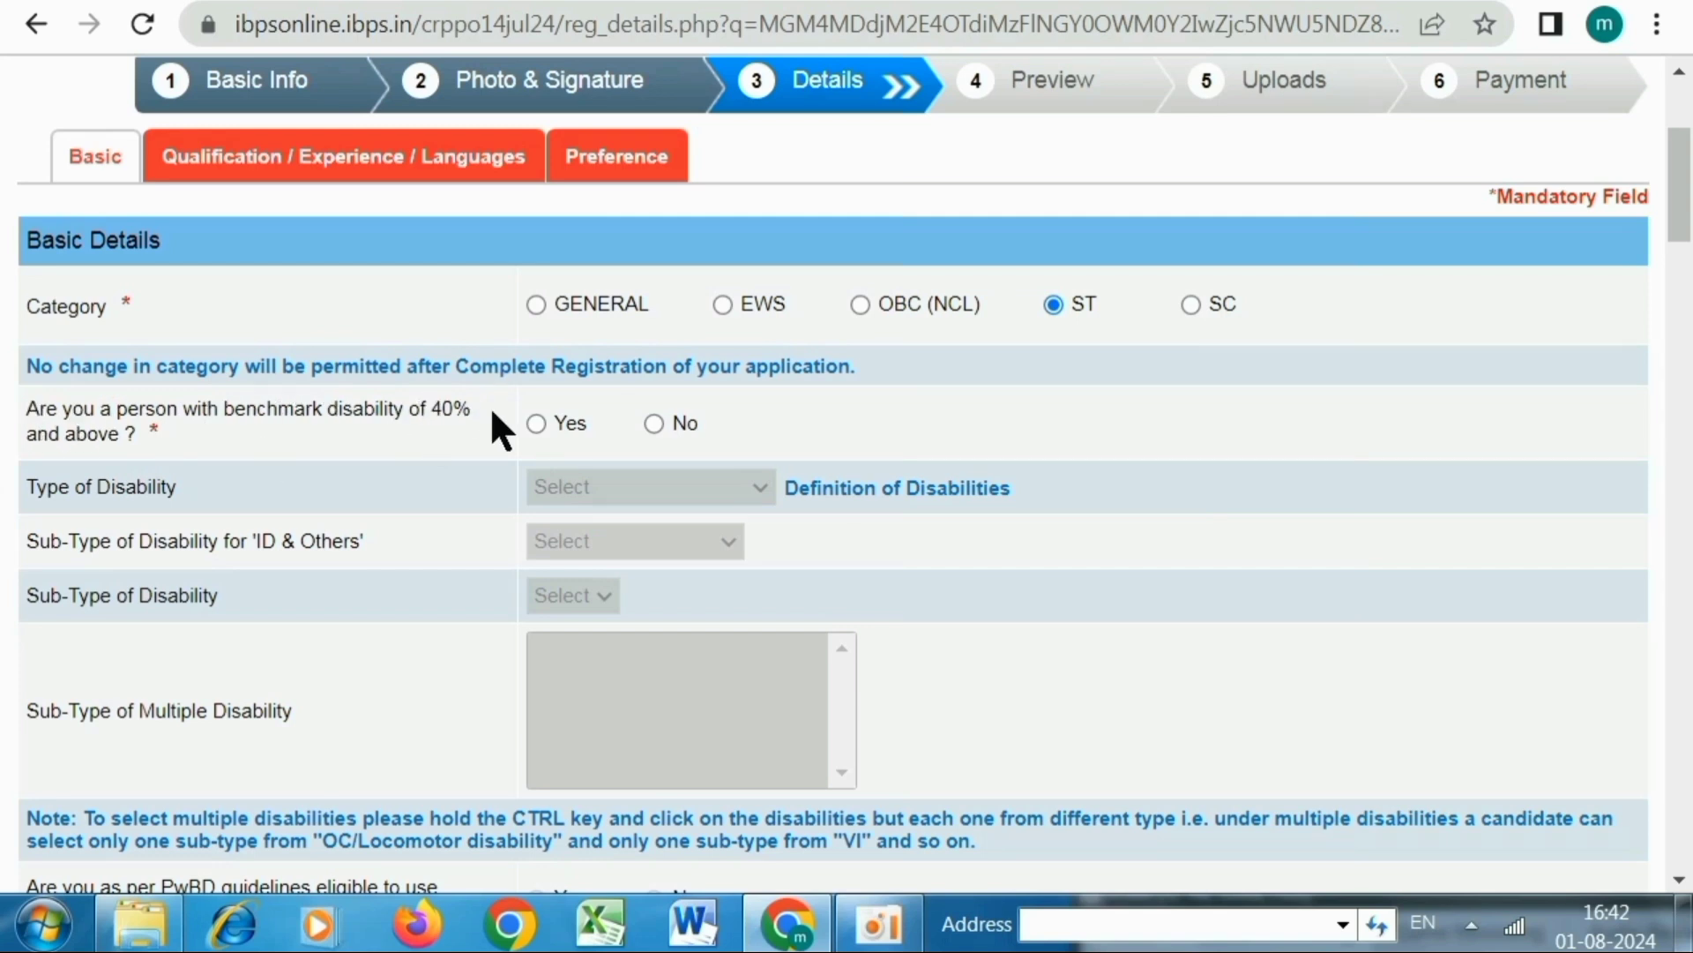
{"action": "left_click", "coordinate": [536, 422]}
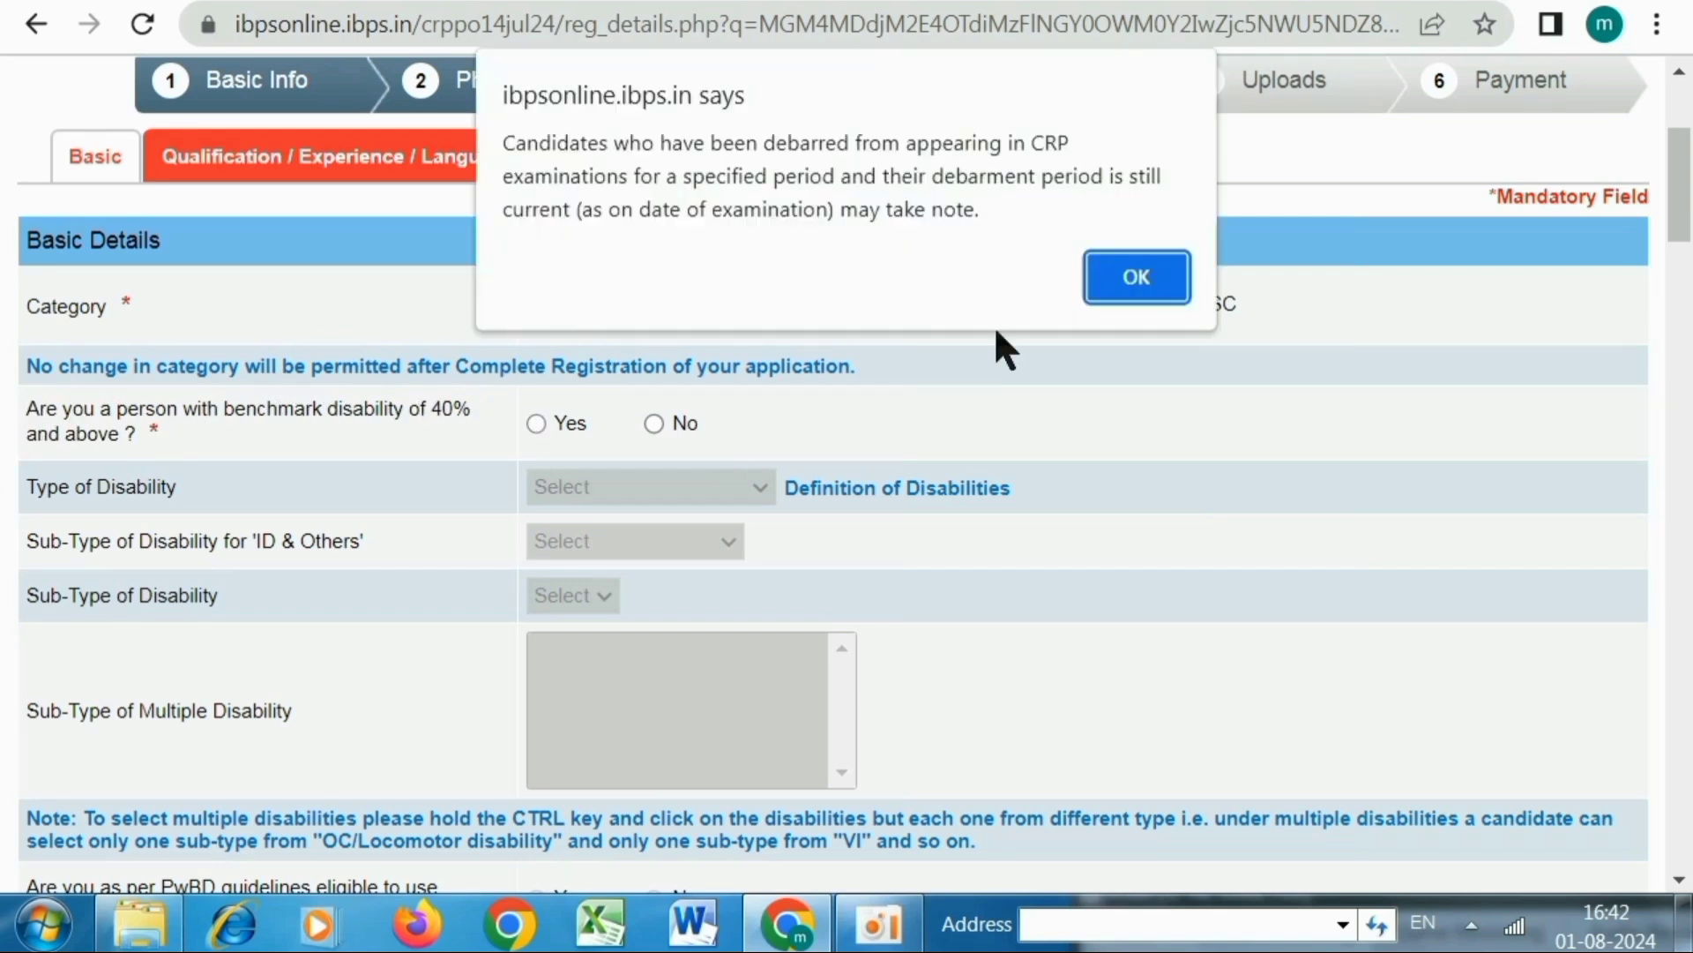
{"action": "left_click", "coordinate": [1122, 276]}
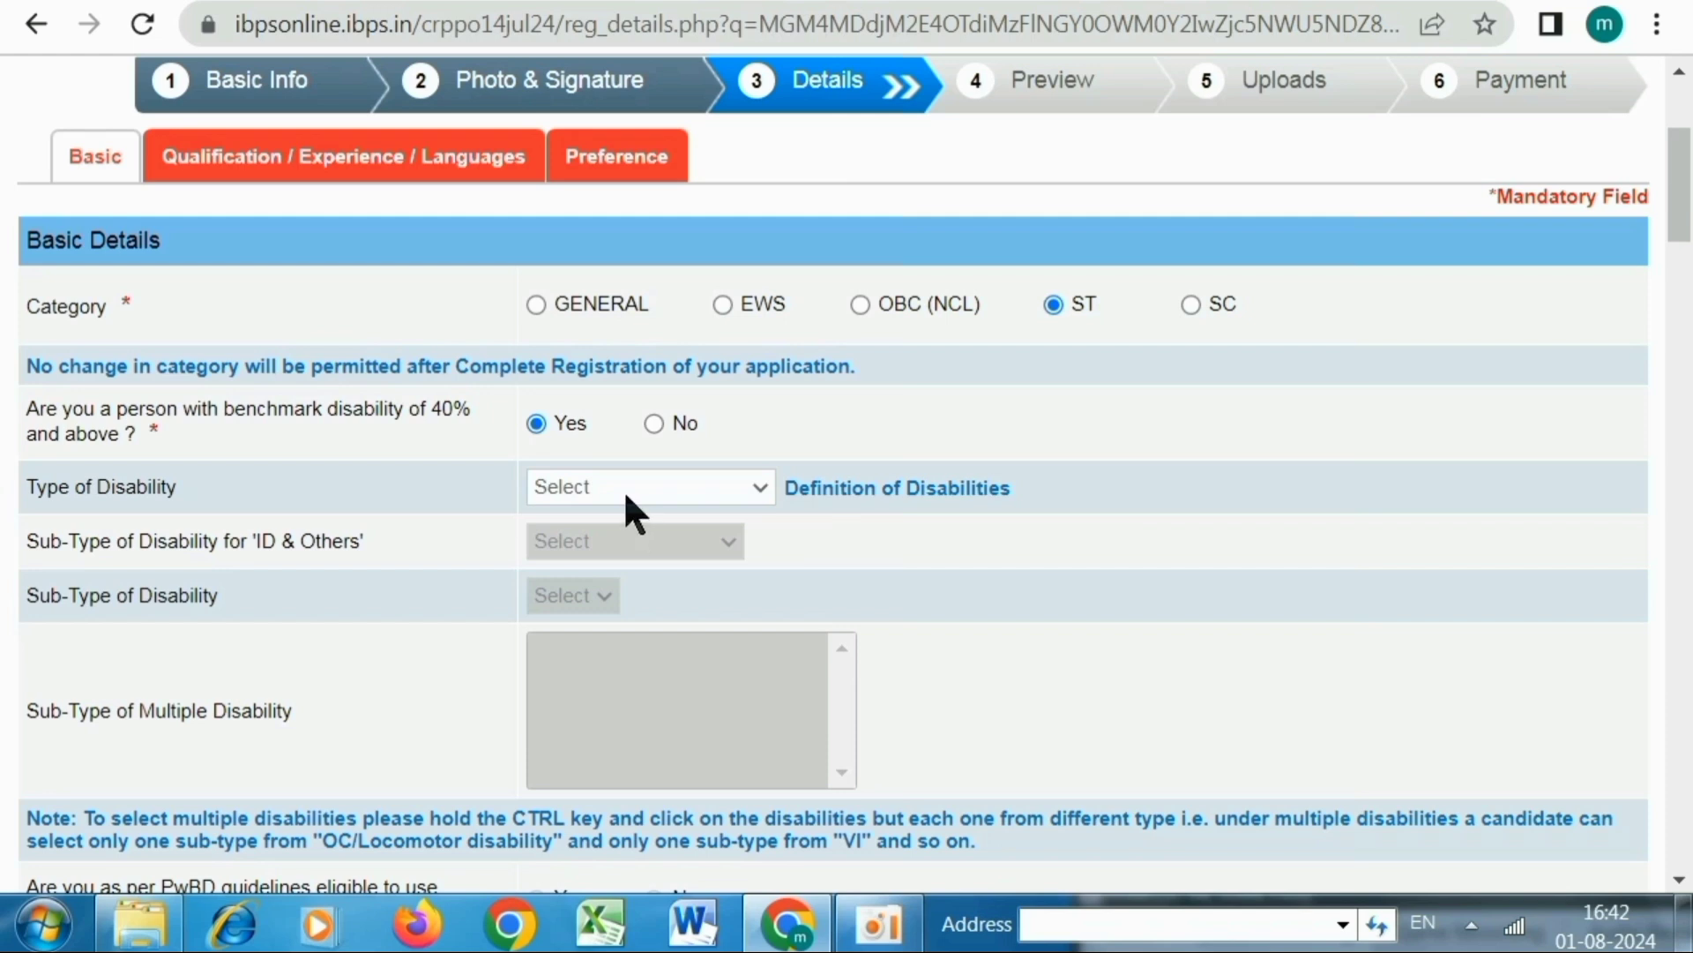
Change benchmark disability to No, then answer No to the sec 2(s) and 1984 riots questions
{"action": "left_click", "coordinate": [625, 494]}
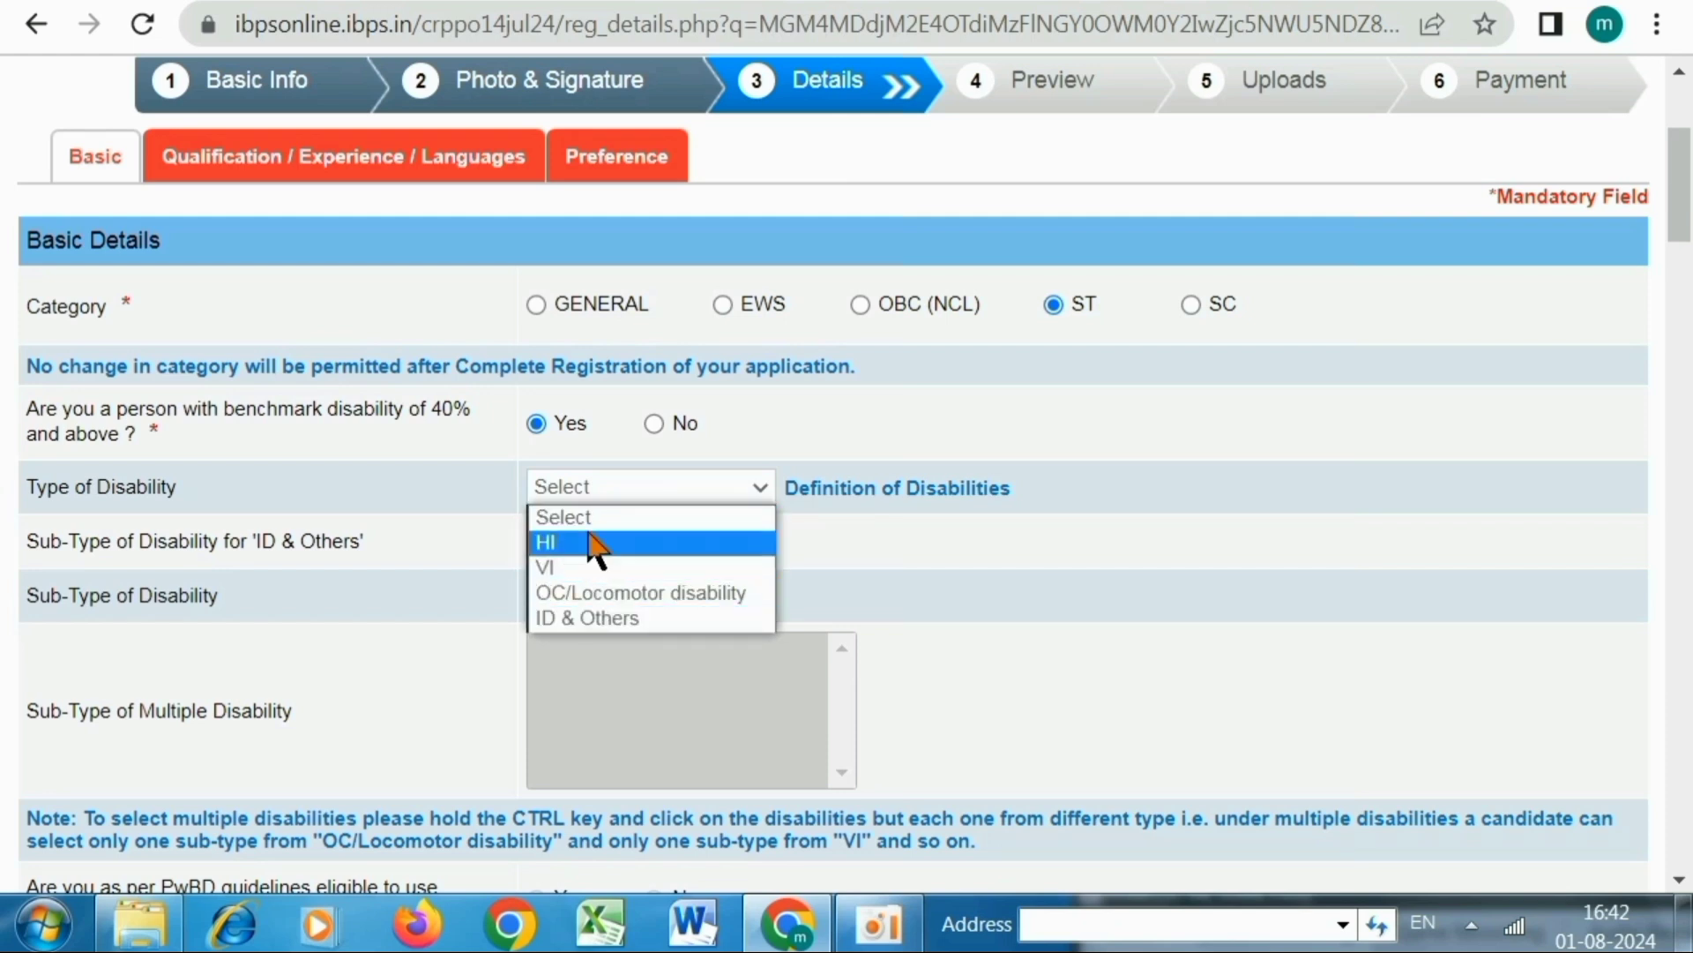
{"action": "left_click", "coordinate": [654, 424]}
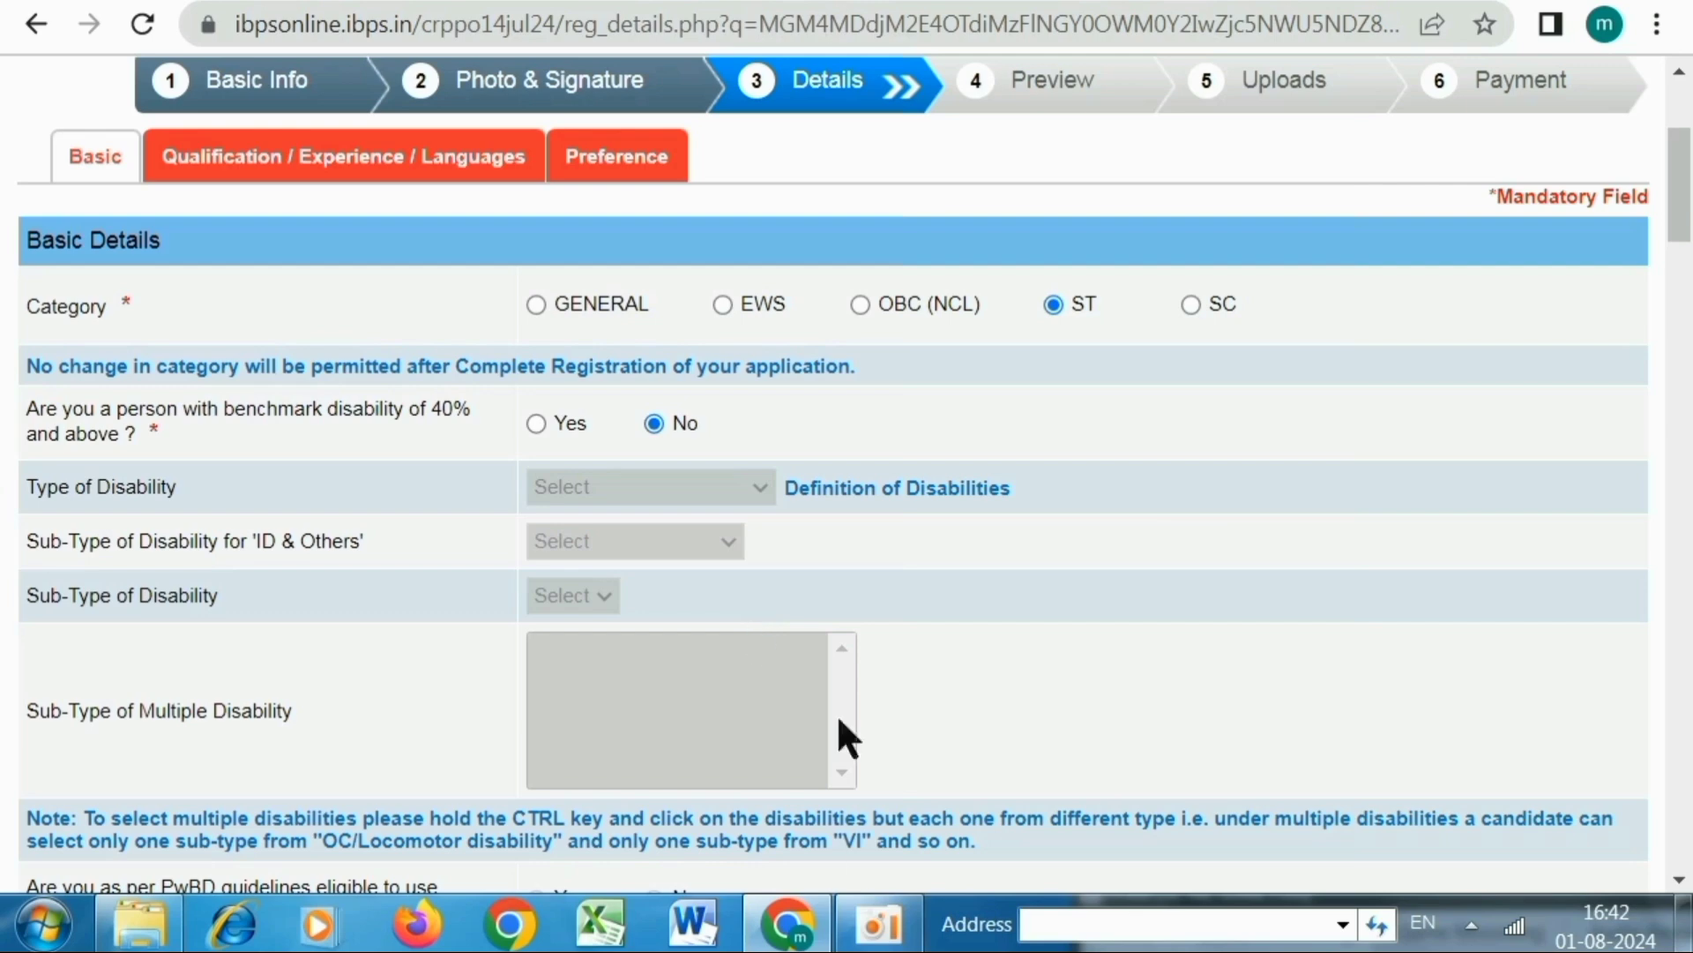
{"action": "scroll", "coordinate": [1078, 438], "scroll_direction": "down", "scroll_amount": 5}
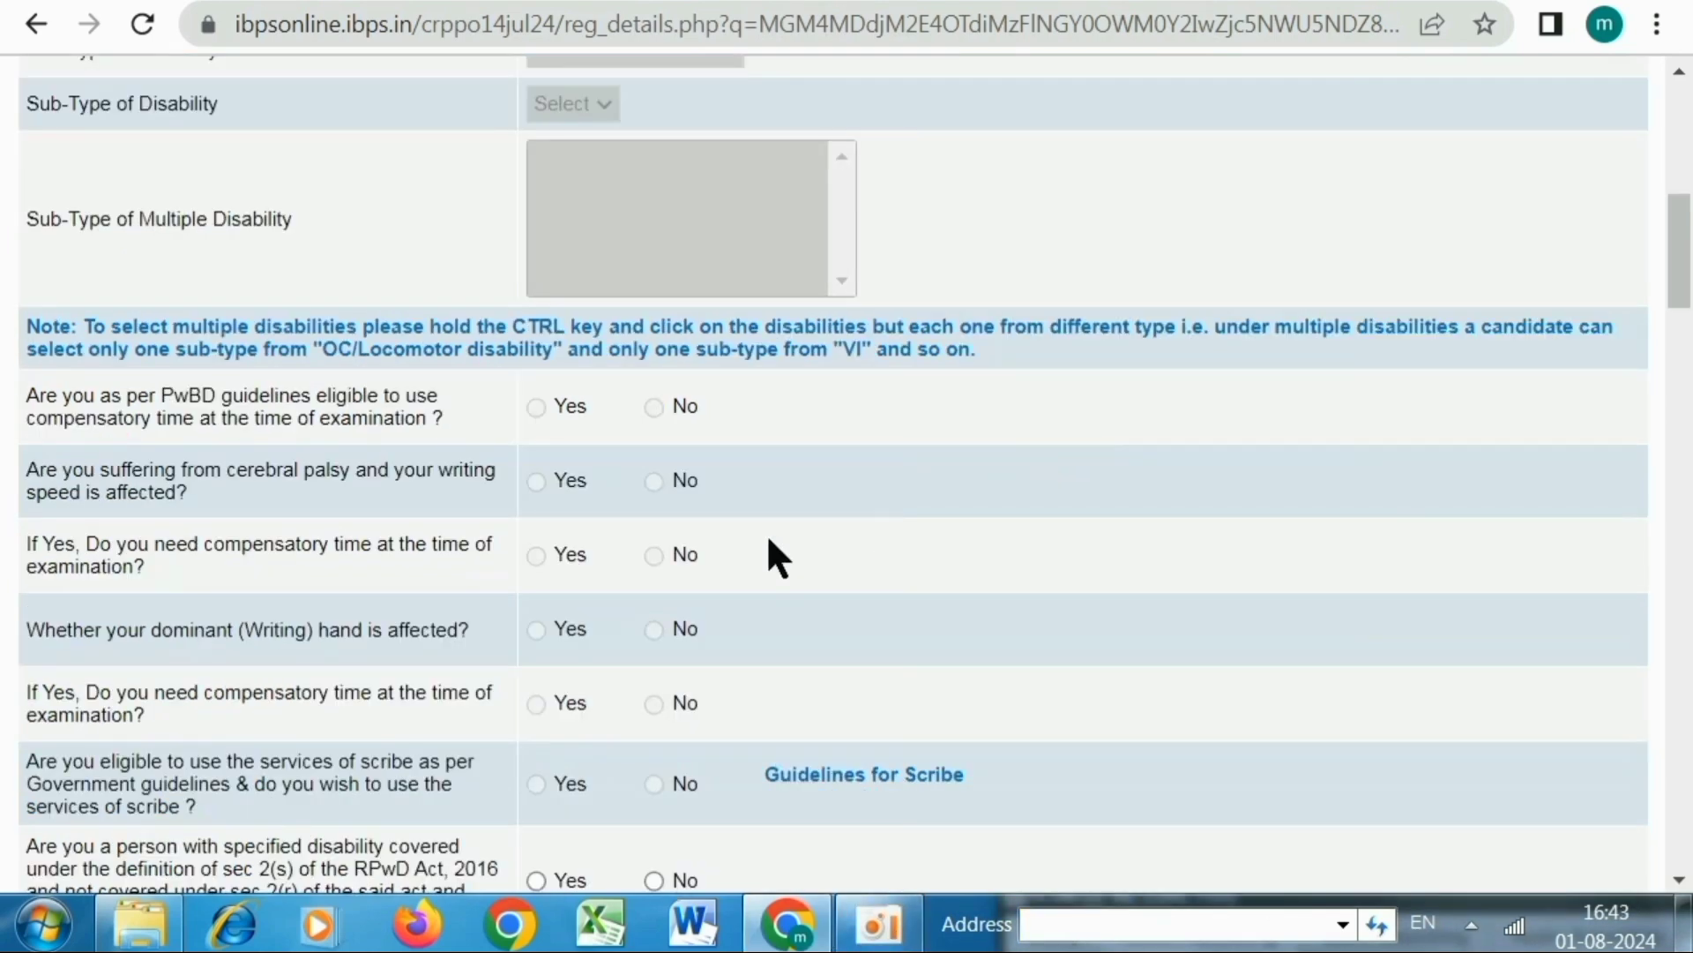
{"action": "scroll", "coordinate": [768, 541], "scroll_direction": "down", "scroll_amount": 3}
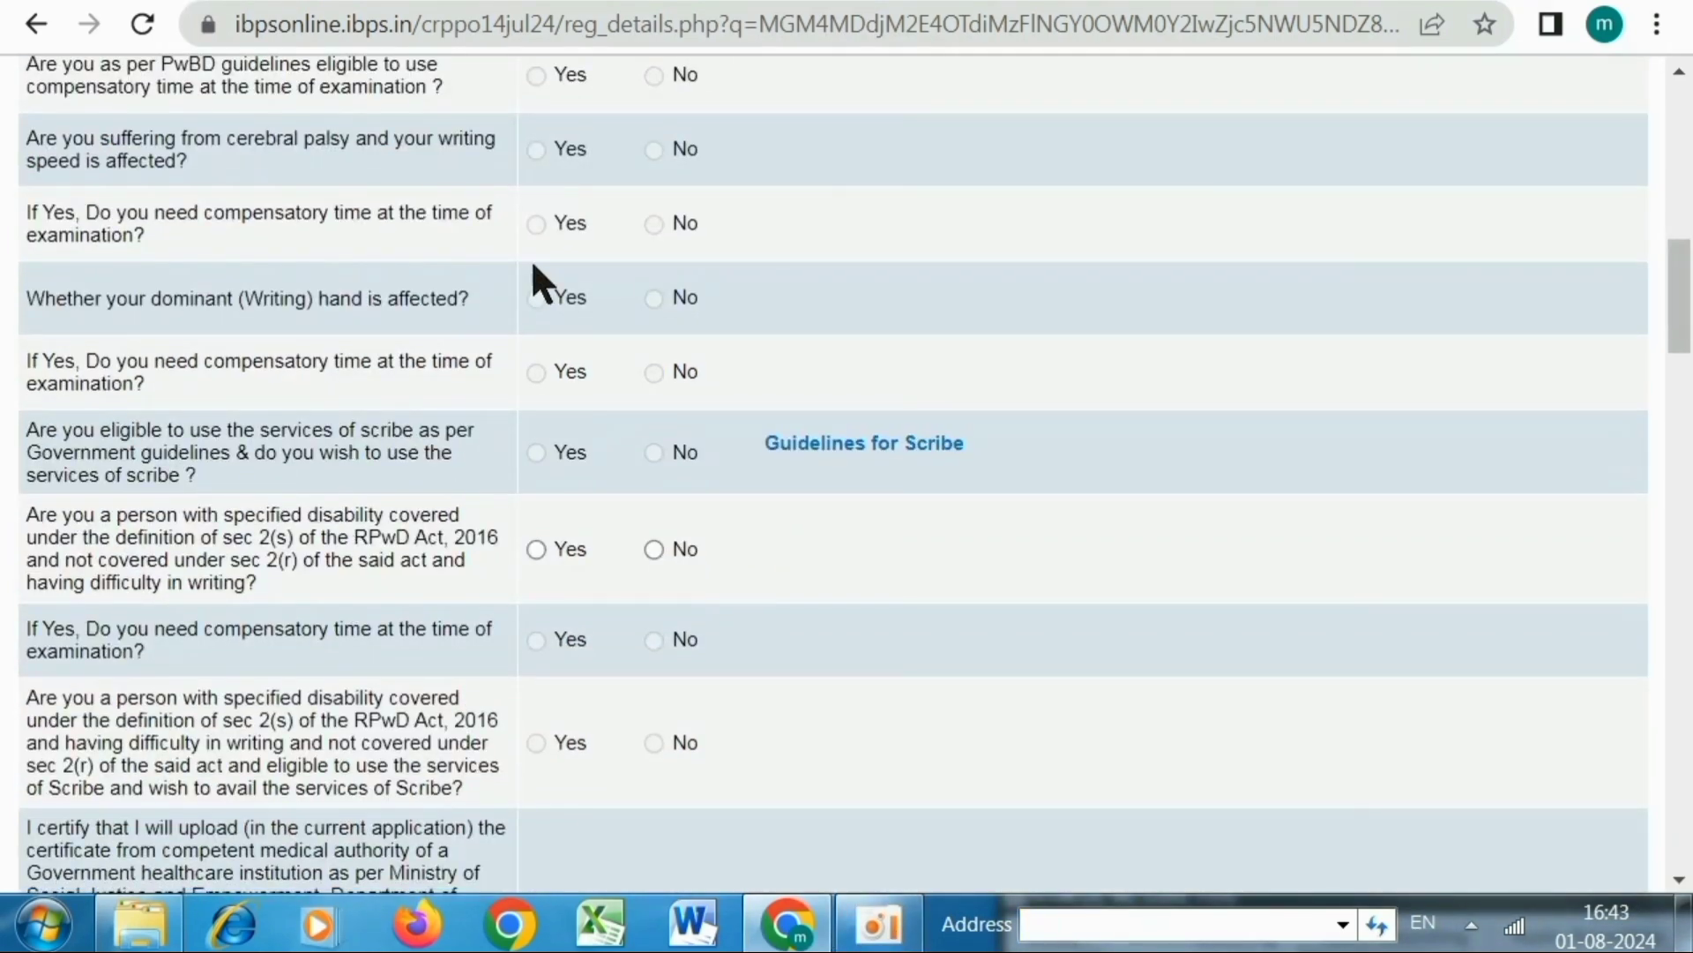
{"action": "scroll", "coordinate": [538, 282], "scroll_direction": "down", "scroll_amount": 2}
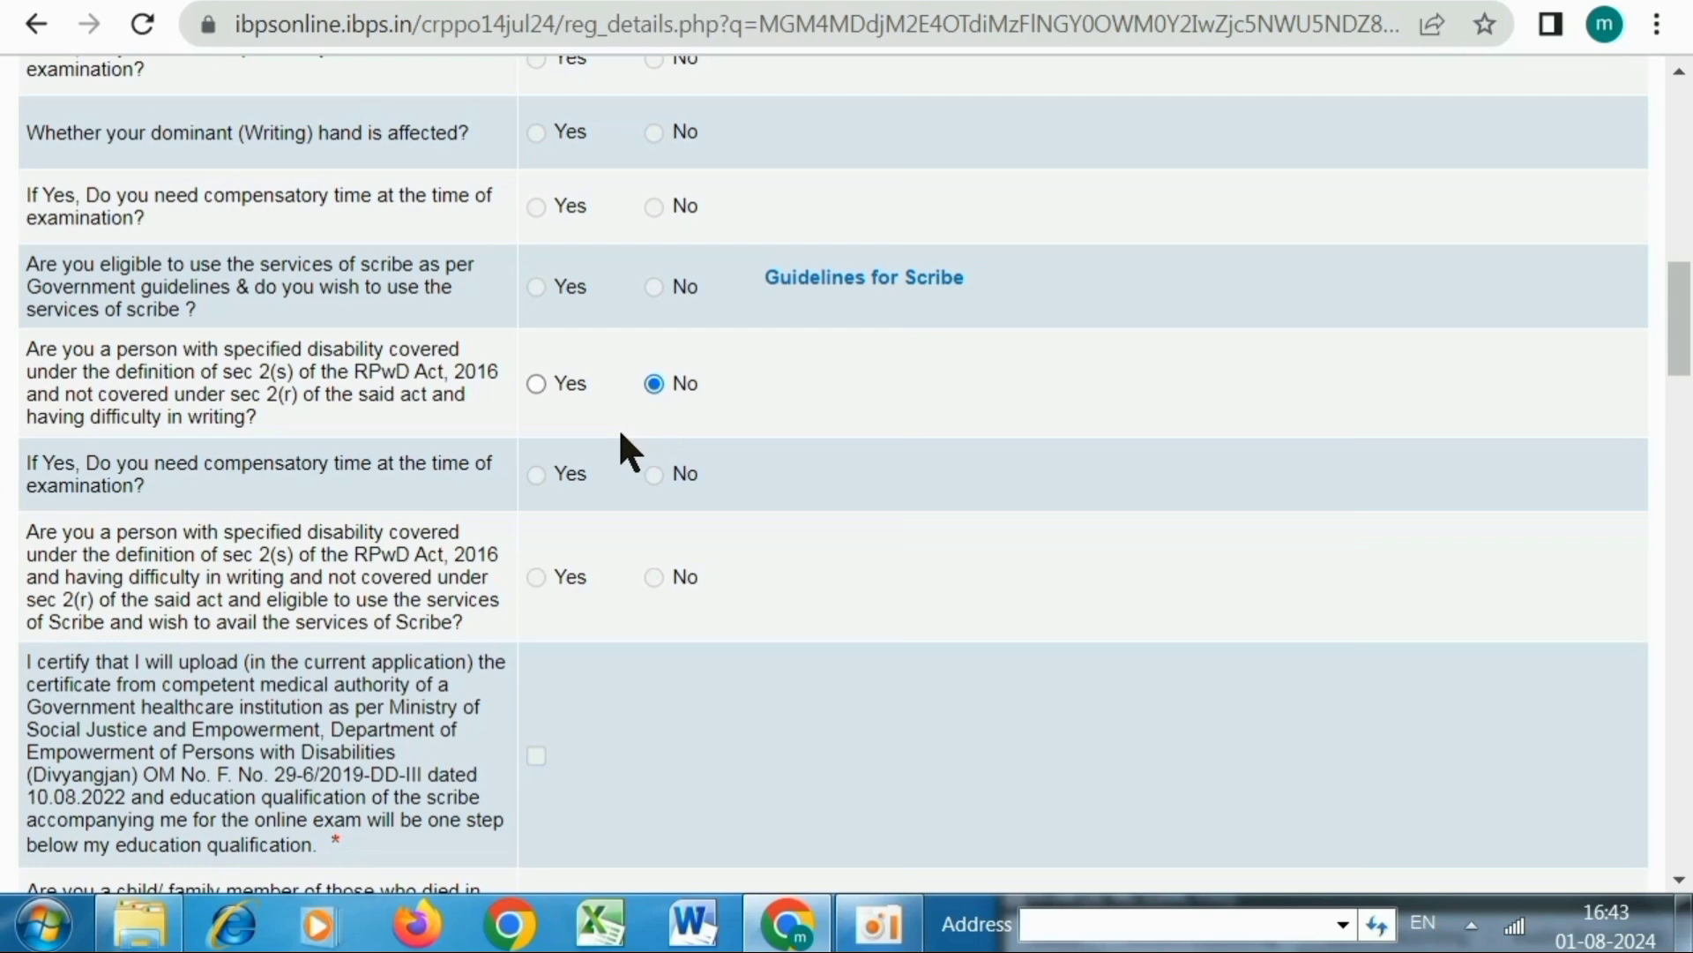
{"action": "scroll", "coordinate": [619, 441], "scroll_direction": "down", "scroll_amount": 2}
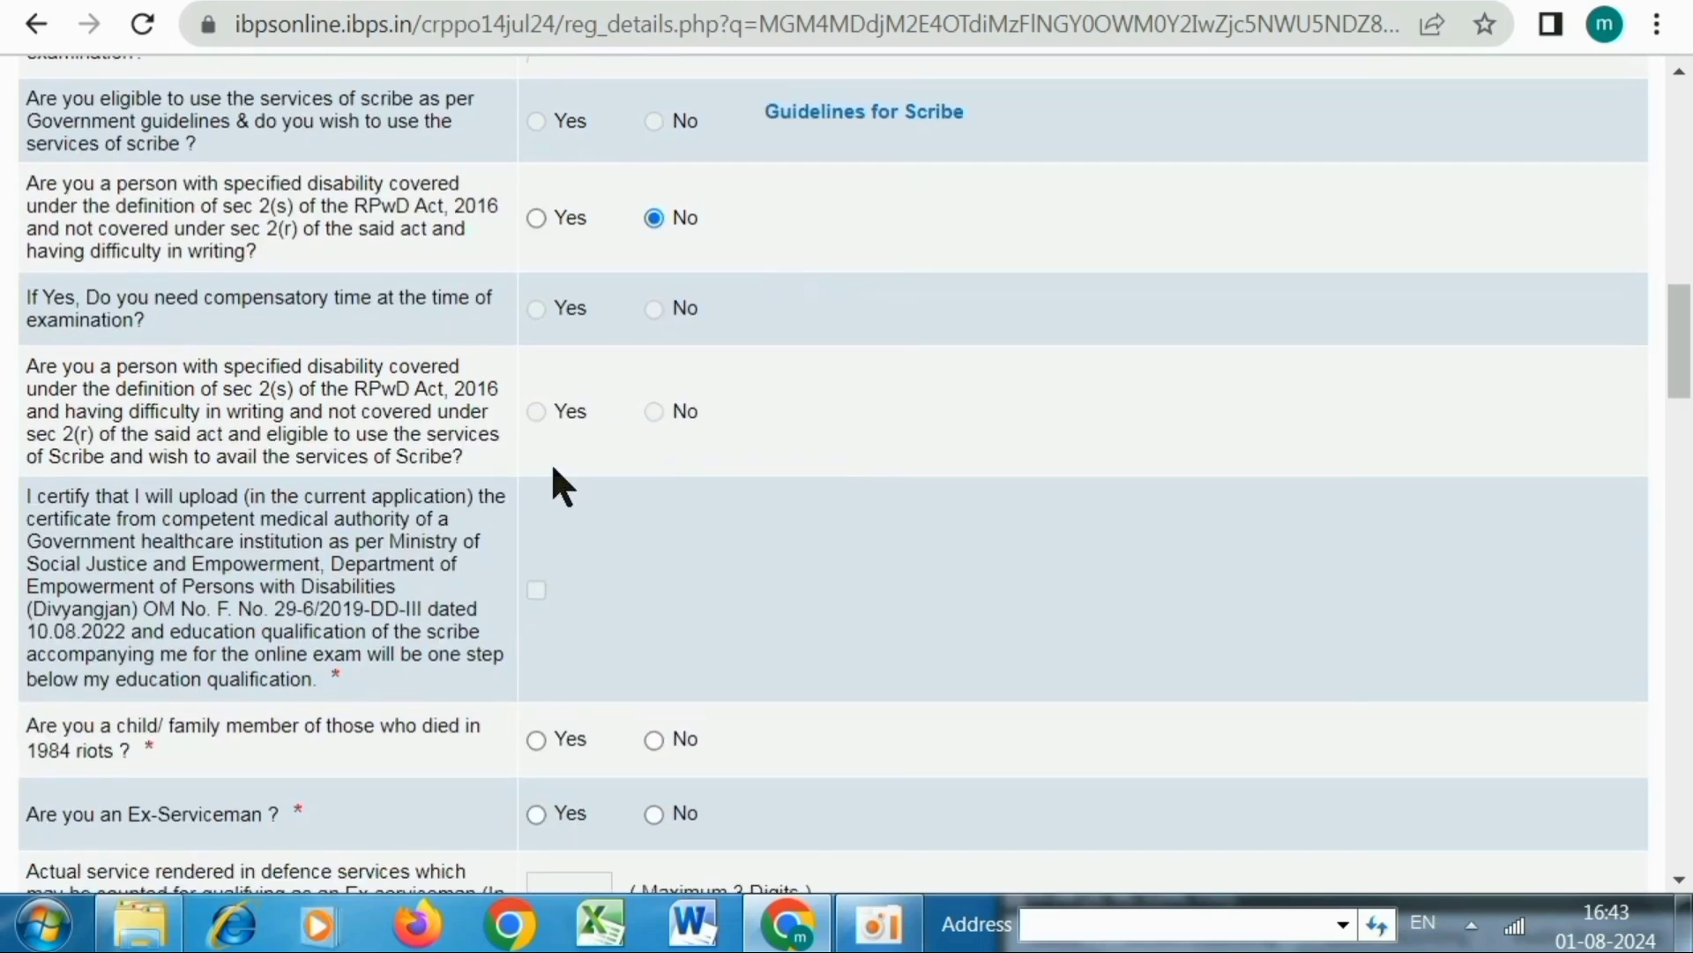
{"action": "scroll", "coordinate": [553, 476], "scroll_direction": "down", "scroll_amount": 2}
{"action": "scroll", "coordinate": [542, 441], "scroll_direction": "down", "scroll_amount": 4}
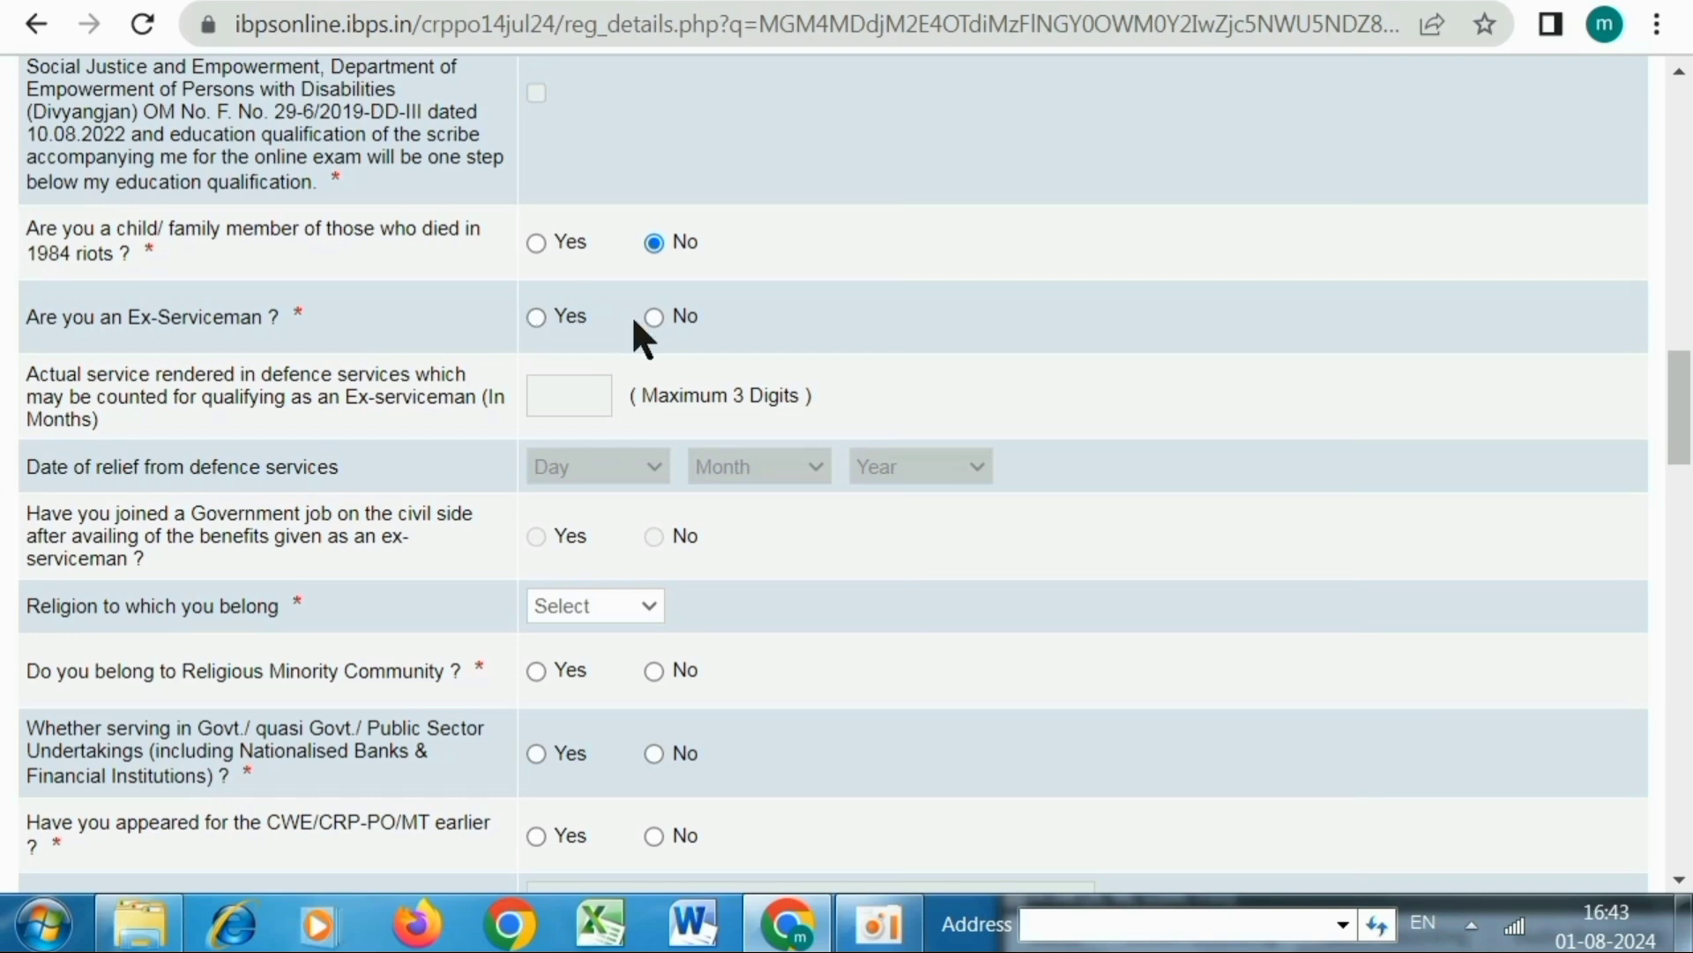
Set religion to Hindu and answer No for minority and Govt./PSU service
{"action": "scroll", "coordinate": [653, 319], "scroll_direction": "down", "scroll_amount": 2}
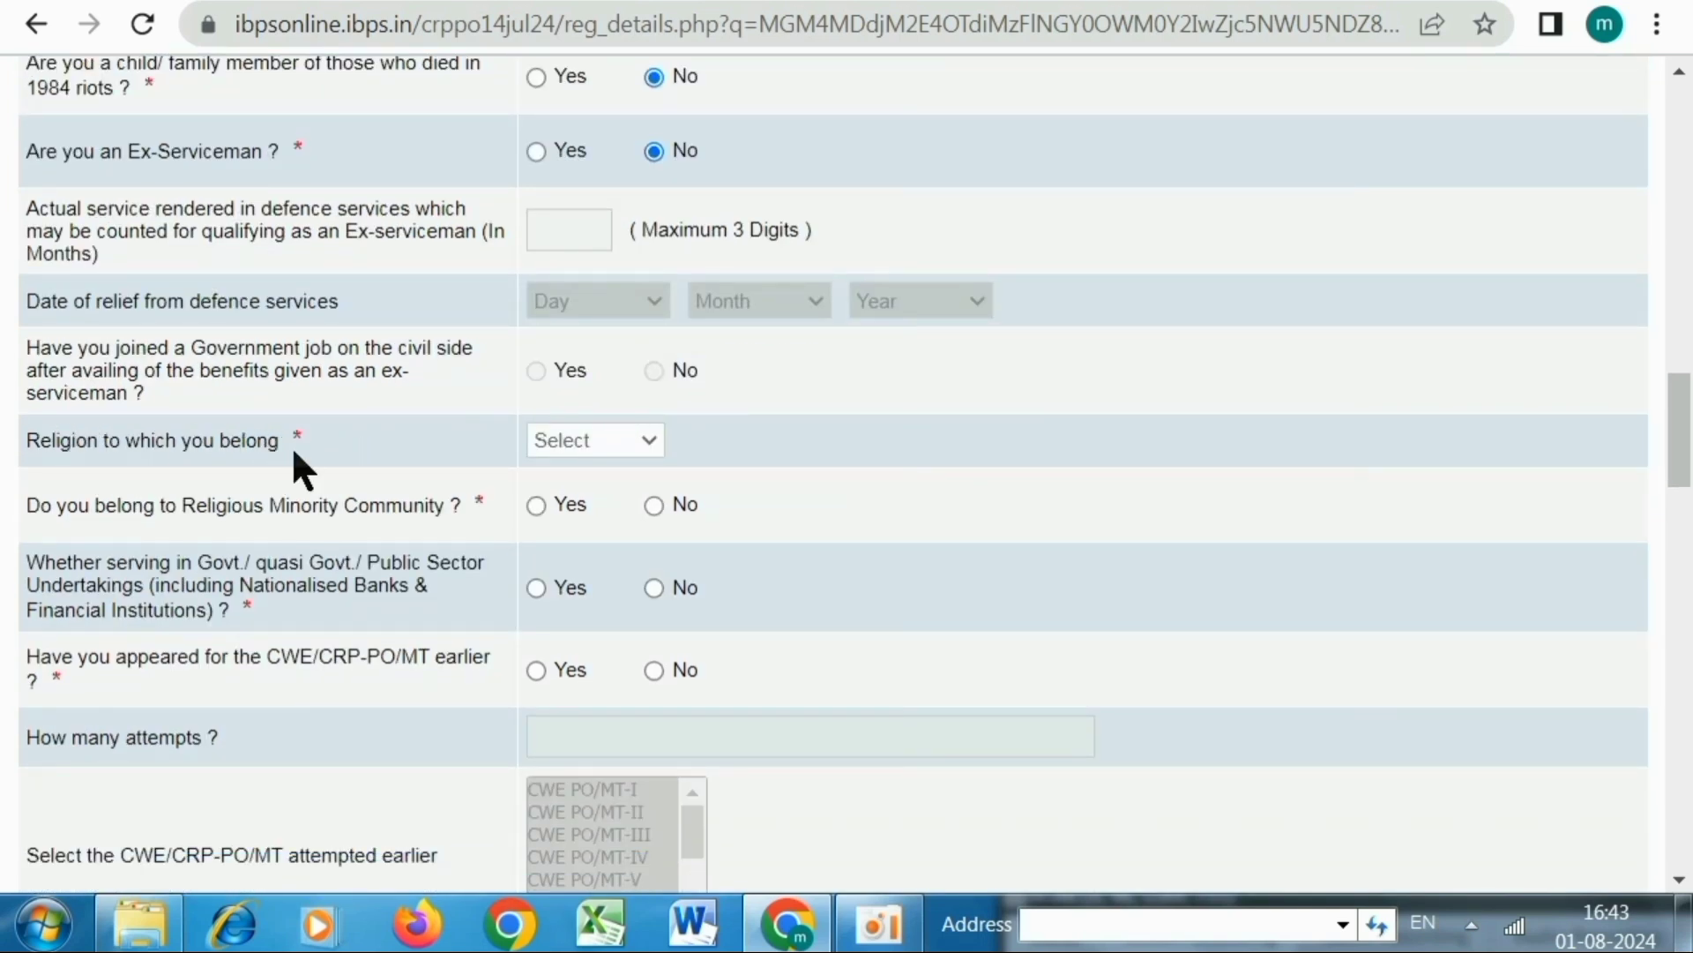
{"action": "left_click", "coordinate": [584, 445]}
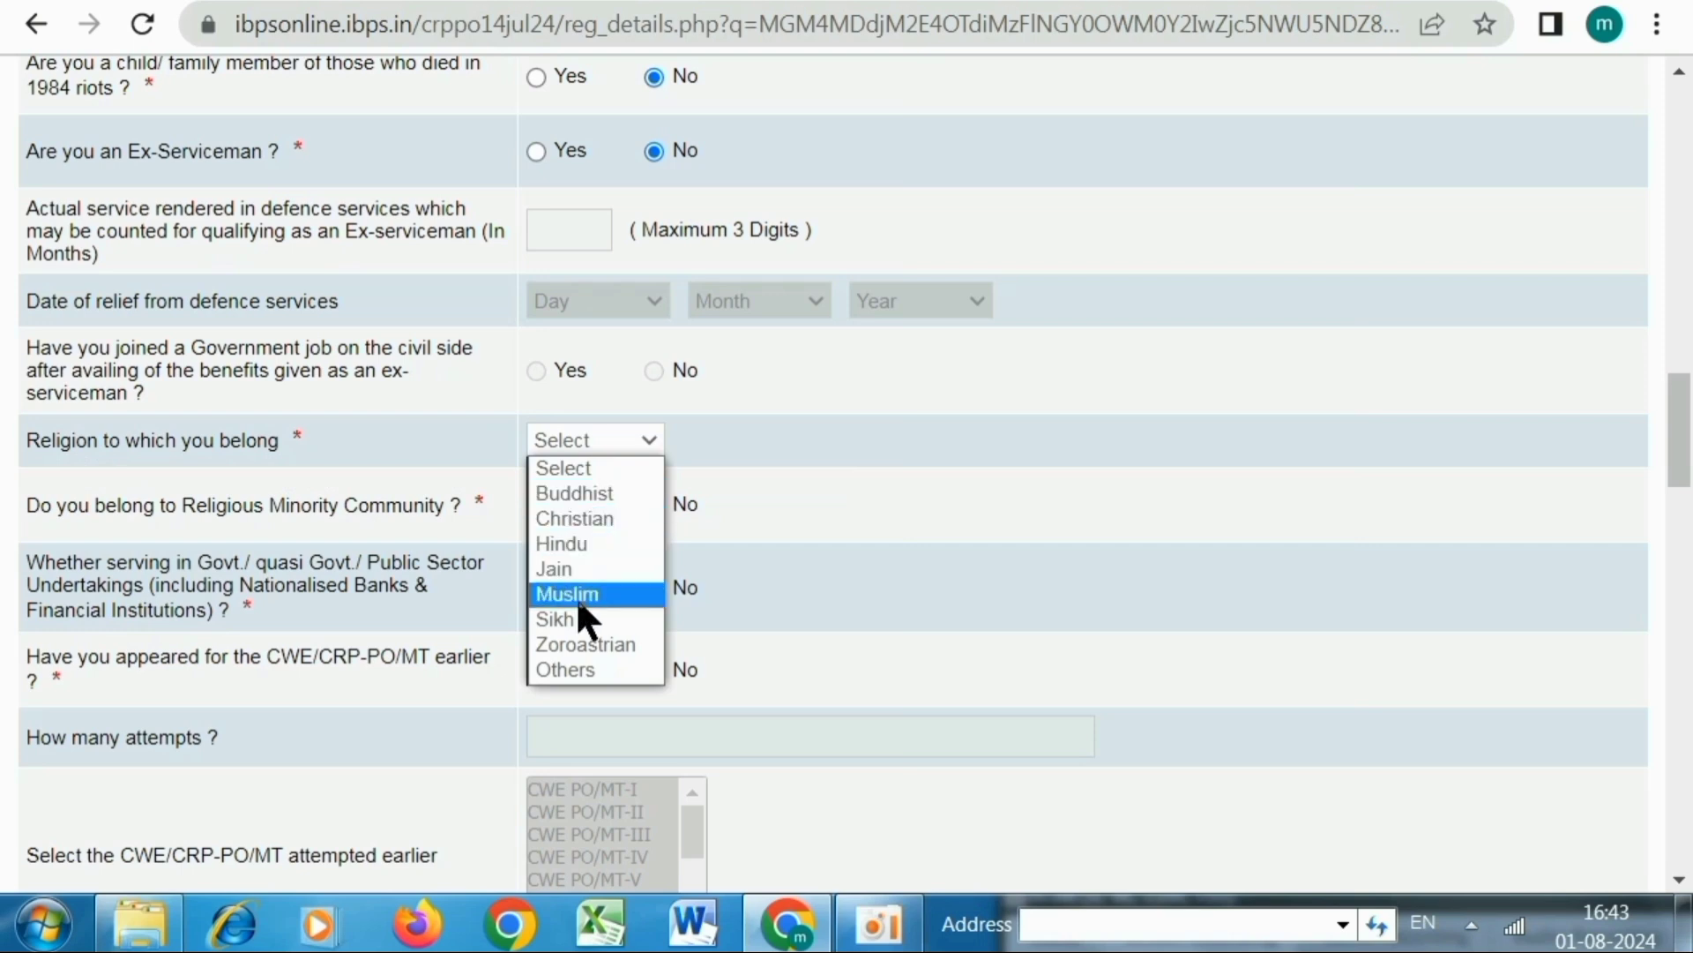
{"action": "left_click", "coordinate": [569, 543]}
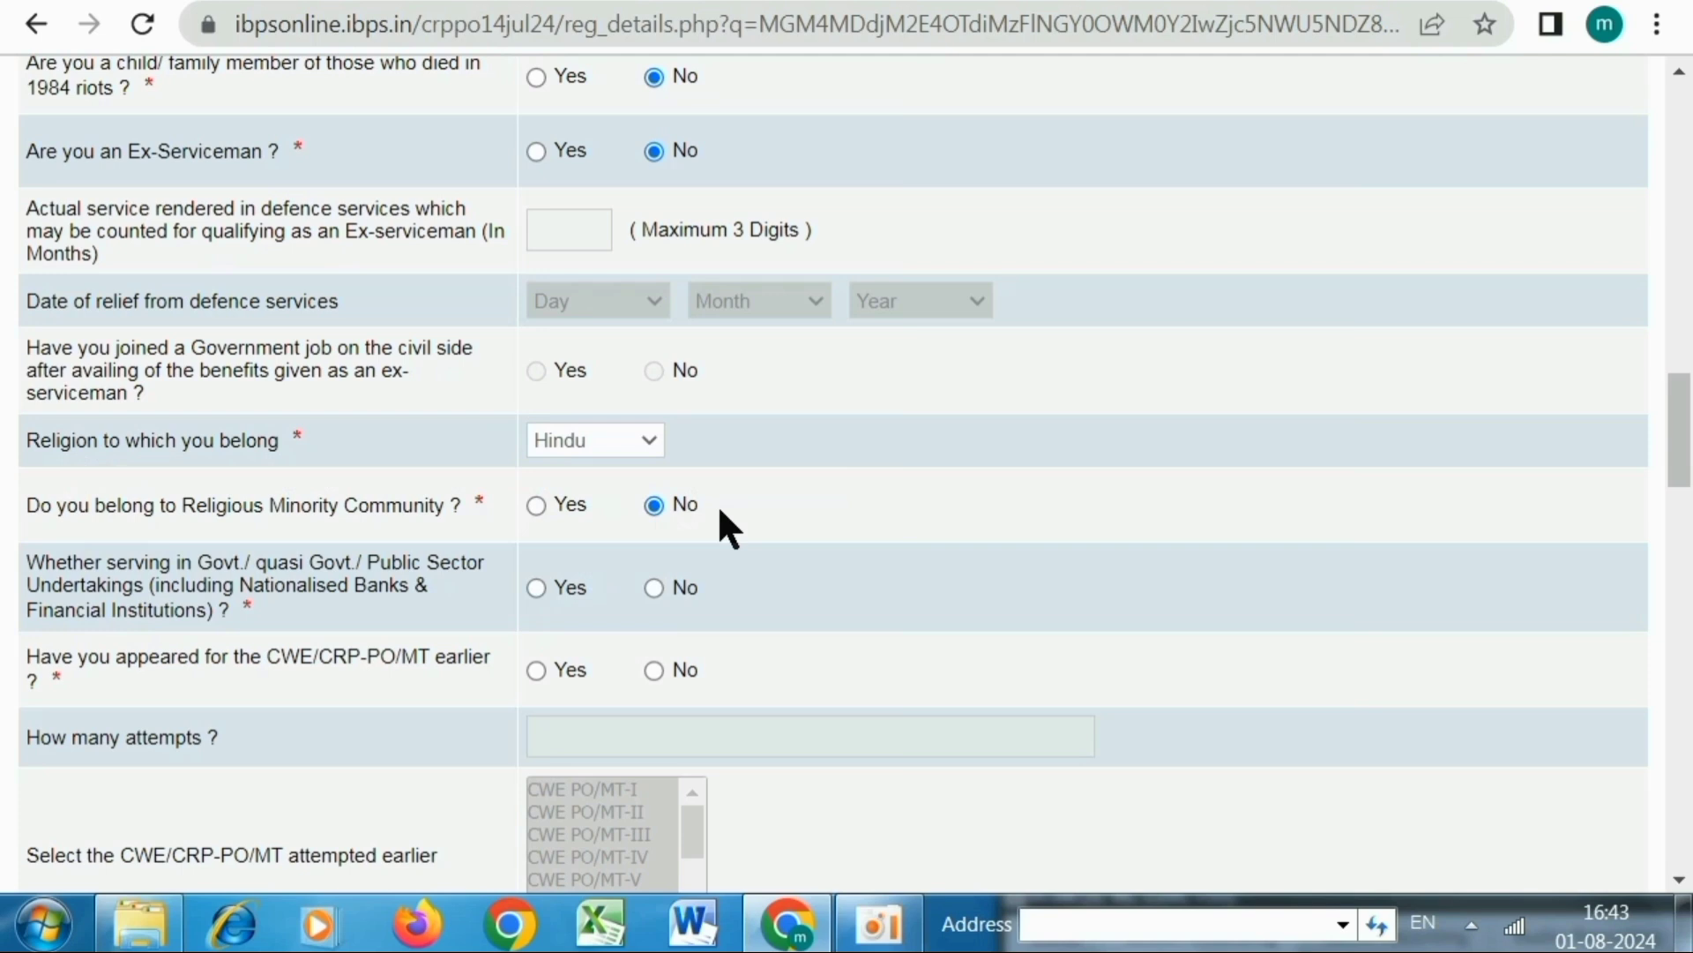
{"action": "scroll", "coordinate": [717, 505], "scroll_direction": "down", "scroll_amount": 2}
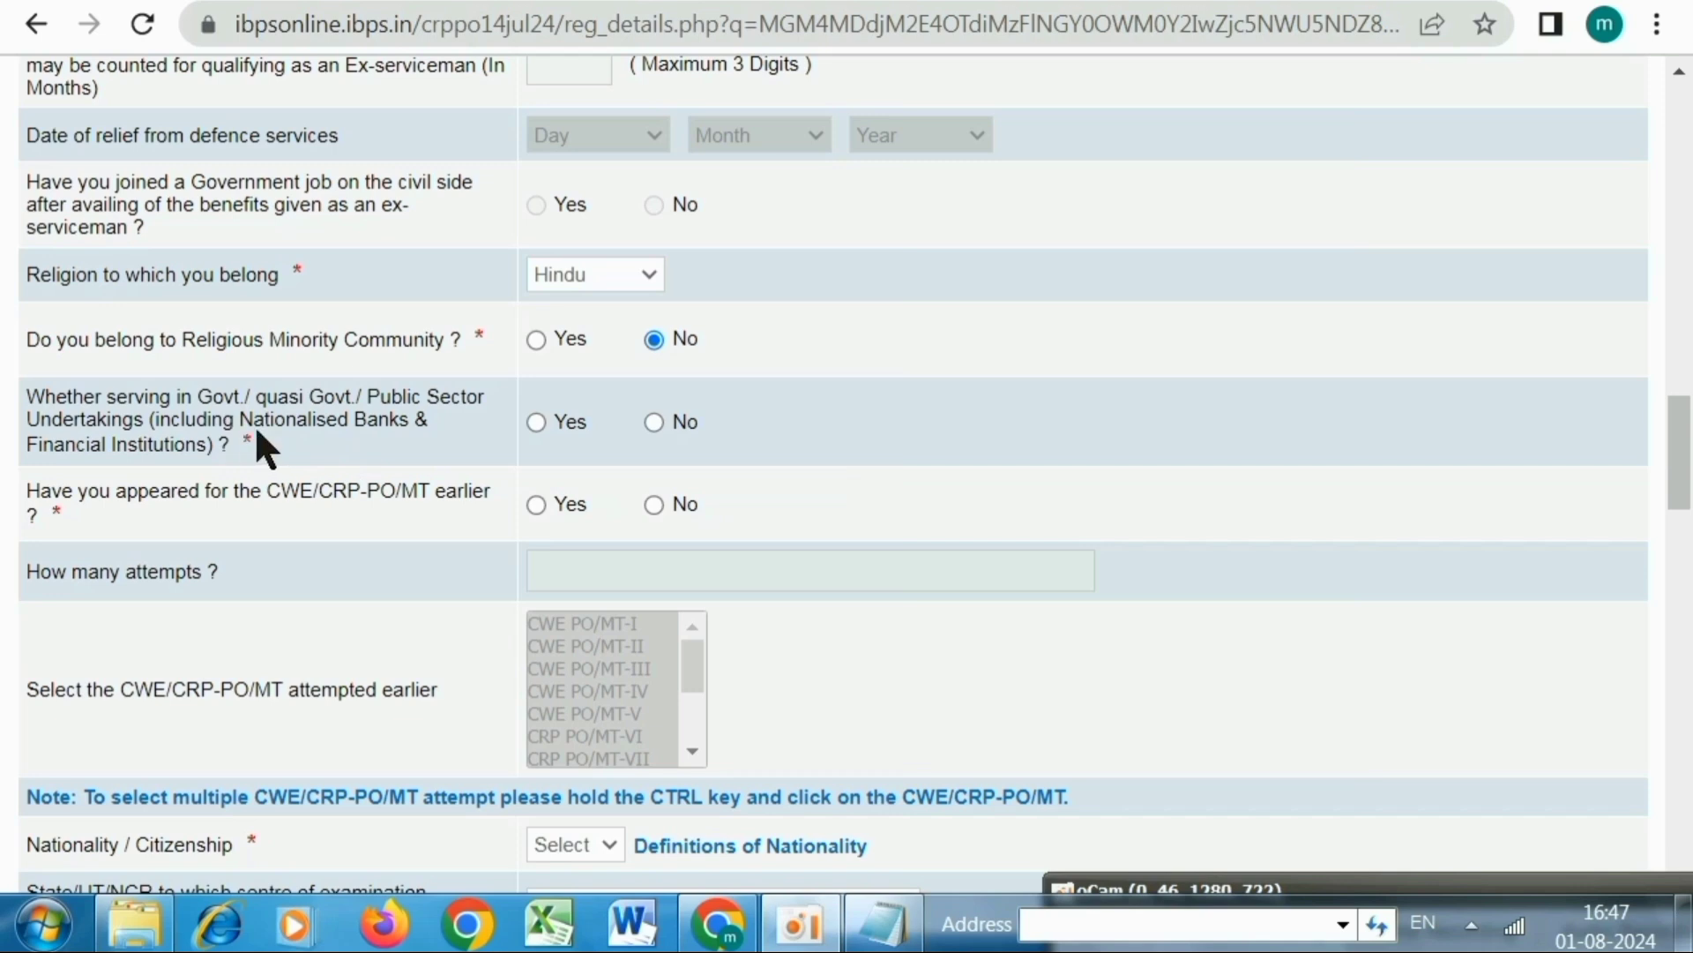
{"action": "left_click", "coordinate": [655, 423]}
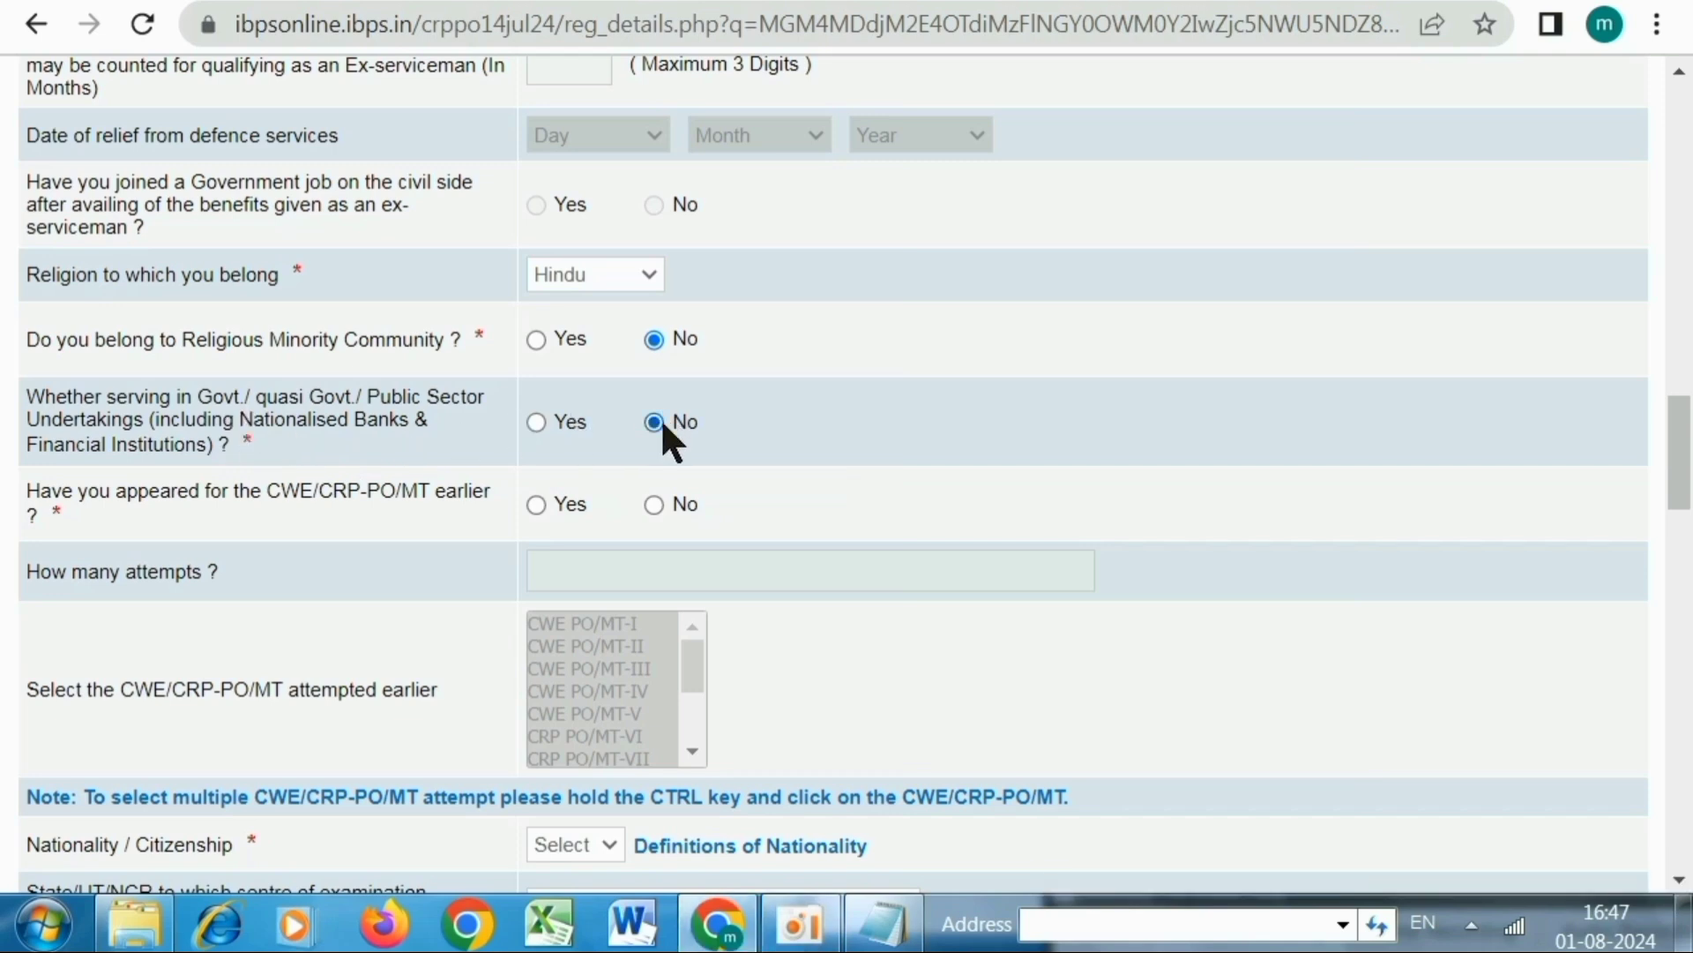
{"action": "scroll", "coordinate": [659, 417], "scroll_direction": "down", "scroll_amount": 2}
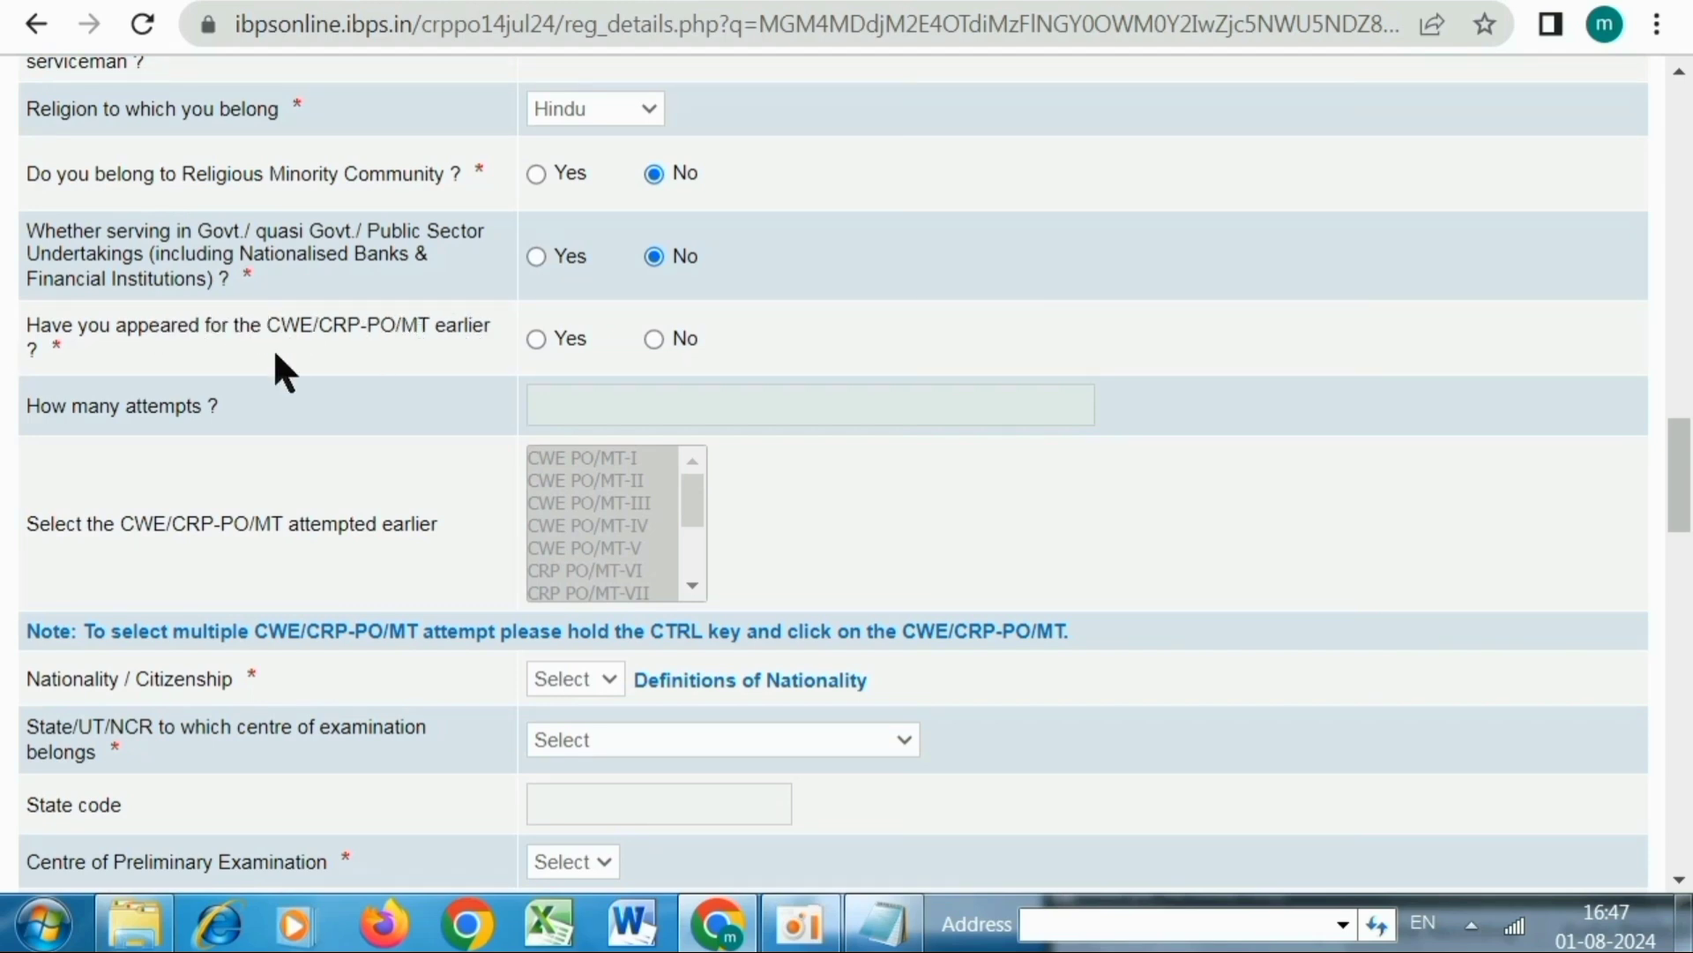
Answer No to having appeared for CWE/CRP-PO/MT earlier, clearing the attempts count
{"action": "left_click", "coordinate": [538, 338]}
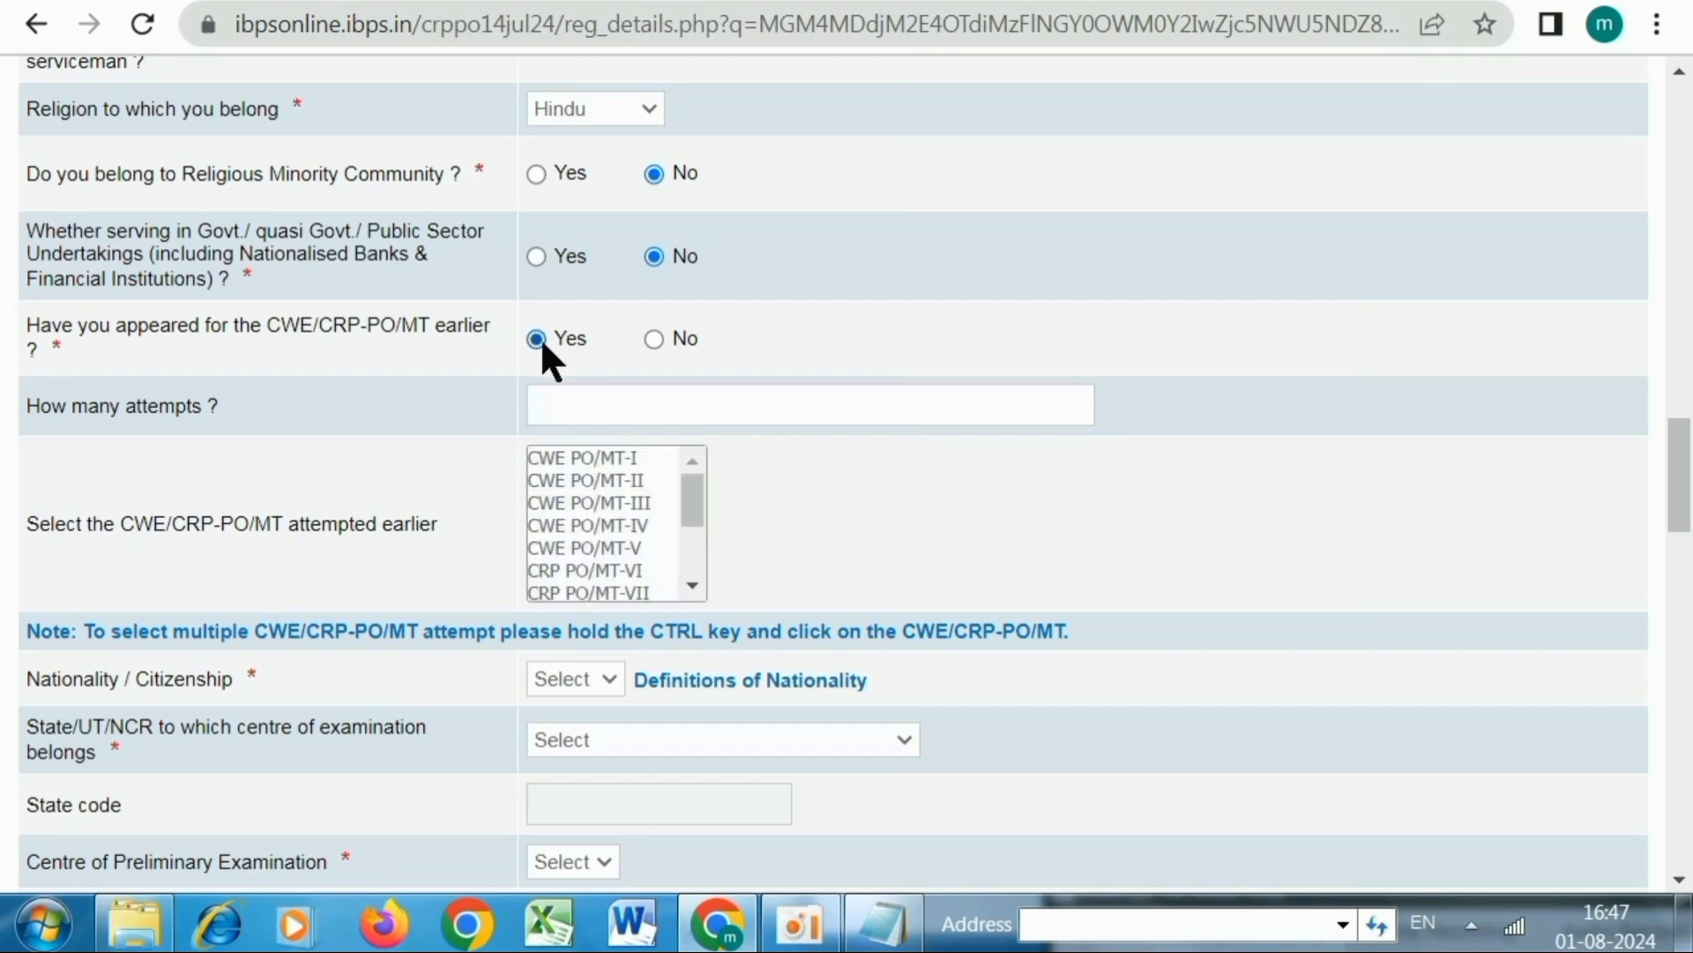
{"action": "left_click", "coordinate": [575, 405]}
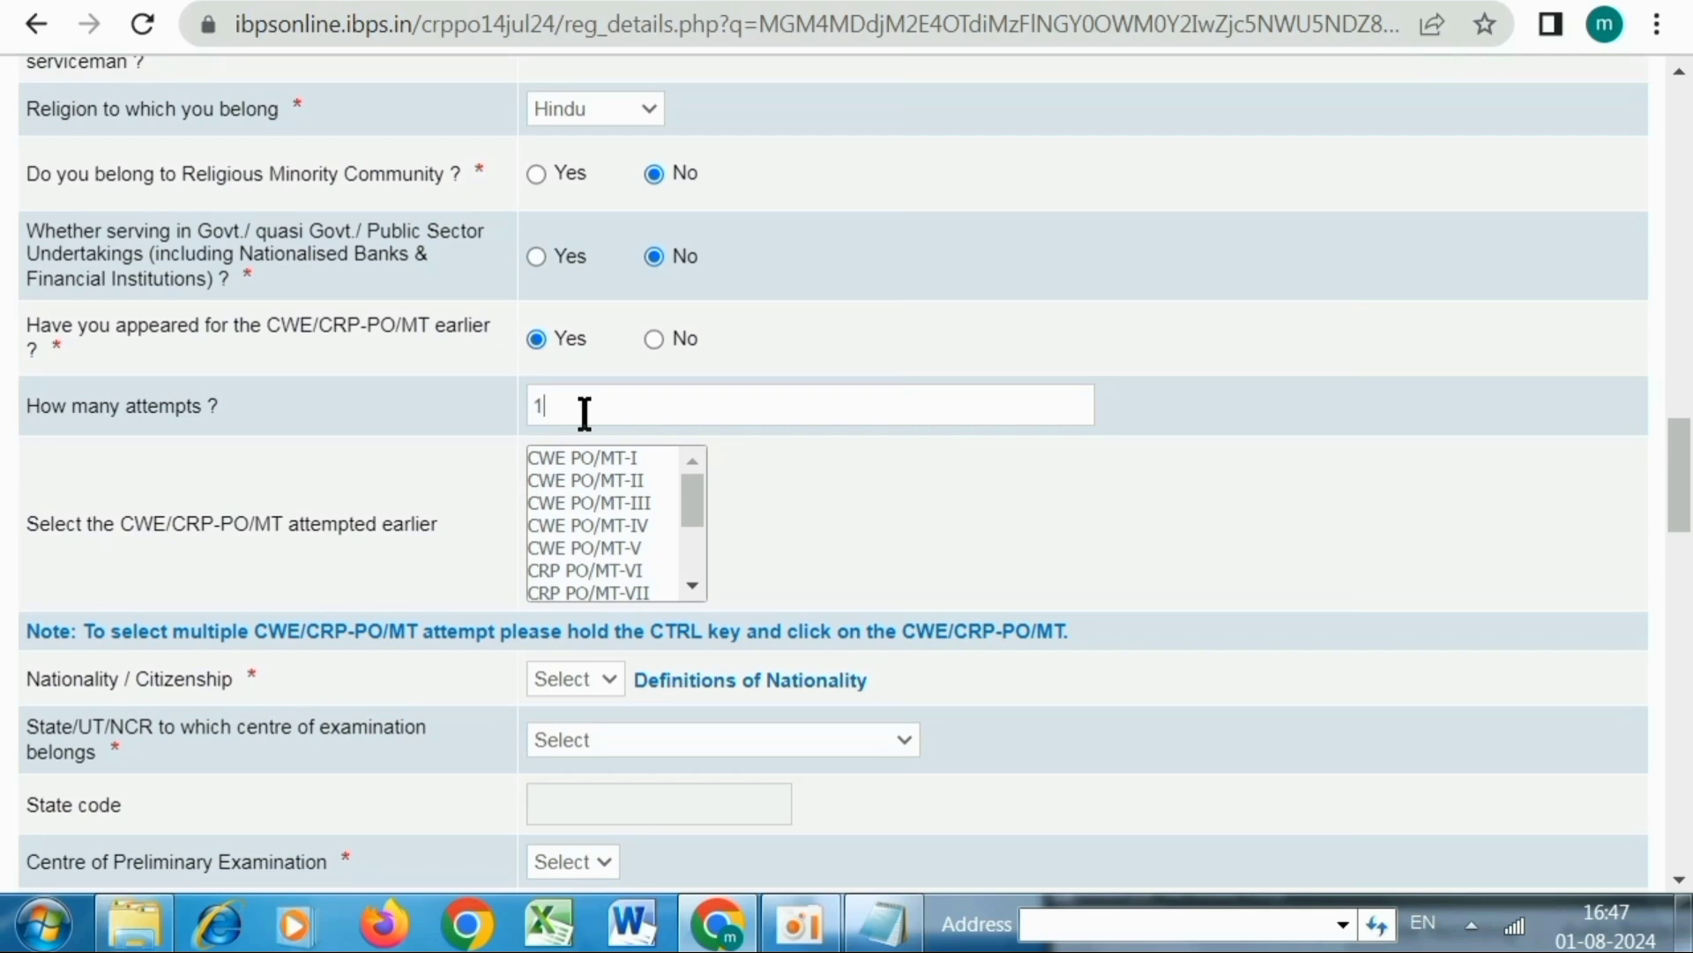
{"action": "type", "text": "2"}
{"action": "key", "text": "BackSpace"}
{"action": "key", "text": "BackSpace"}
{"action": "left_click", "coordinate": [653, 340]}
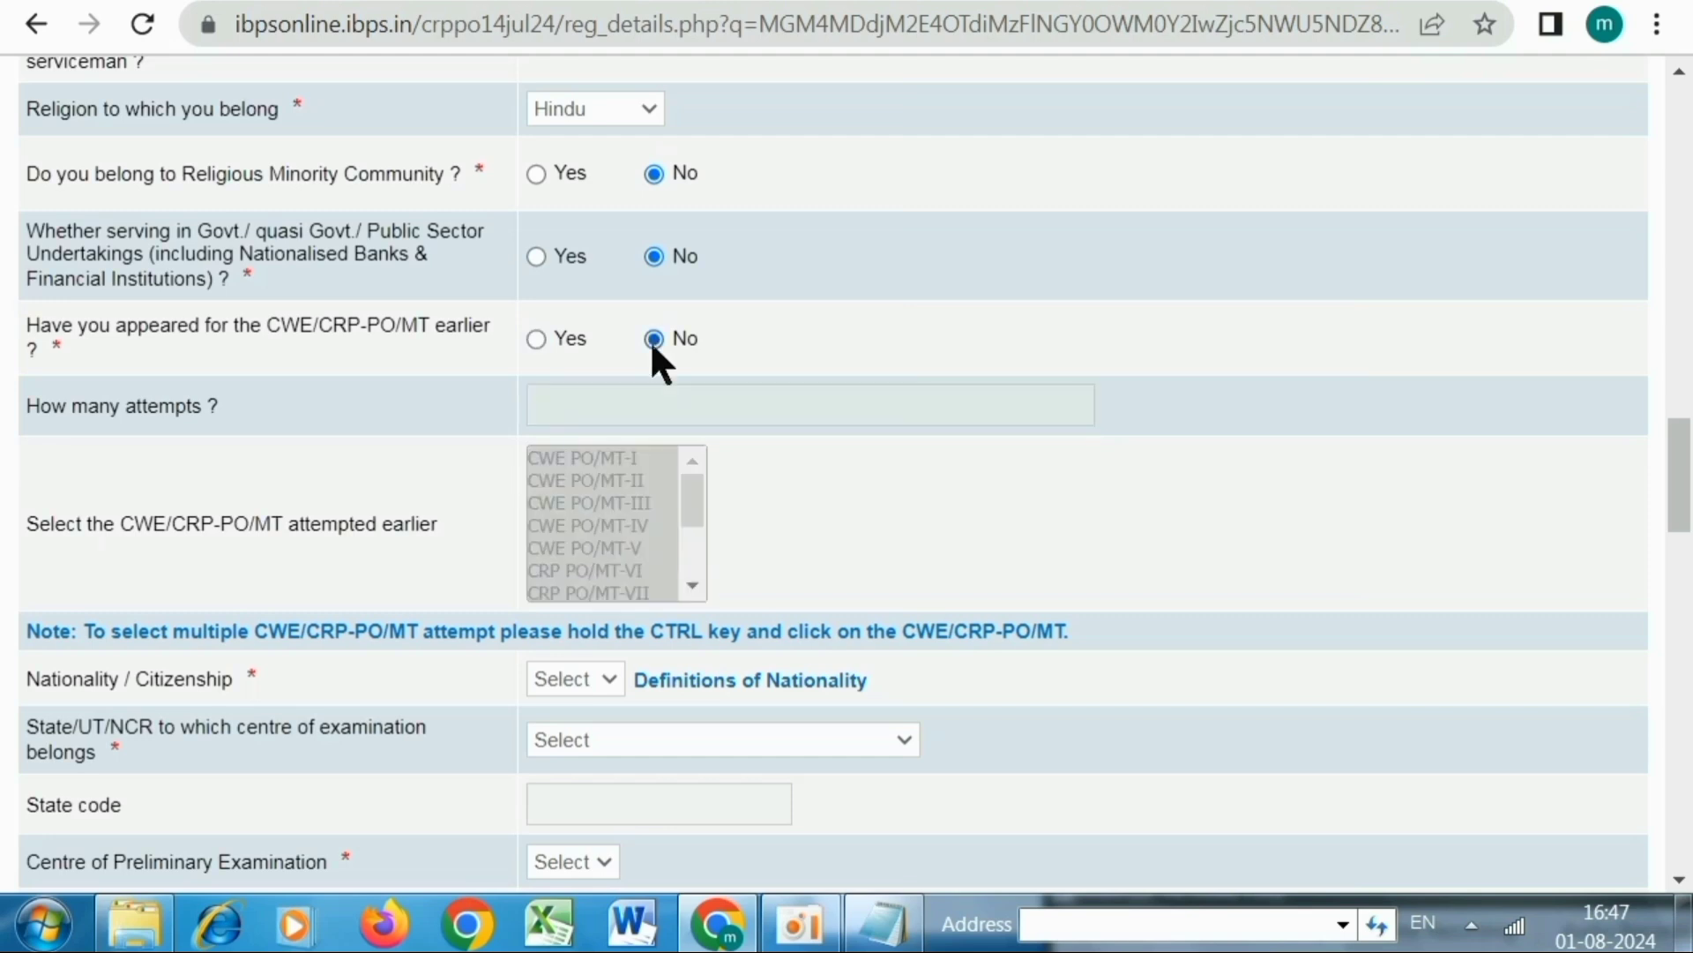
{"action": "scroll", "coordinate": [713, 335], "scroll_direction": "down", "scroll_amount": 4}
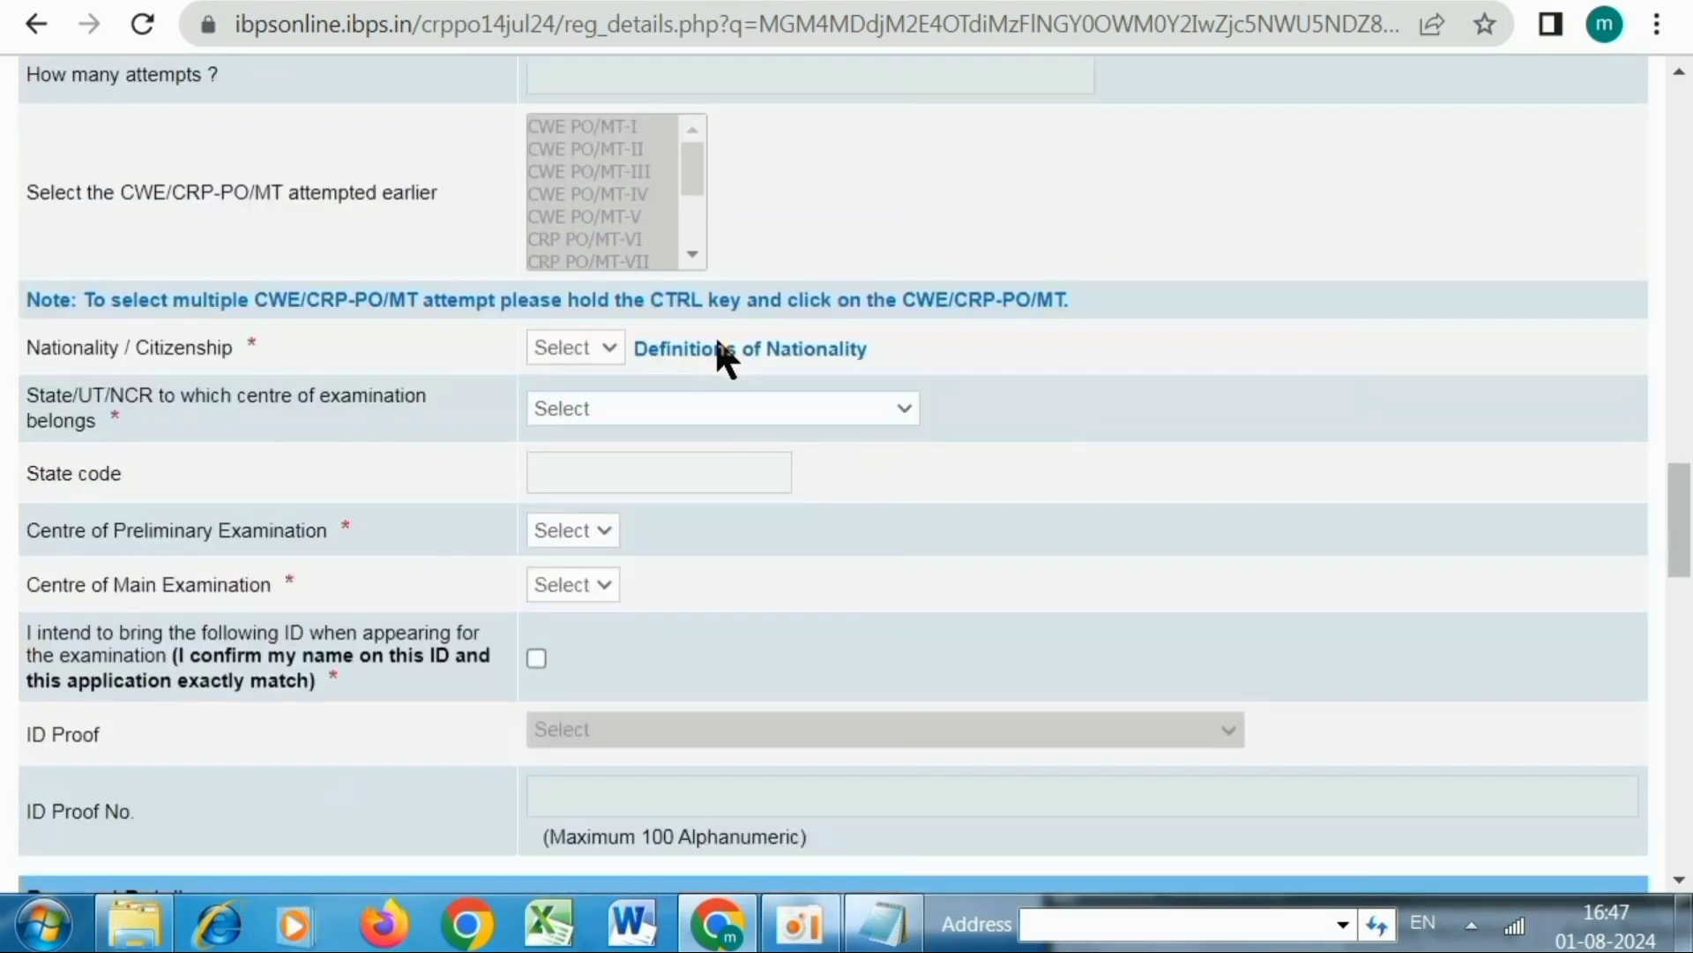
Choose Indian nationality, Uttar Pradesh state, Varanasi prelims centre and Prayagraj (Allahabad) mains centre
{"action": "left_click", "coordinate": [589, 351]}
{"action": "left_click", "coordinate": [574, 402]}
{"action": "left_click", "coordinate": [565, 407]}
{"action": "scroll", "coordinate": [648, 628], "scroll_direction": "down", "scroll_amount": 6}
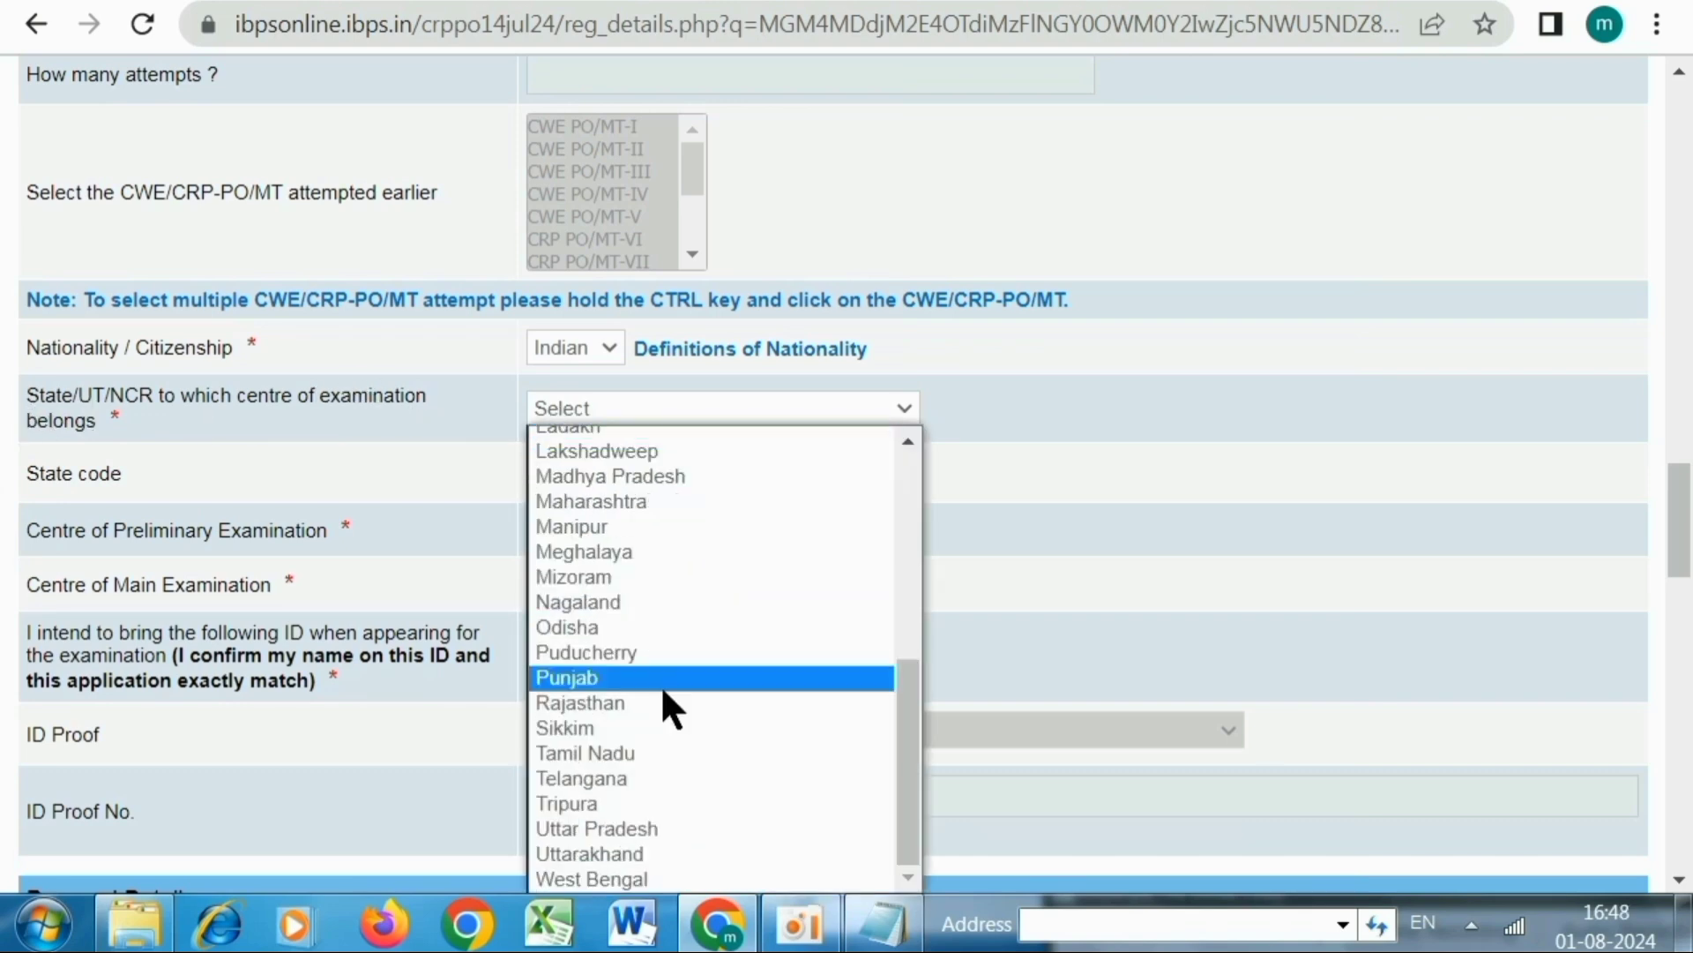
{"action": "left_click", "coordinate": [628, 829]}
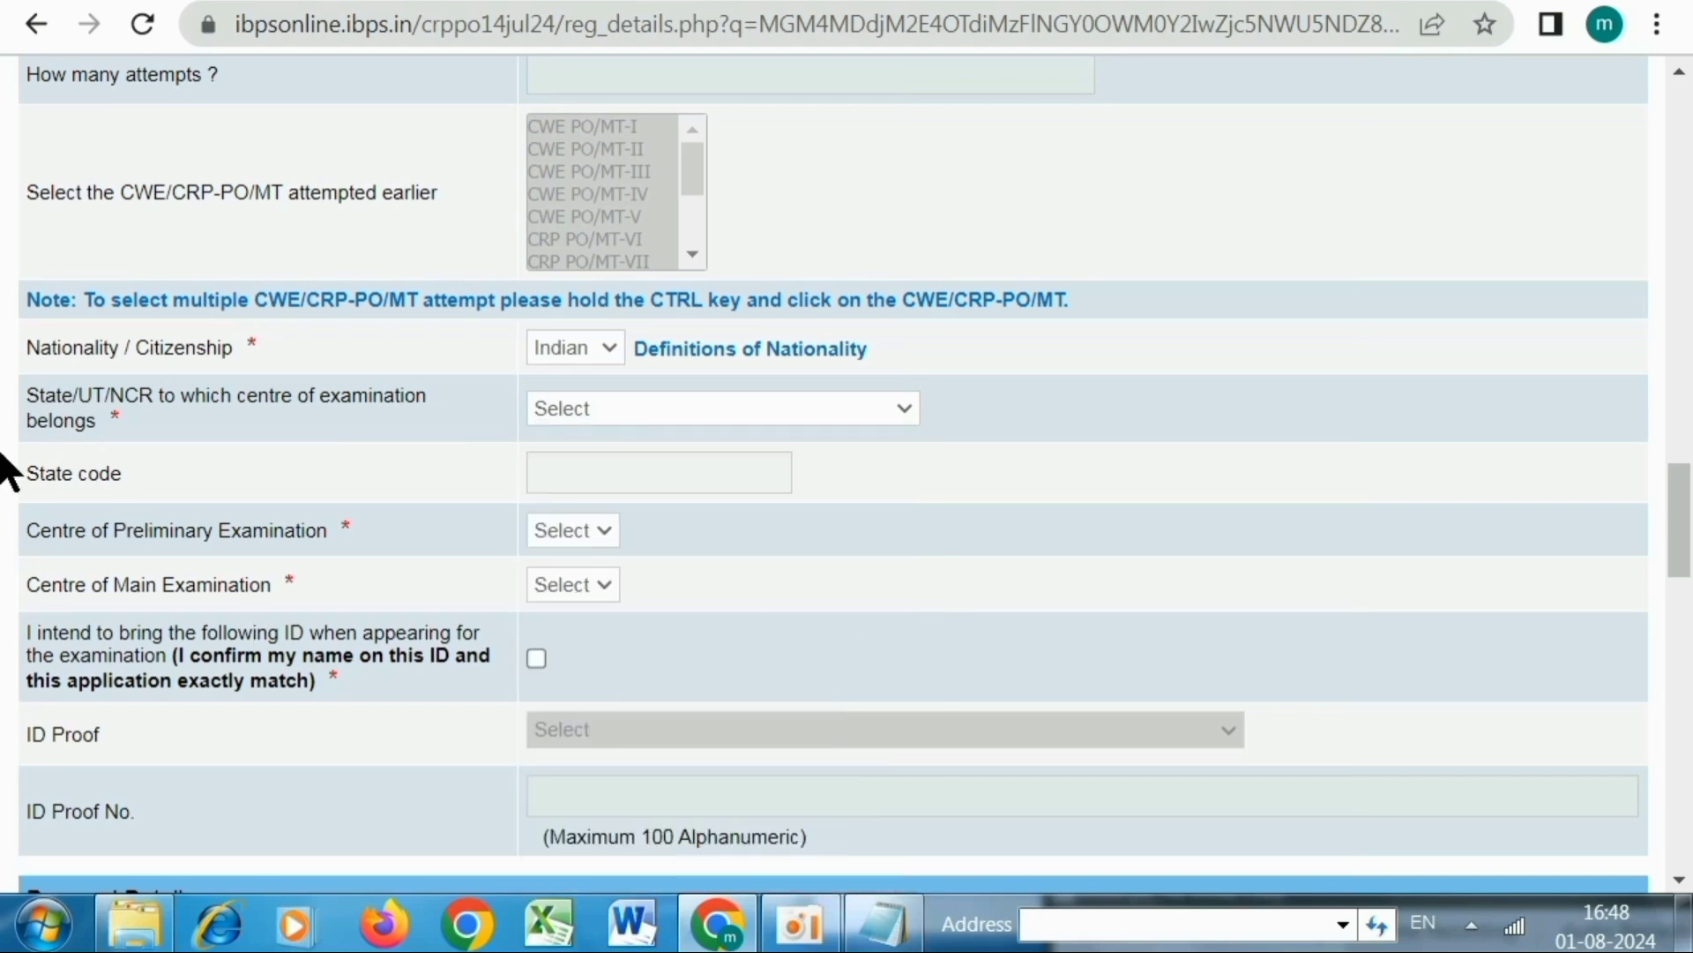
{"action": "left_click", "coordinate": [572, 531]}
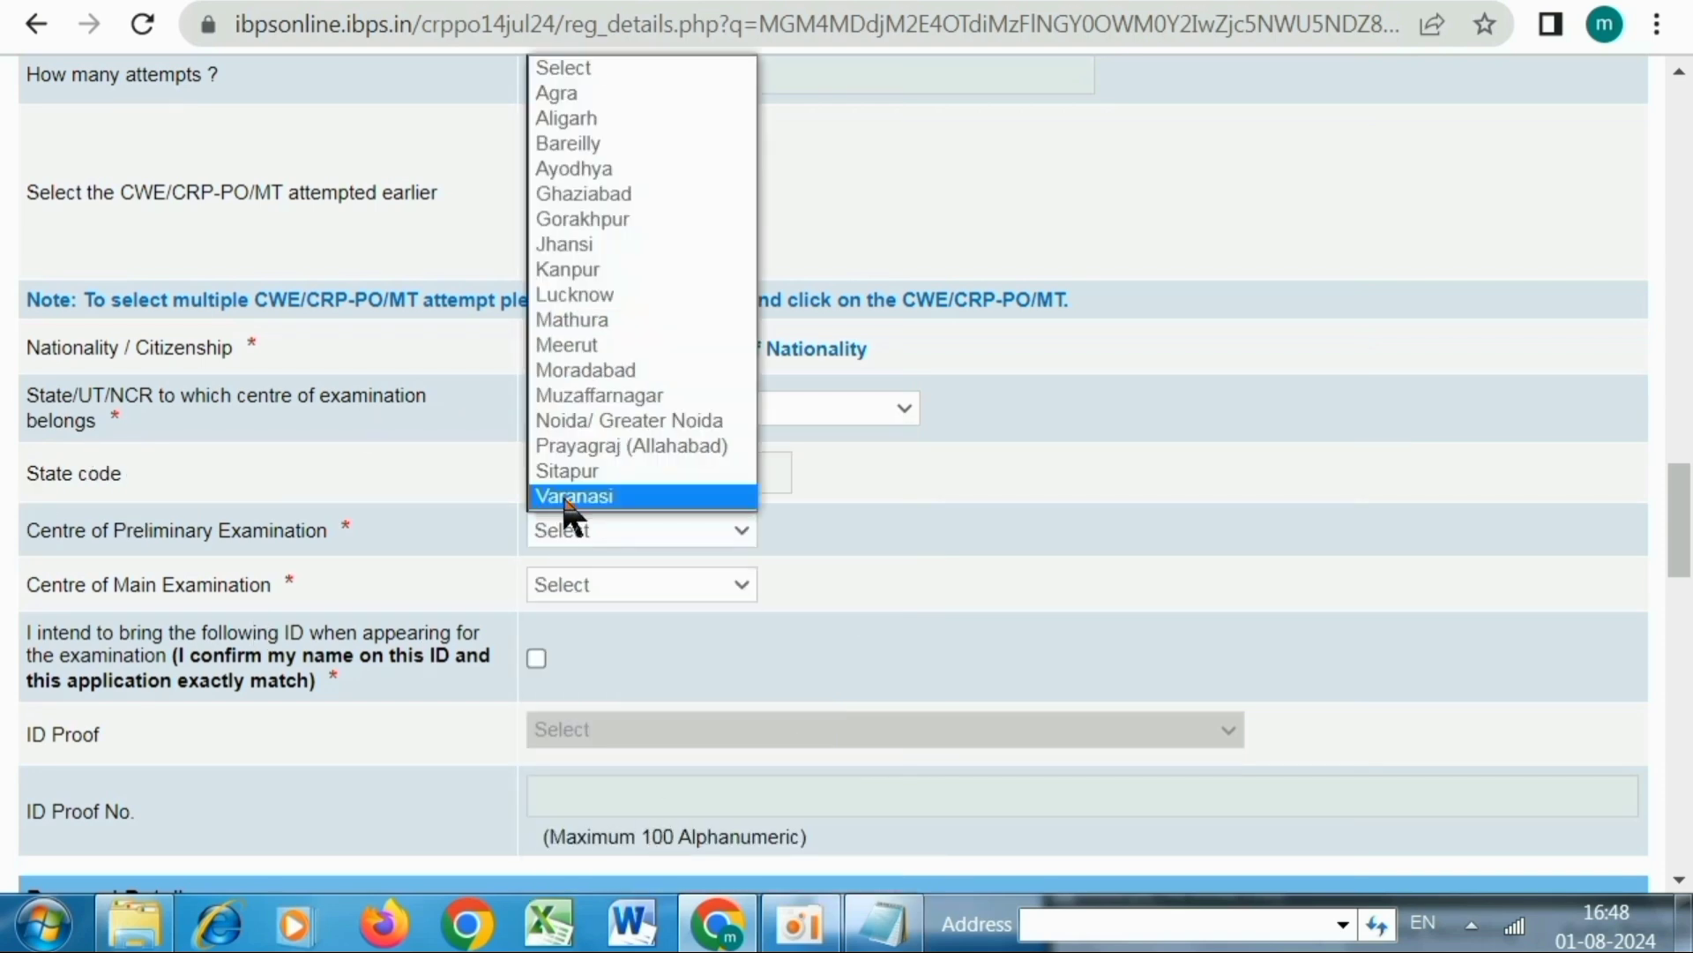
{"action": "left_click", "coordinate": [567, 499]}
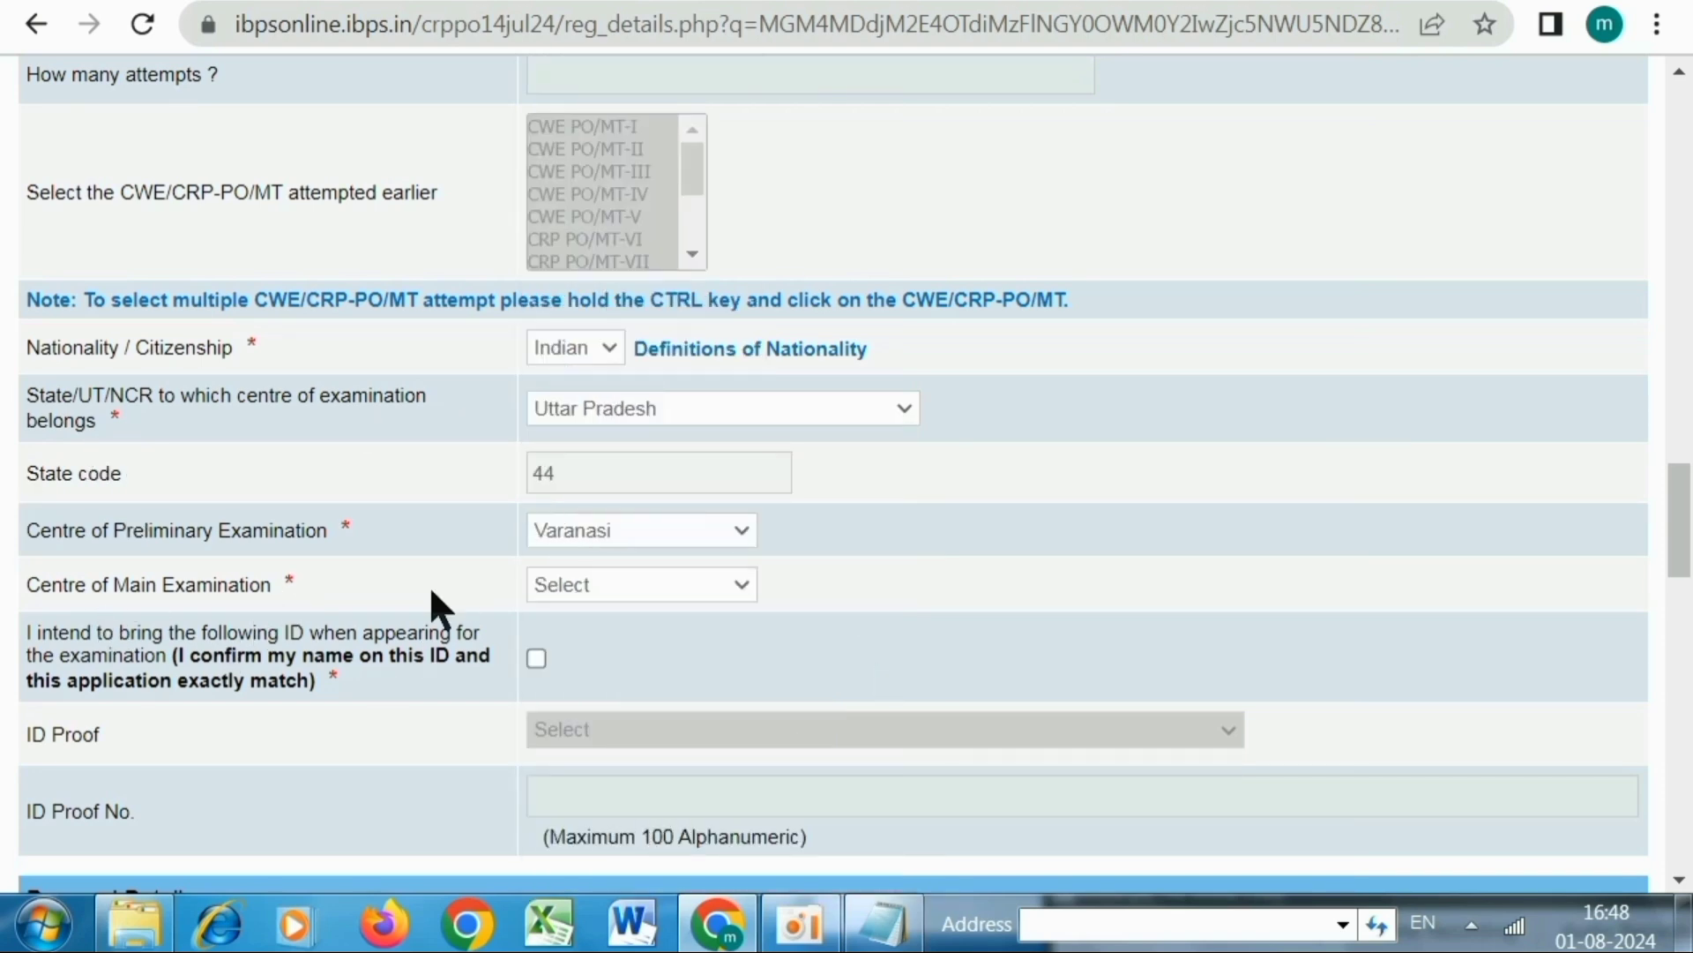
{"action": "left_click", "coordinate": [591, 584]}
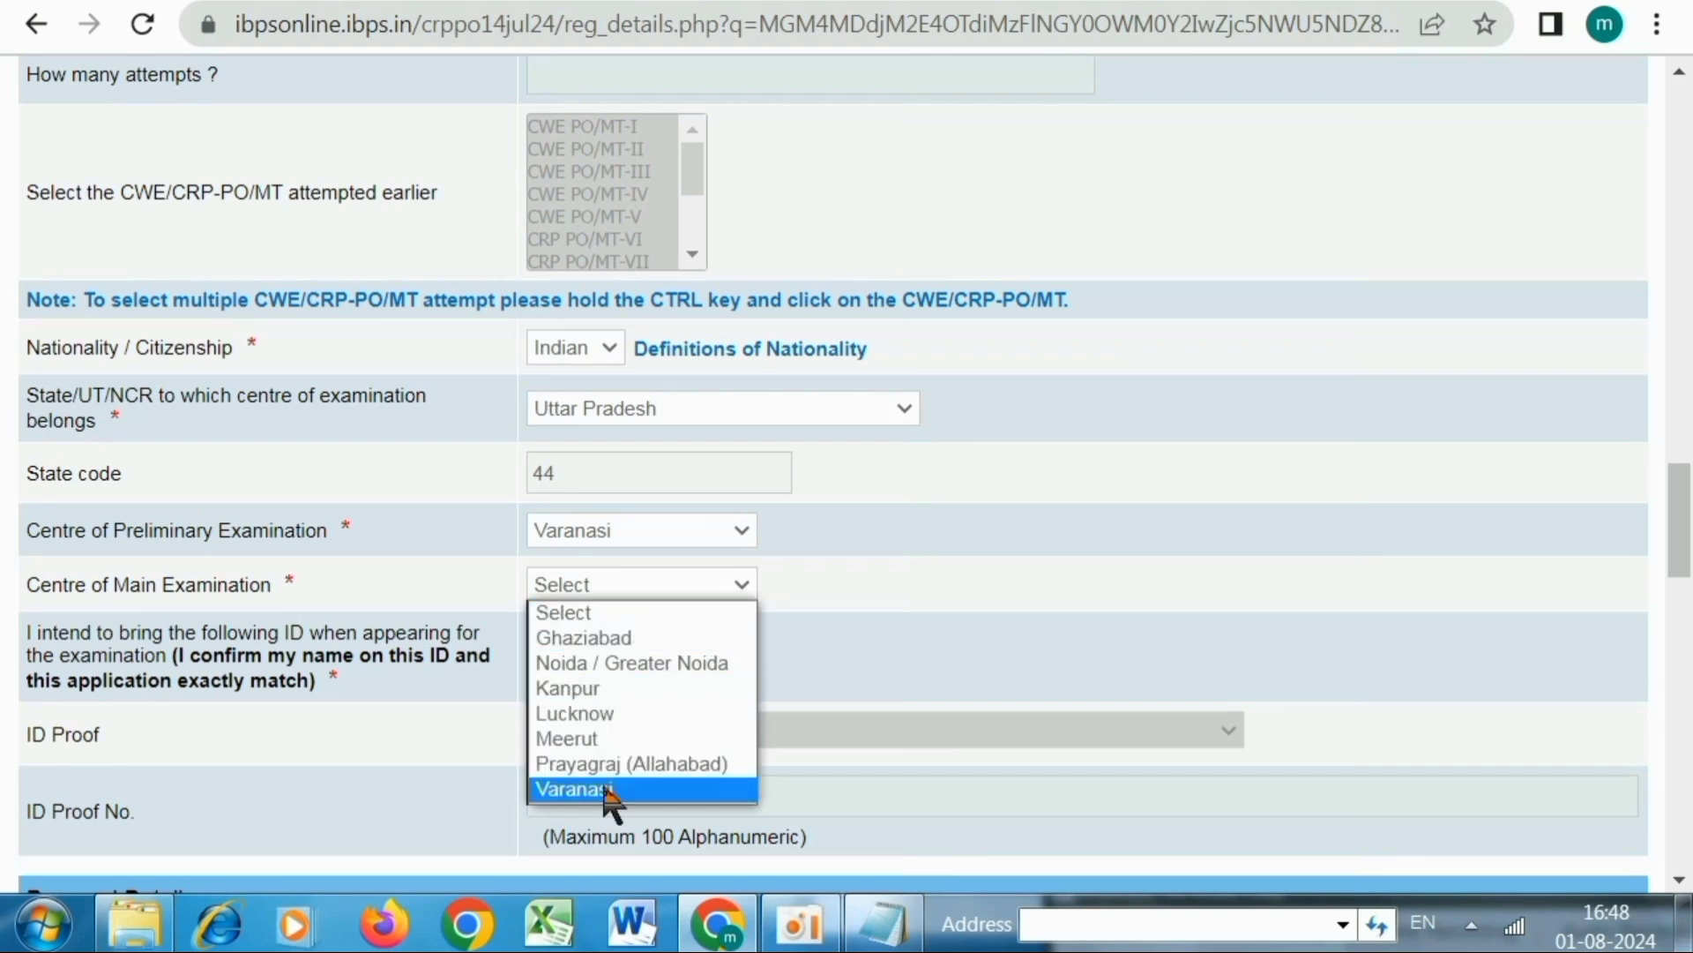
{"action": "left_click", "coordinate": [603, 763]}
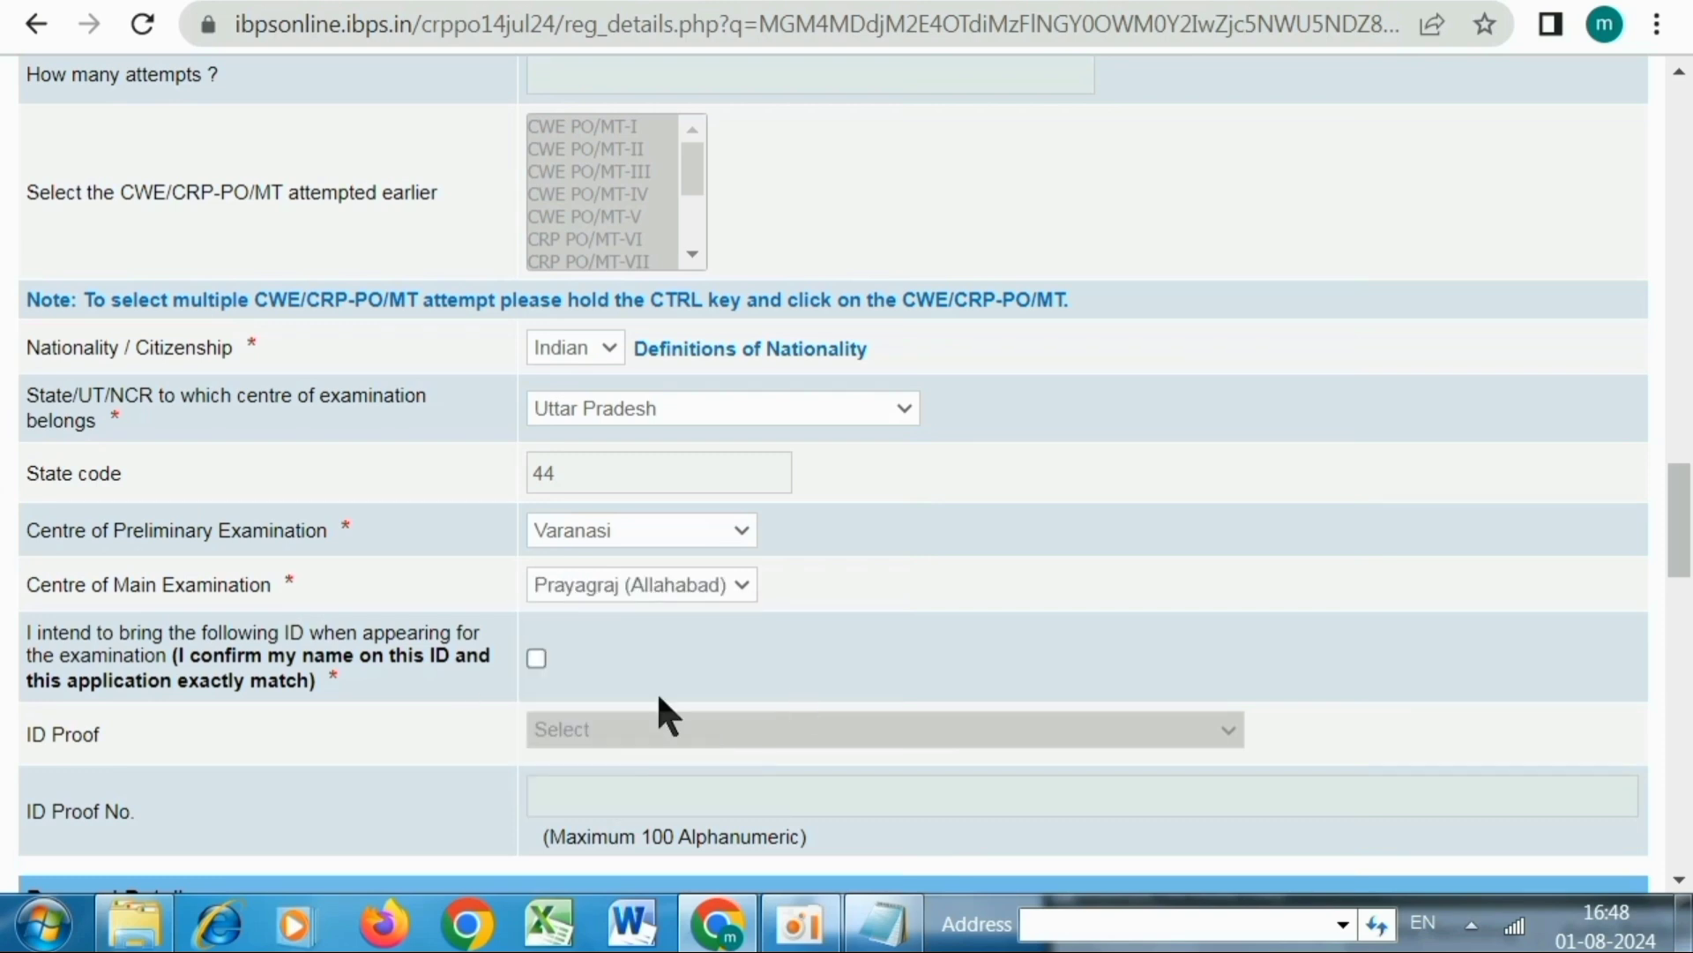
{"action": "scroll", "coordinate": [365, 693], "scroll_direction": "down", "scroll_amount": 3}
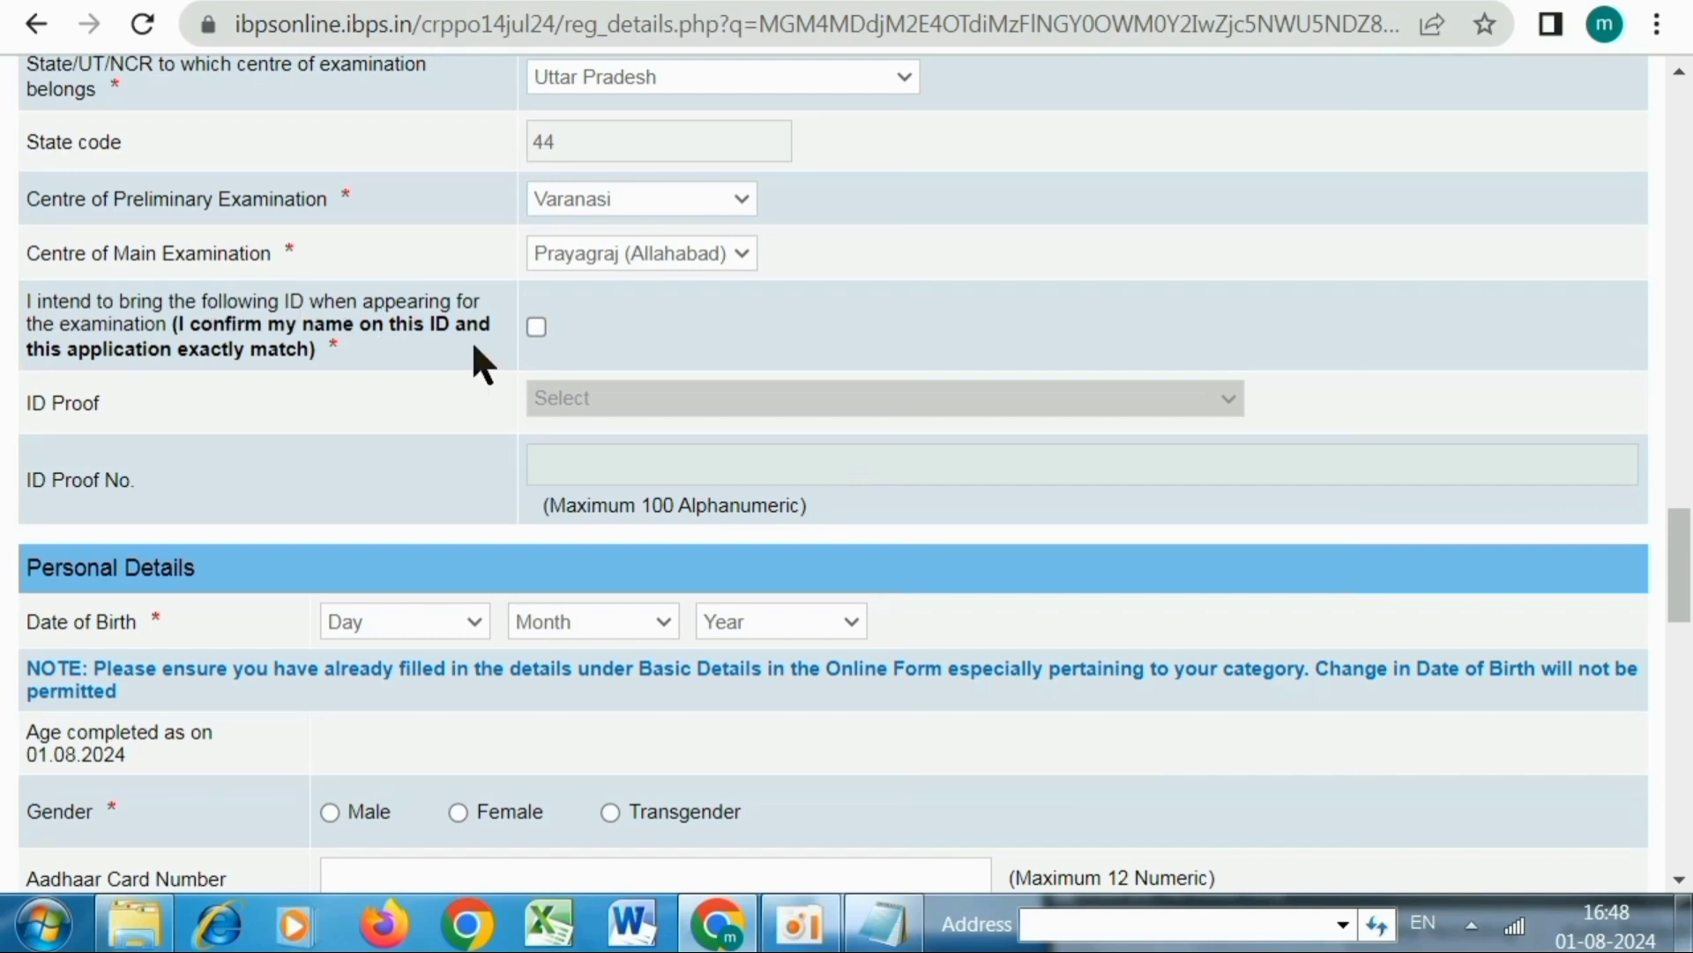
Tick the ID declaration and select Voter's Card with photograph as the ID proof
{"action": "left_click", "coordinate": [538, 326]}
{"action": "left_click", "coordinate": [571, 396]}
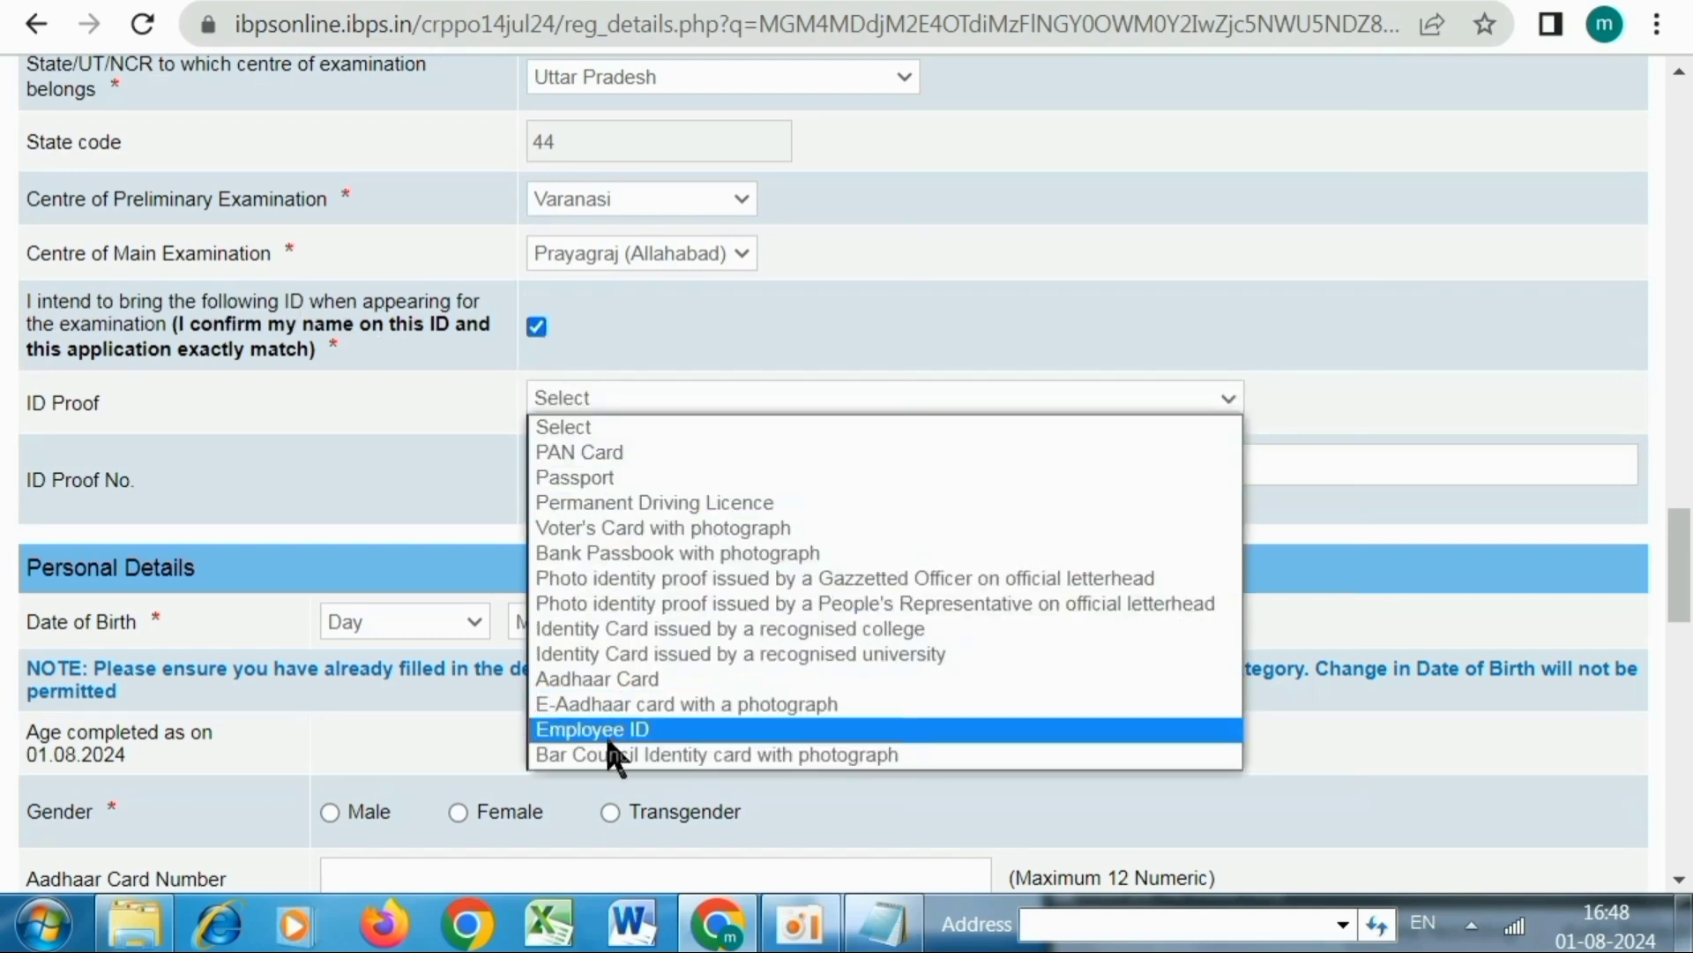
{"action": "left_click", "coordinate": [584, 526]}
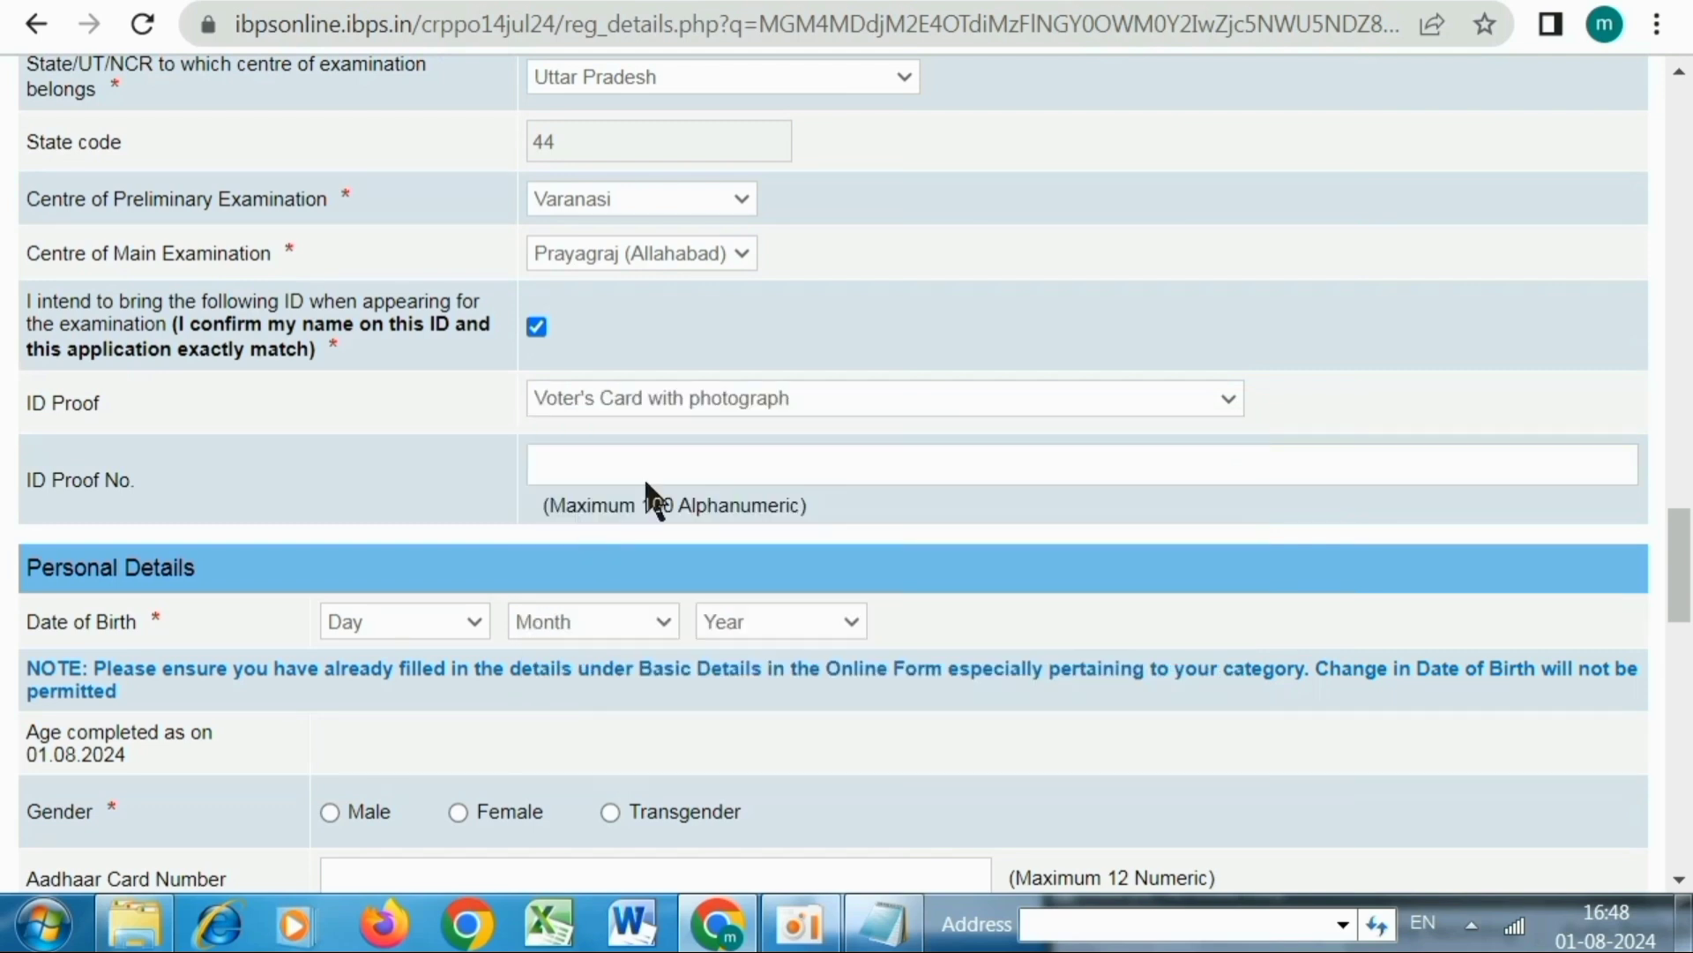
{"action": "left_click", "coordinate": [575, 457]}
{"action": "scroll", "coordinate": [593, 454], "scroll_direction": "down", "scroll_amount": 5}
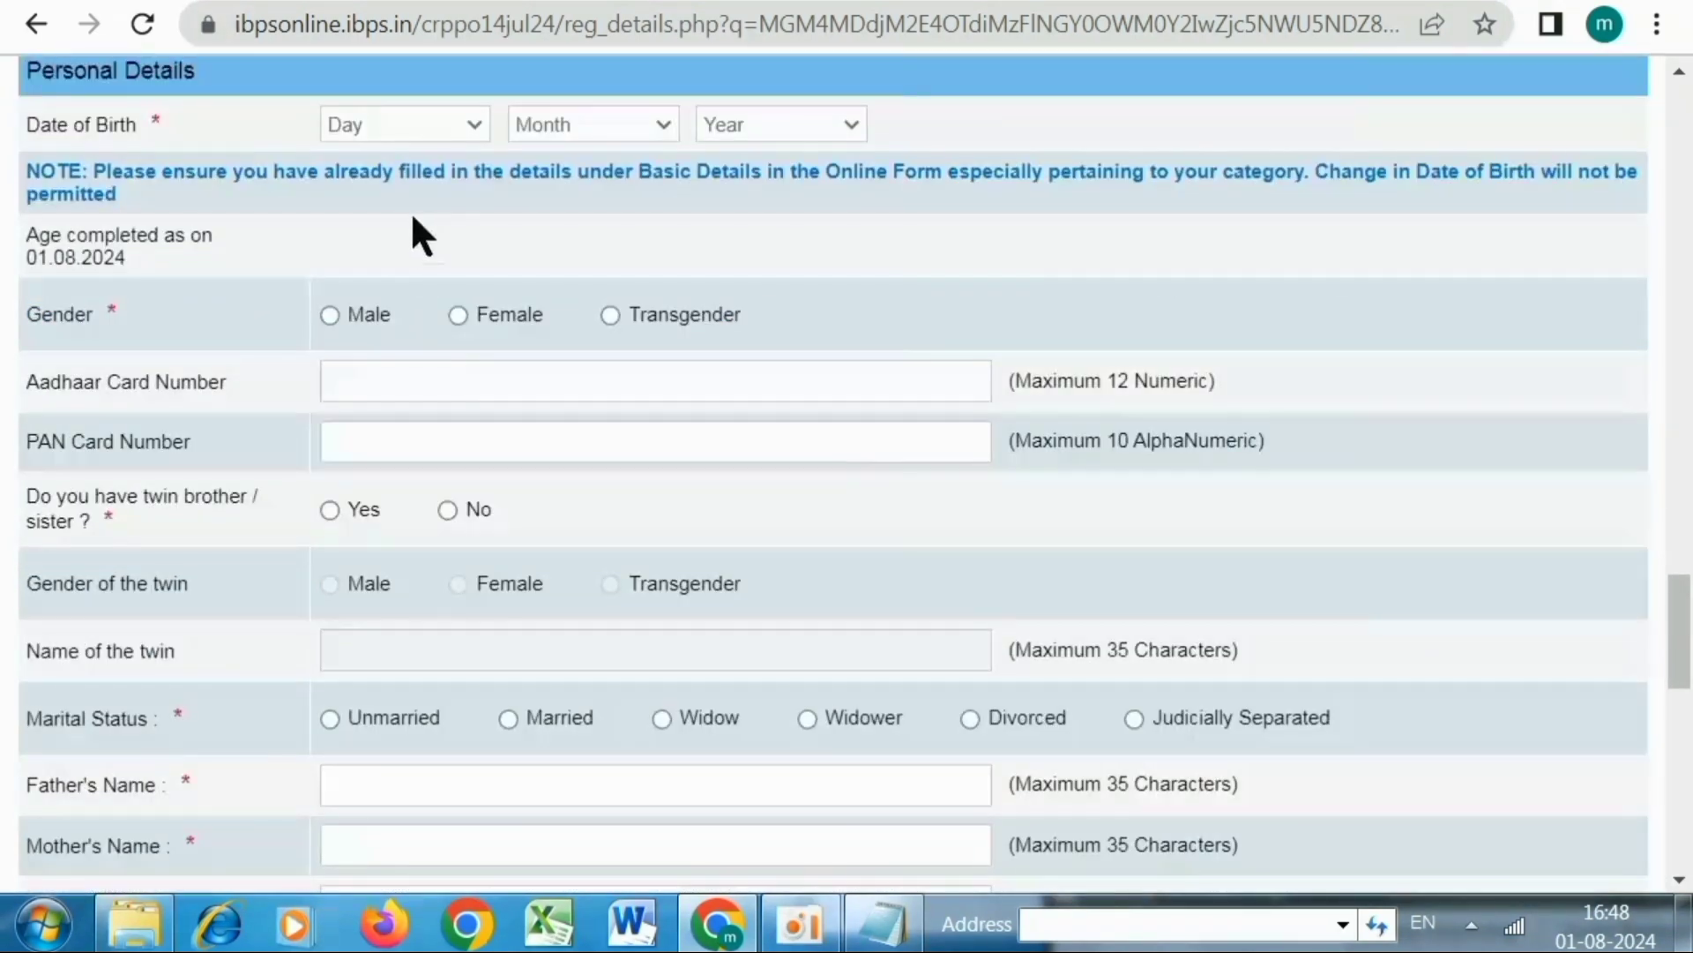
{"action": "left_click", "coordinate": [385, 124]}
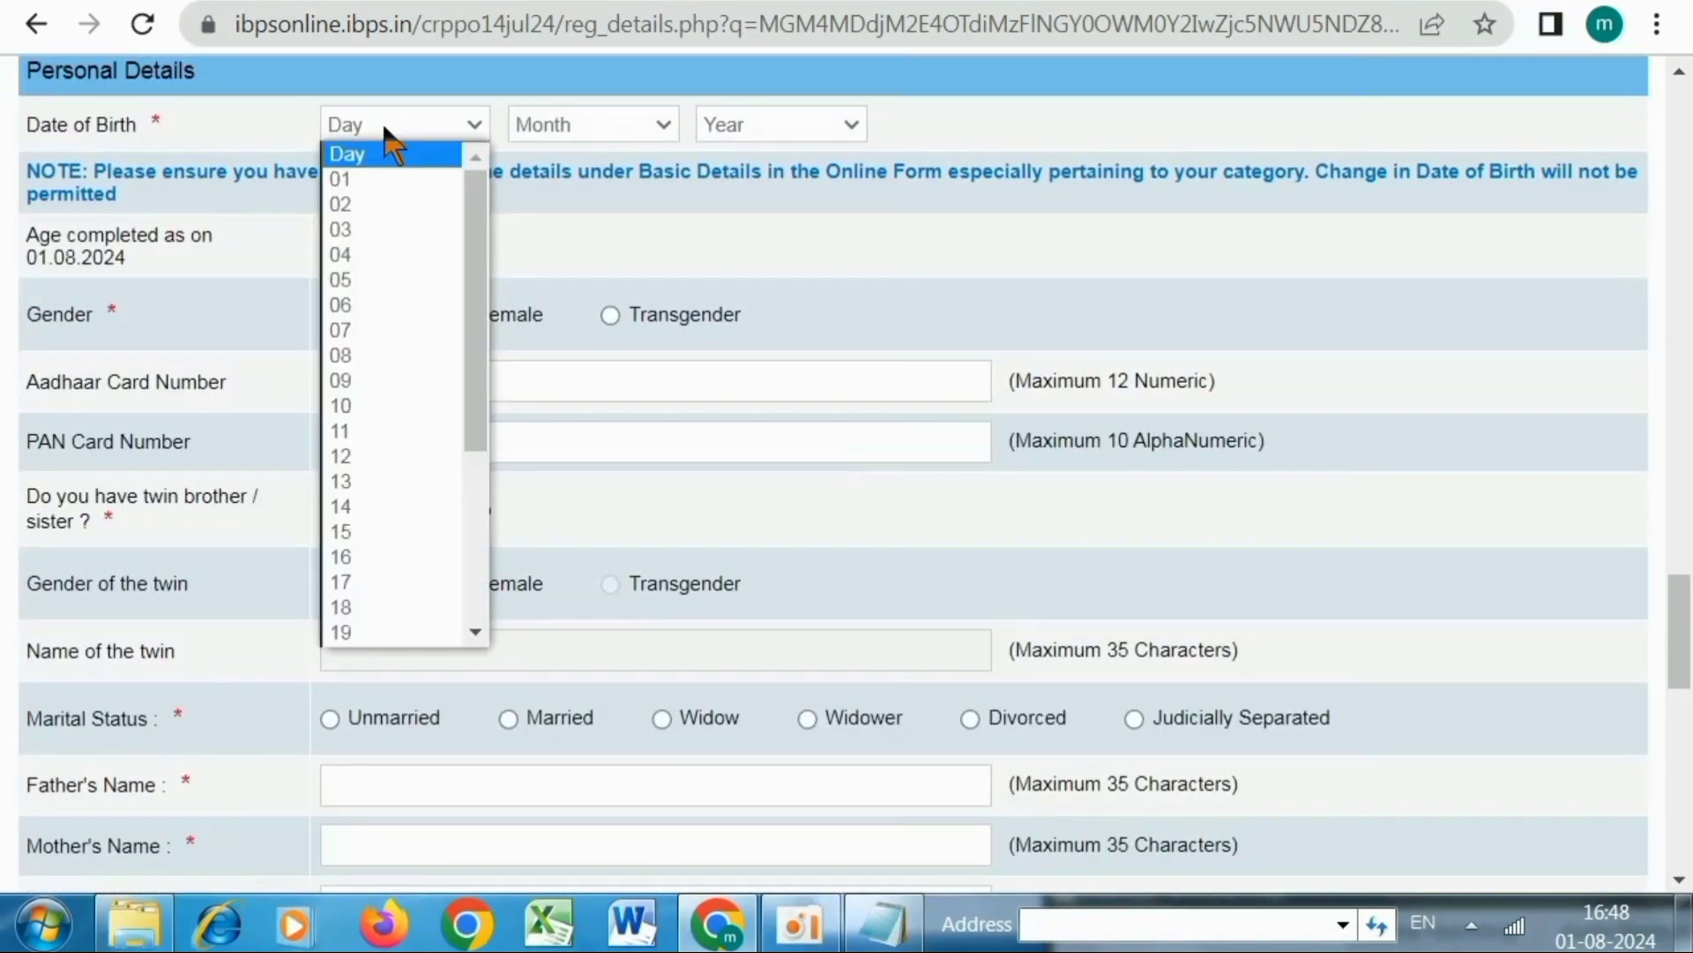
{"action": "left_click", "coordinate": [363, 557]}
{"action": "left_click", "coordinate": [565, 124]}
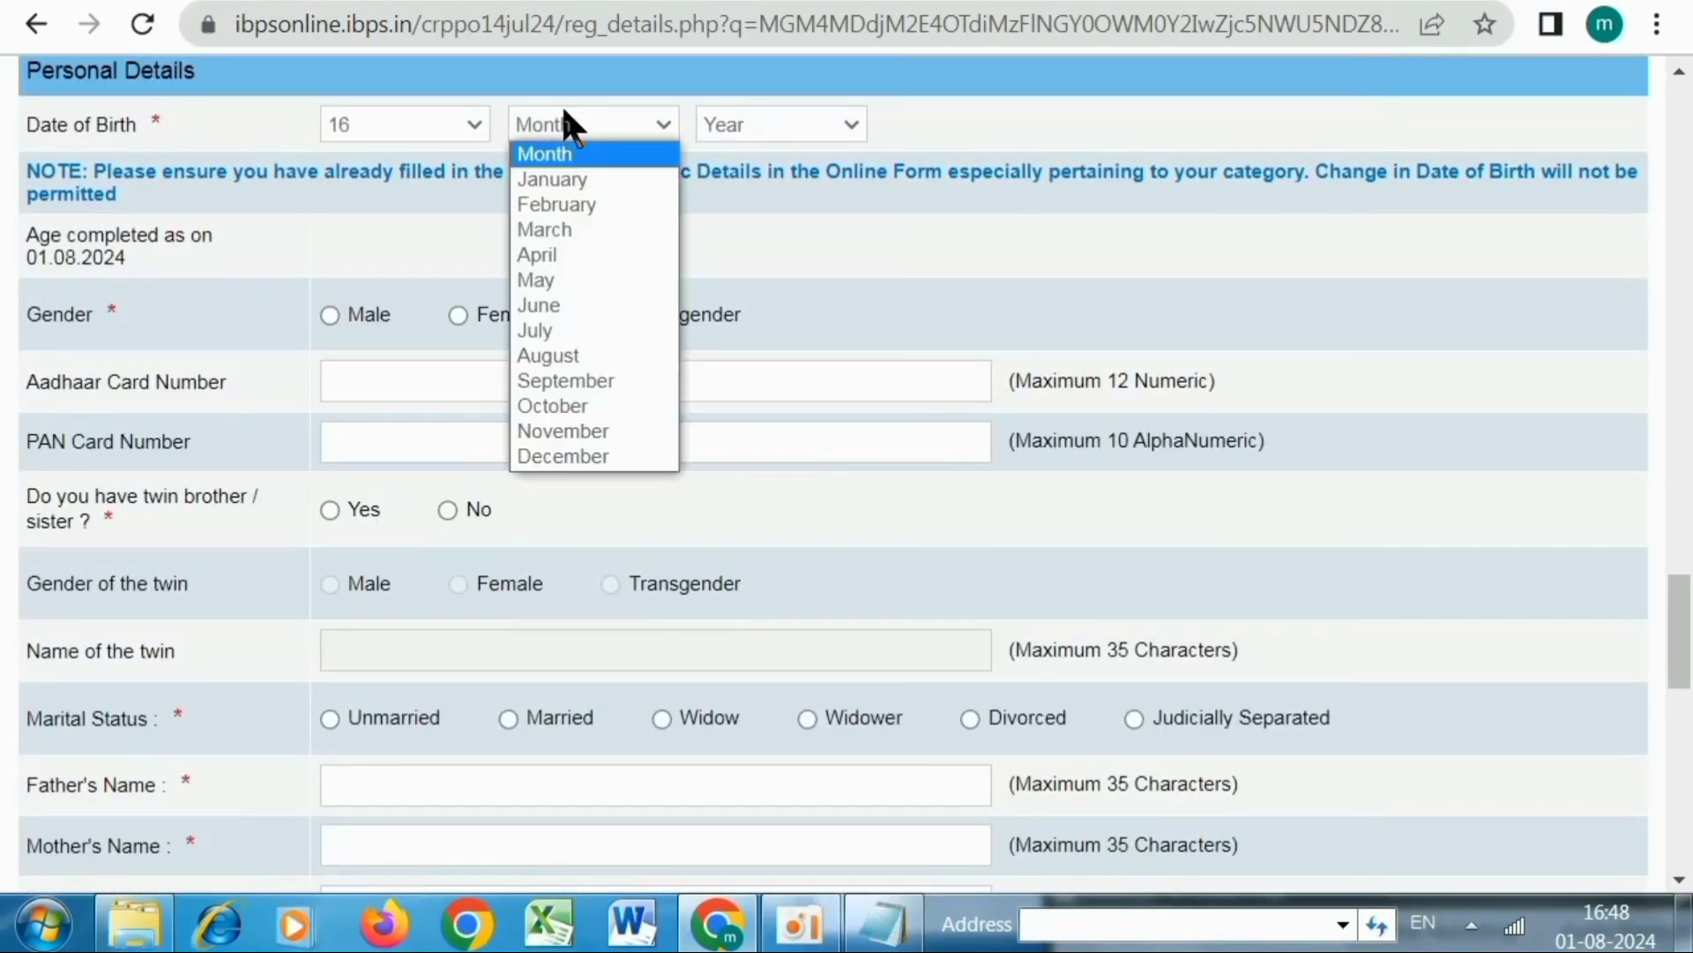
{"action": "left_click", "coordinate": [564, 177]}
{"action": "left_click", "coordinate": [722, 124]}
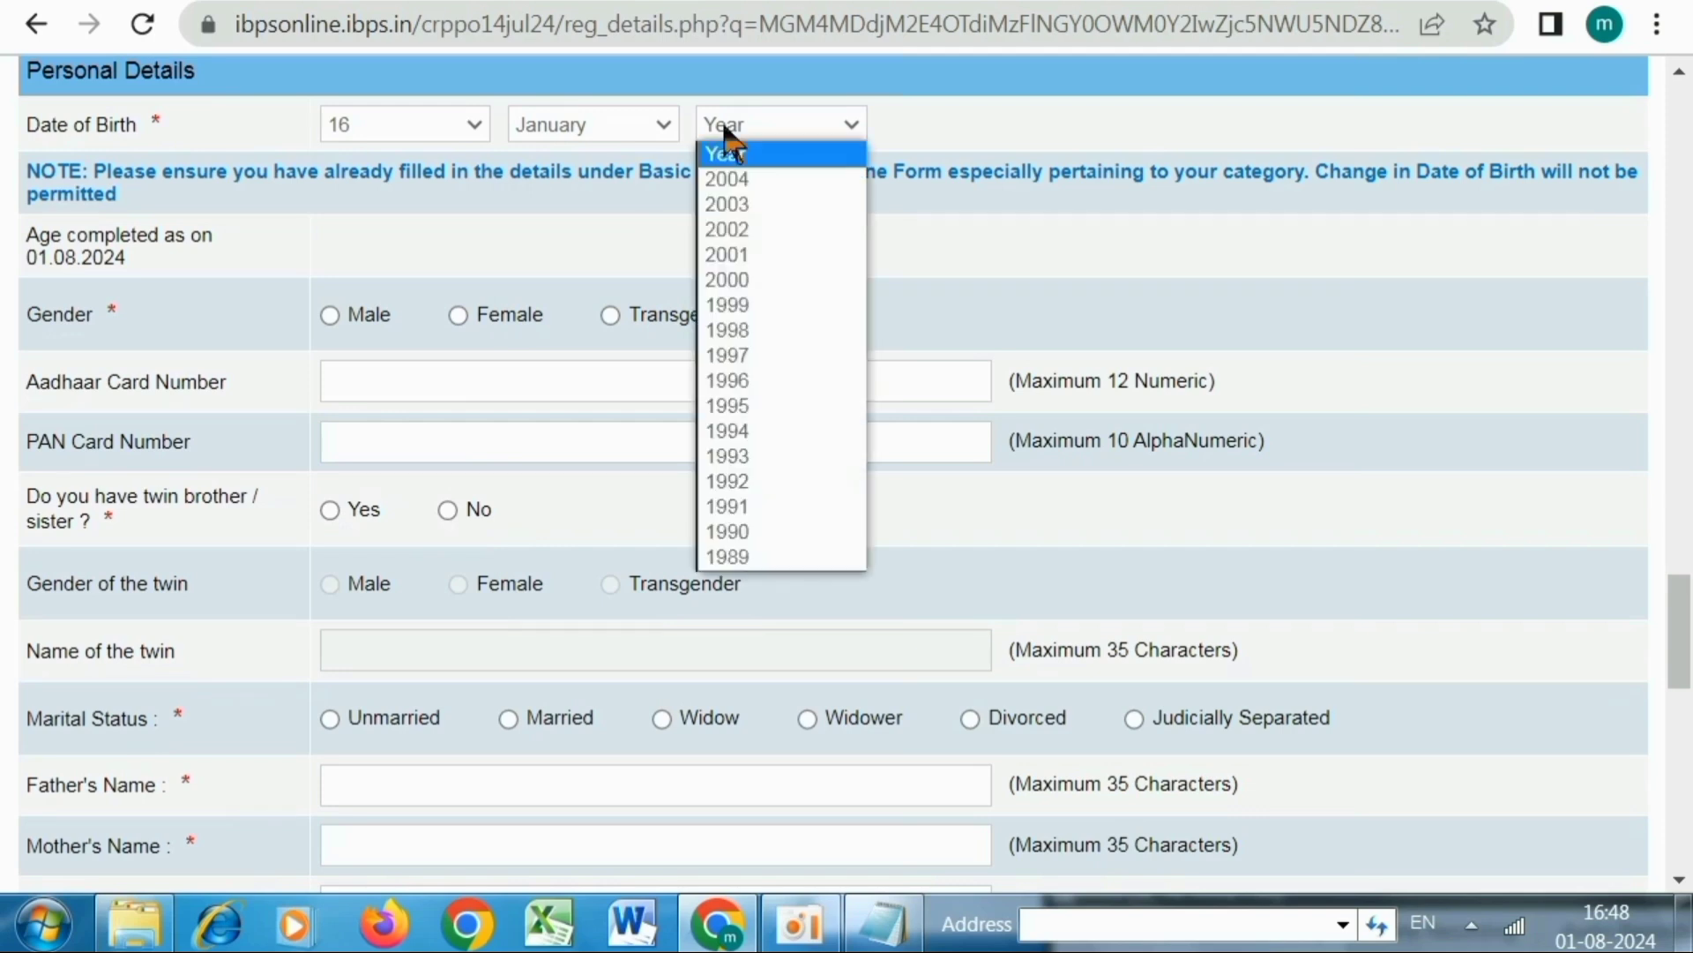
{"action": "left_click", "coordinate": [744, 430]}
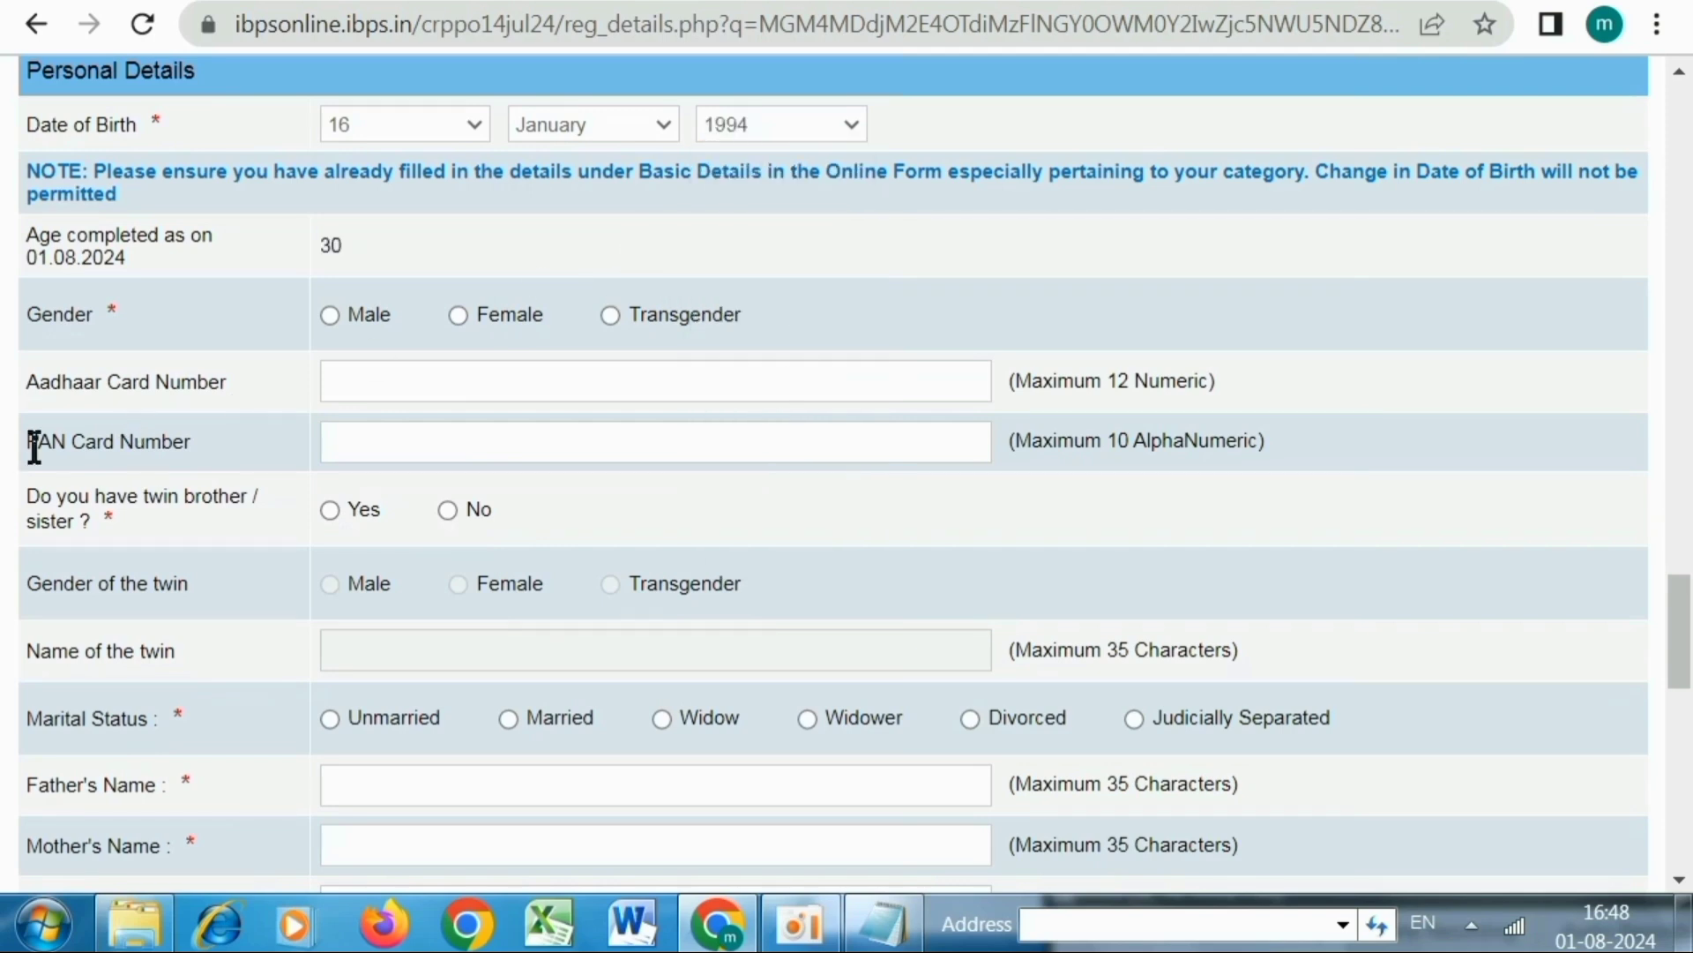
{"action": "left_click", "coordinate": [331, 315]}
{"action": "left_click", "coordinate": [362, 379]}
{"action": "left_click", "coordinate": [387, 445]}
Answer No for twin, choose Unmarried, and fill in the father's and mother's names
{"action": "left_click", "coordinate": [447, 510]}
{"action": "scroll", "coordinate": [448, 510], "scroll_direction": "down", "scroll_amount": 2}
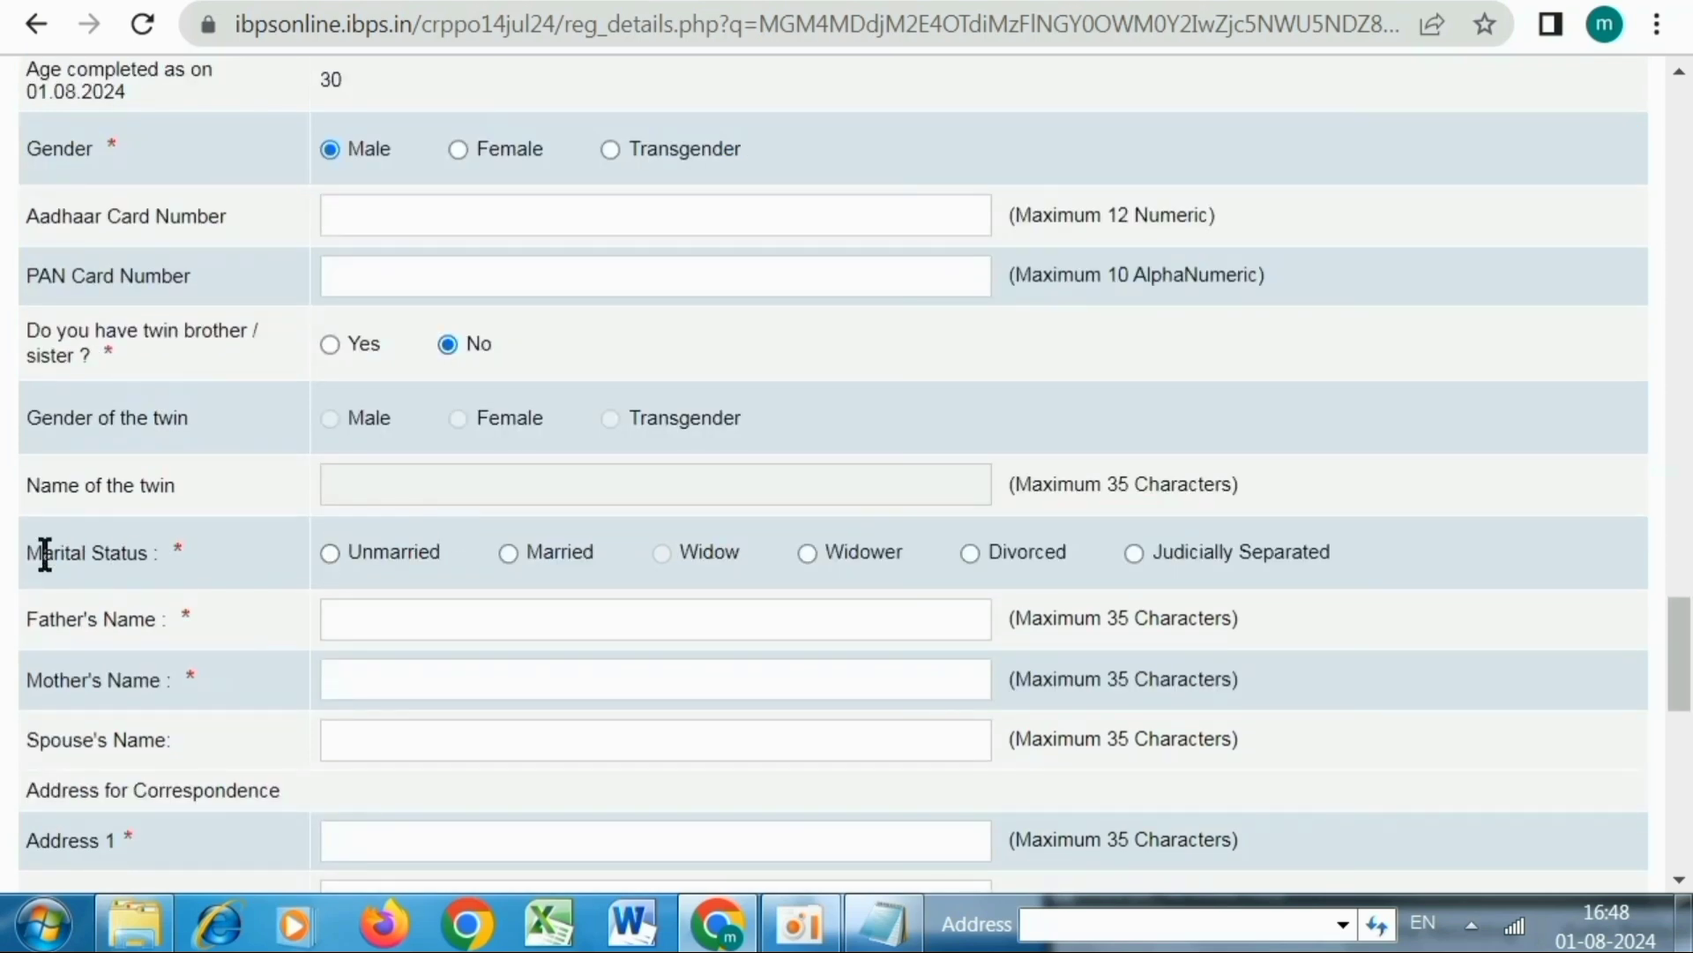
{"action": "left_click", "coordinate": [330, 553]}
{"action": "scroll", "coordinate": [344, 556], "scroll_direction": "down", "scroll_amount": 2}
{"action": "left_click", "coordinate": [388, 453]}
{"action": "type", "text": "DEMO SI"}
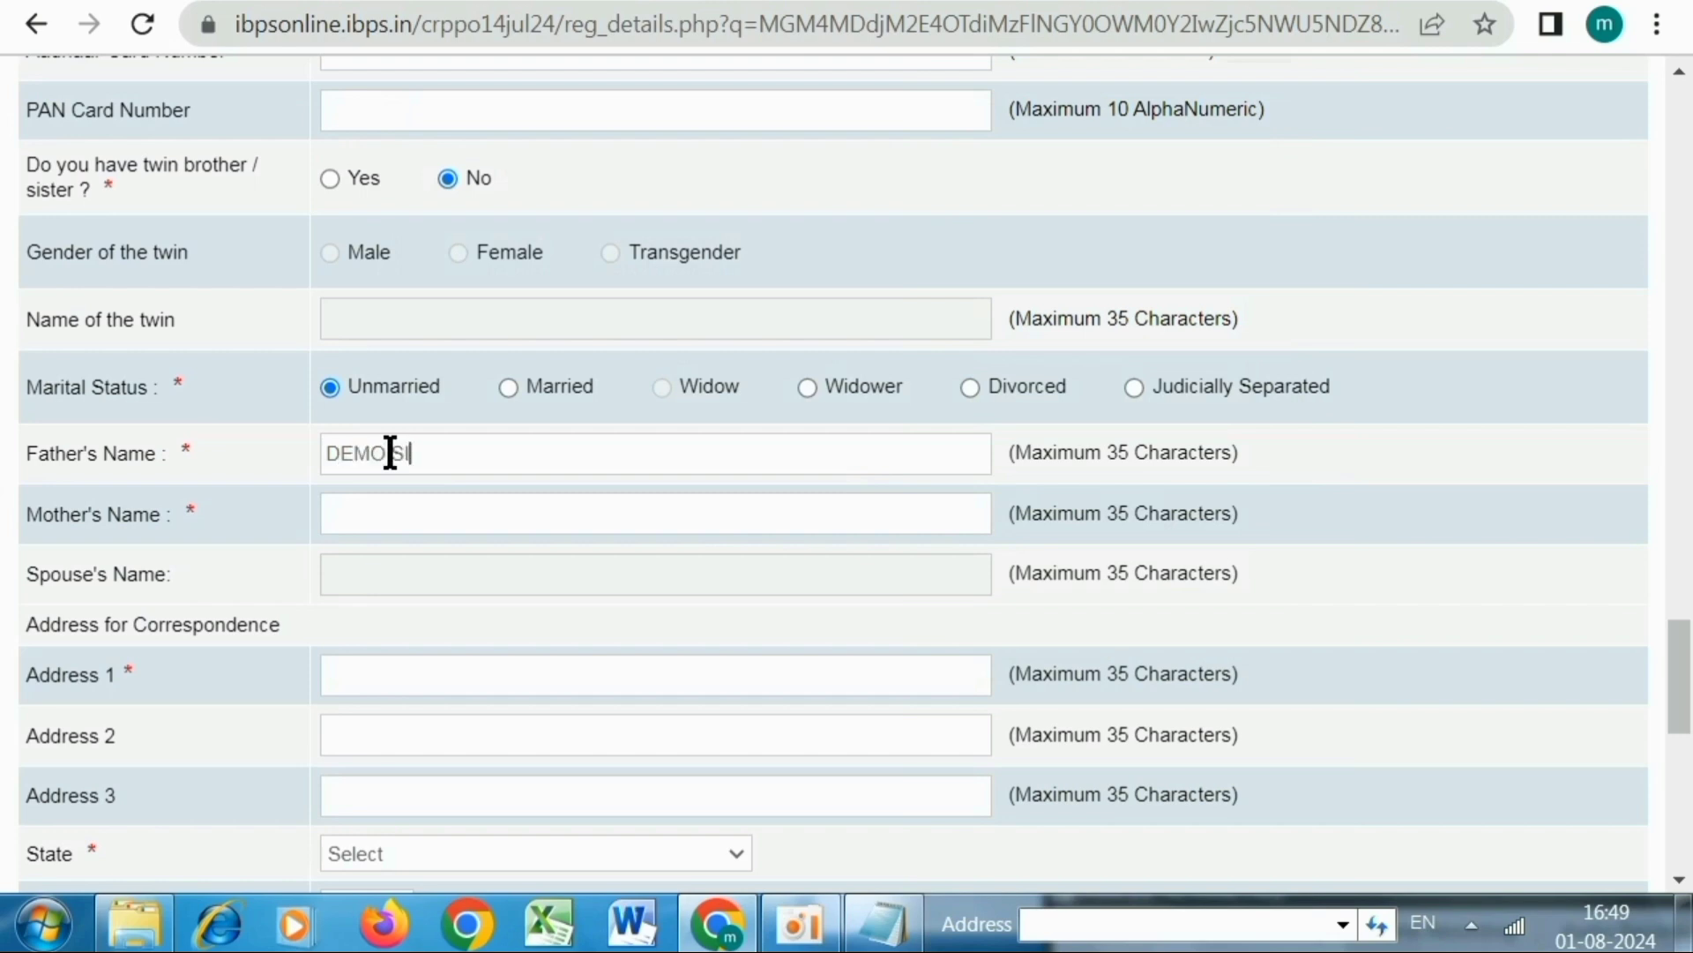
{"action": "type", "text": "NGH"}
{"action": "left_click", "coordinate": [358, 504]}
{"action": "type", "text": "DEMO "}
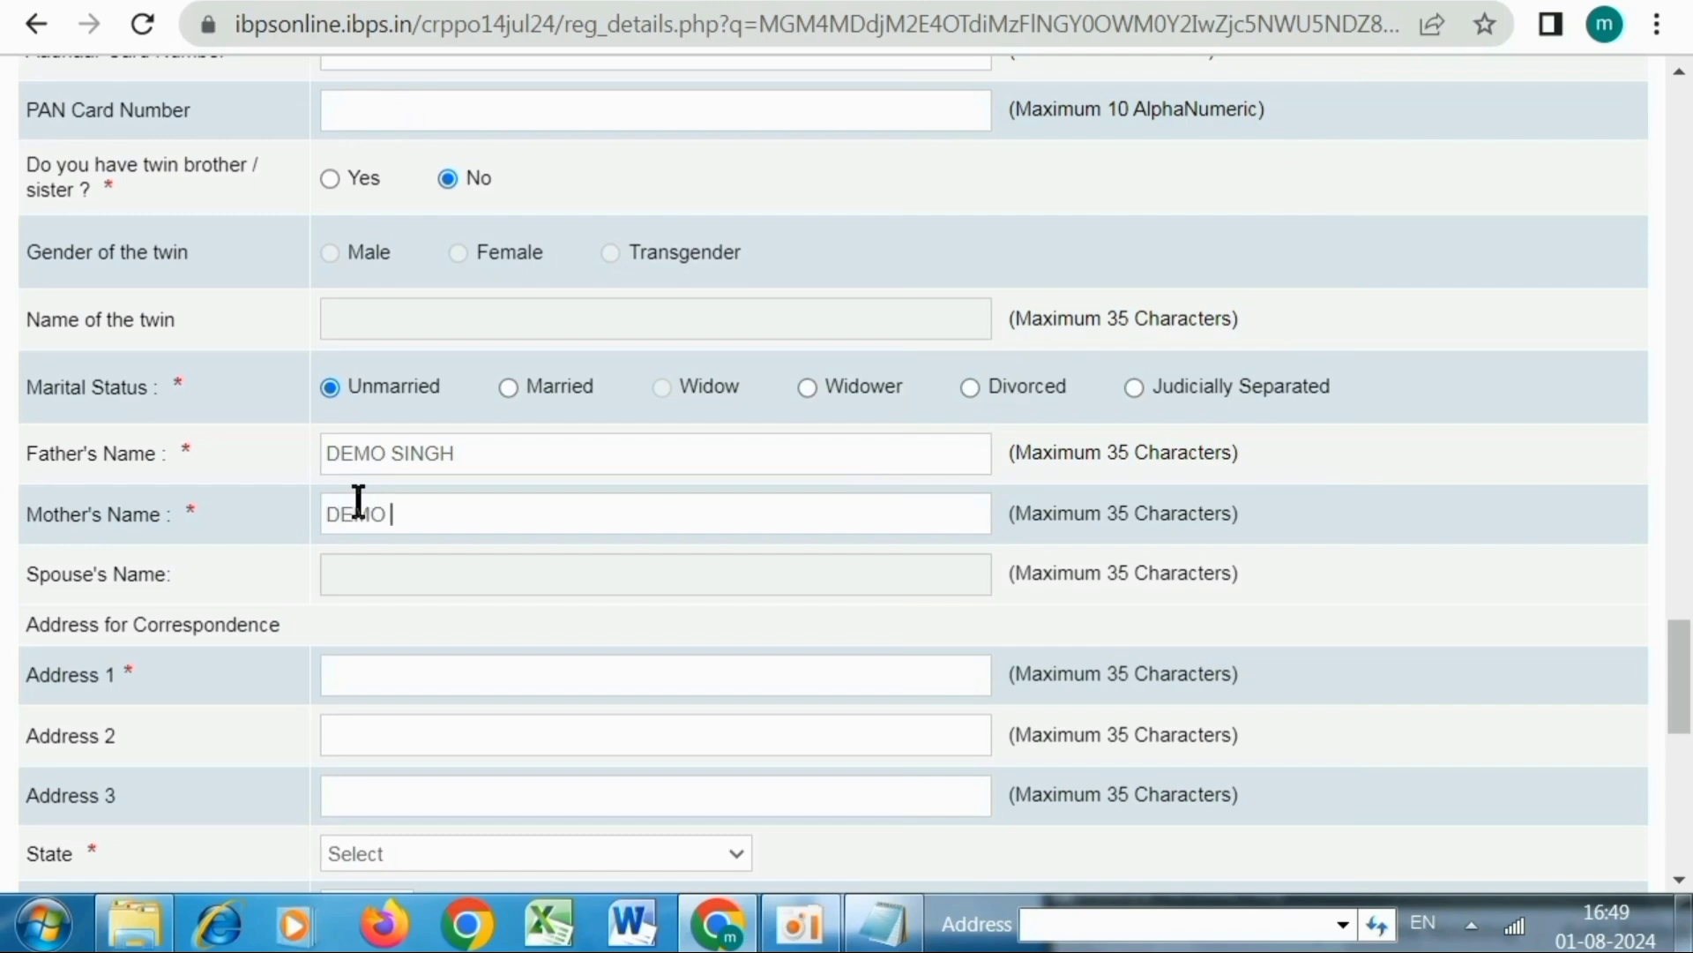
{"action": "type", "text": "DEVI"}
{"action": "scroll", "coordinate": [362, 505], "scroll_direction": "down", "scroll_amount": 2}
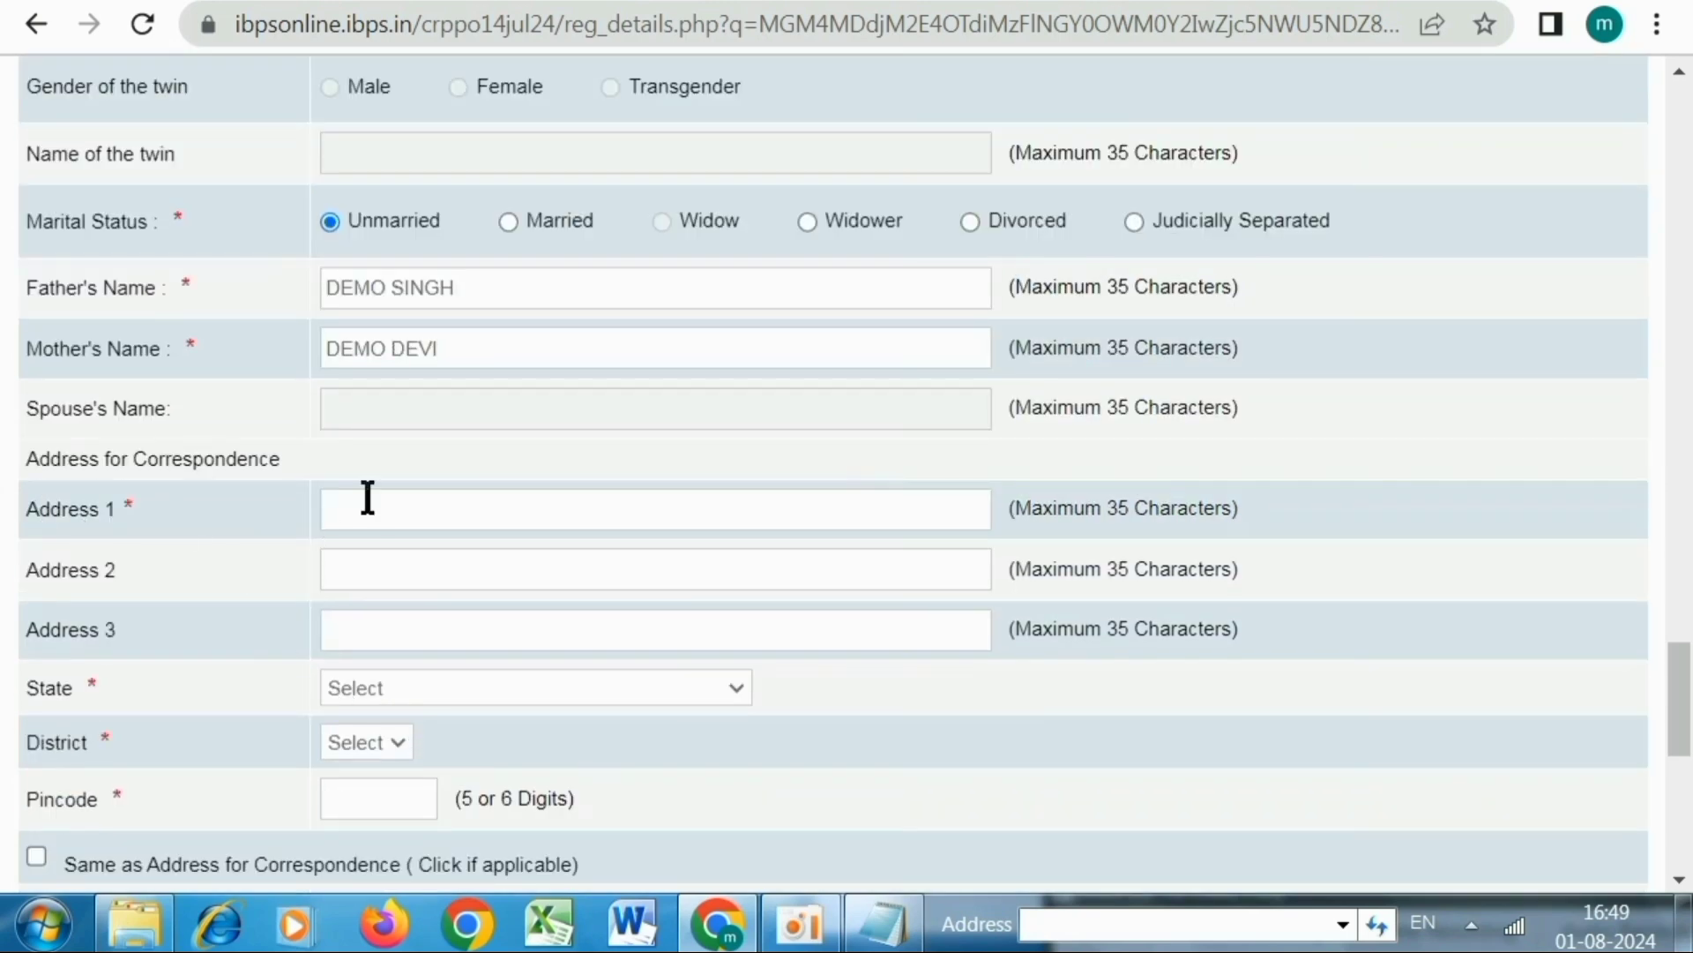
Fill the three correspondence address lines with the applicant's village, post office and city
{"action": "left_click", "coordinate": [369, 498]}
{"action": "type", "text": "VILLAGE SHIVPUR"}
{"action": "key", "text": "Tab"}
{"action": "type", "text": "POST SA"}
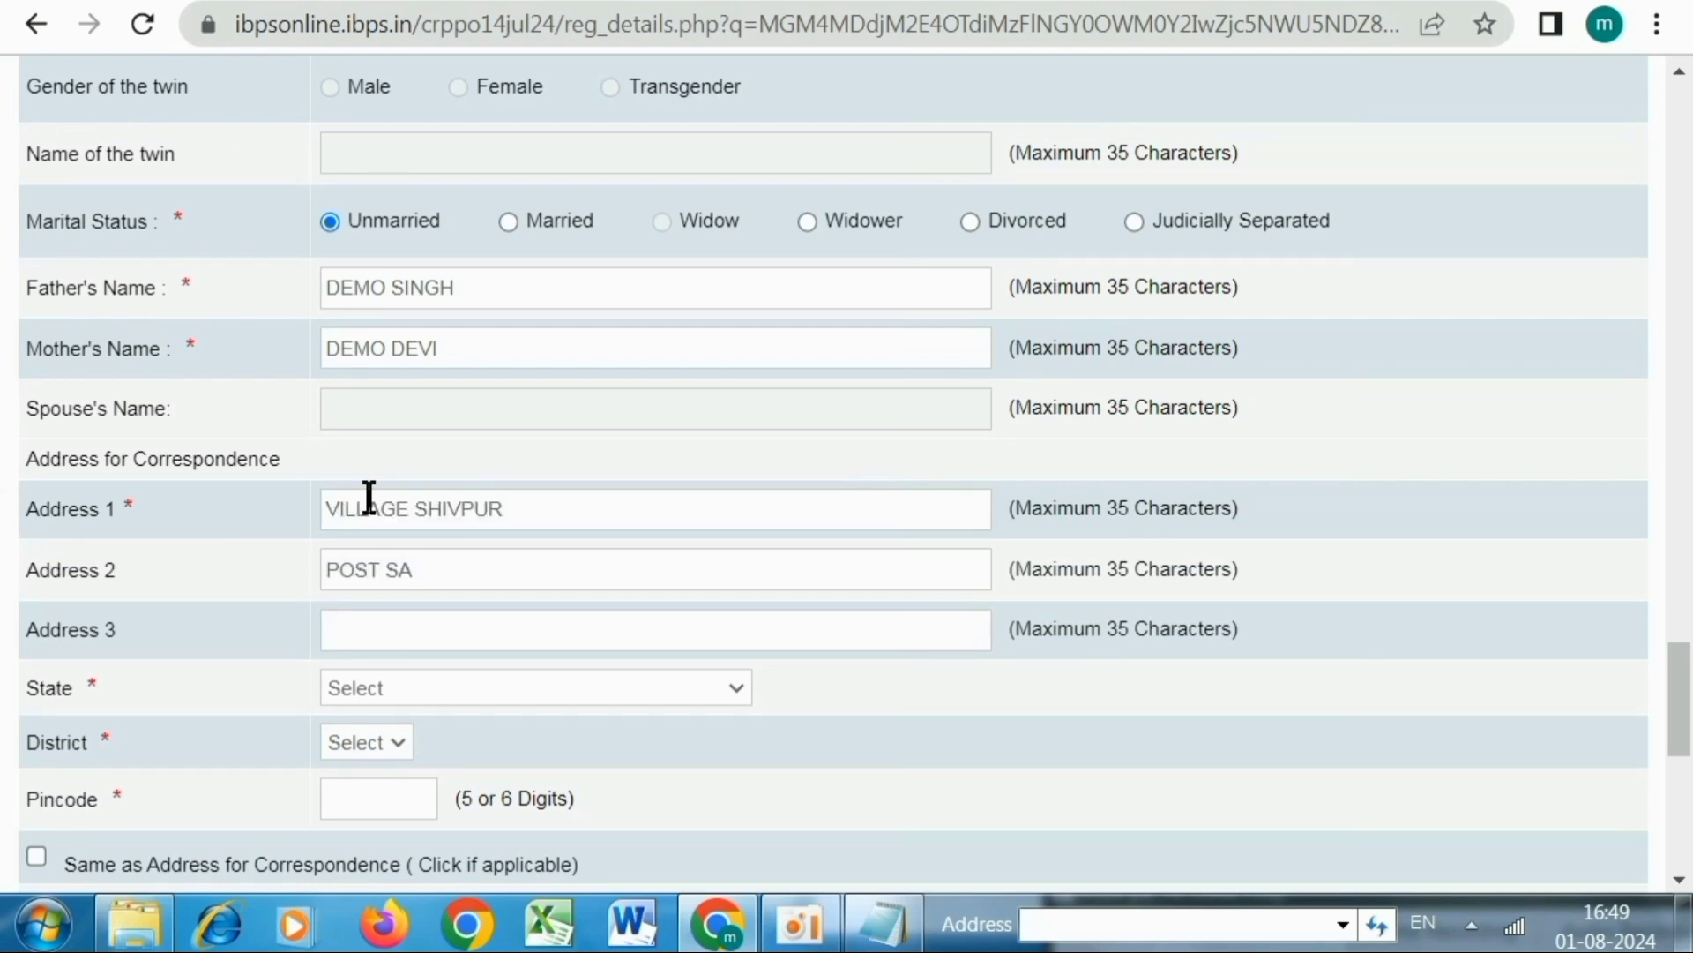
{"action": "key", "text": "BackSpace"}
{"action": "type", "text": "HIVPUR"}
{"action": "key", "text": "Tab"}
{"action": "type", "text": "VR"}
{"action": "key", "text": "BackSpace"}
{"action": "type", "text": "ARANASI"}
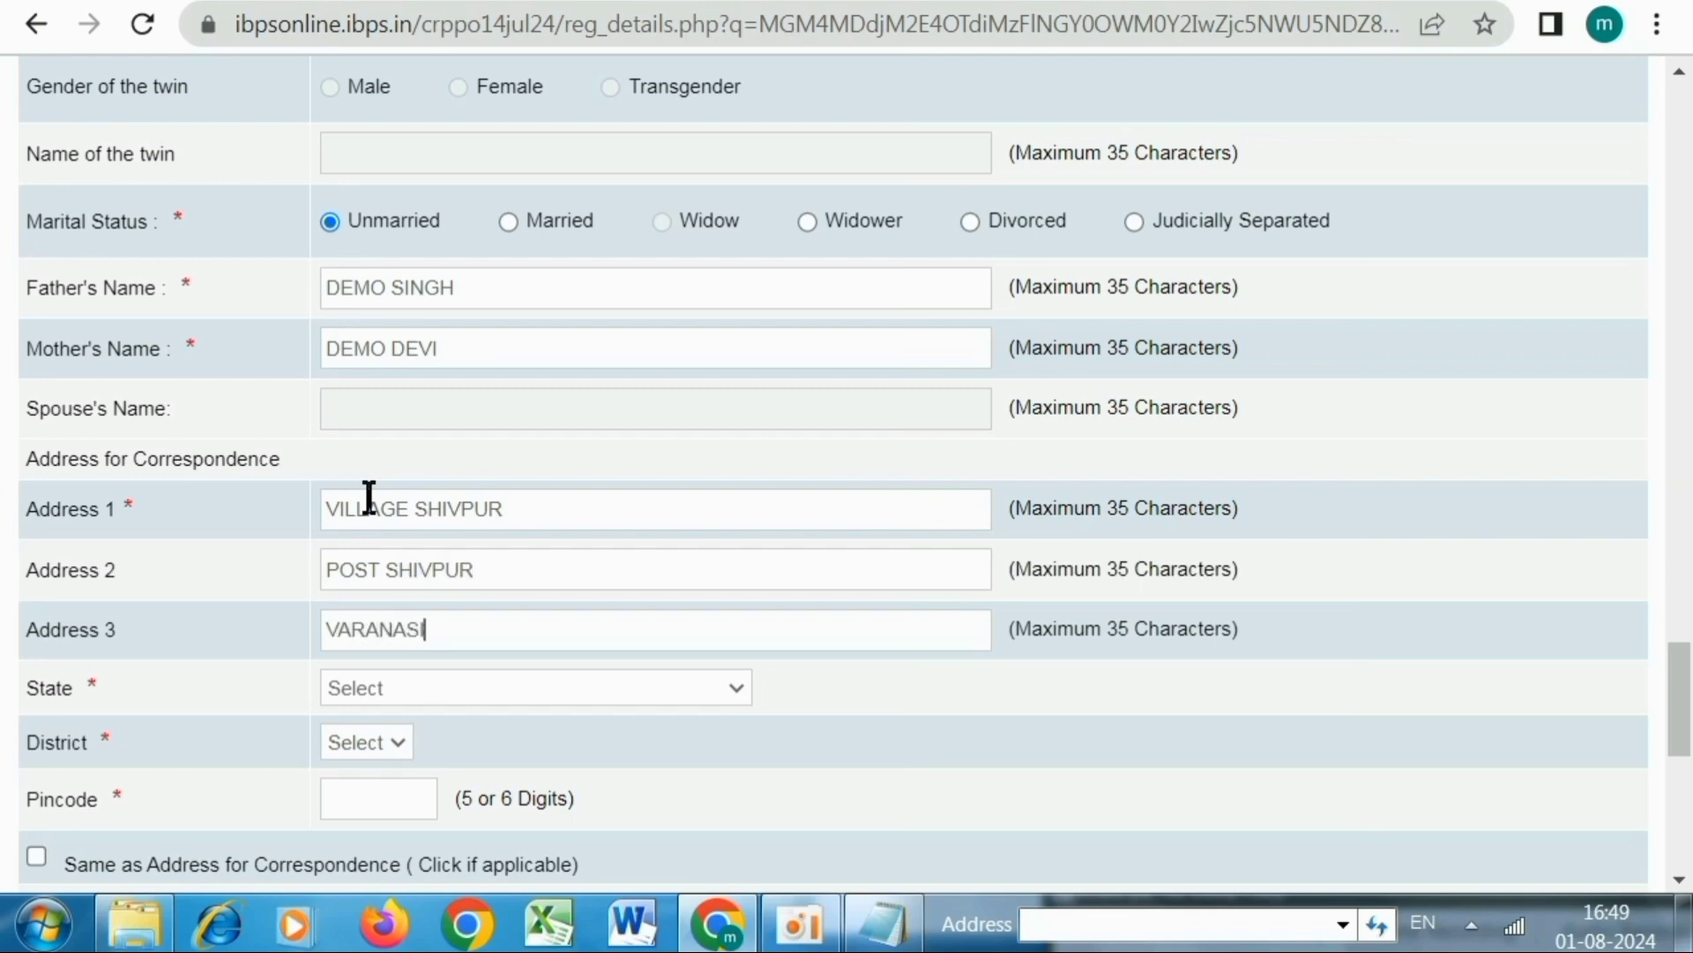
Choose state Uttar Pradesh and district Varanasi, enter the pincode, and copy the address as permanent
{"action": "scroll", "coordinate": [318, 564], "scroll_direction": "down", "scroll_amount": 4}
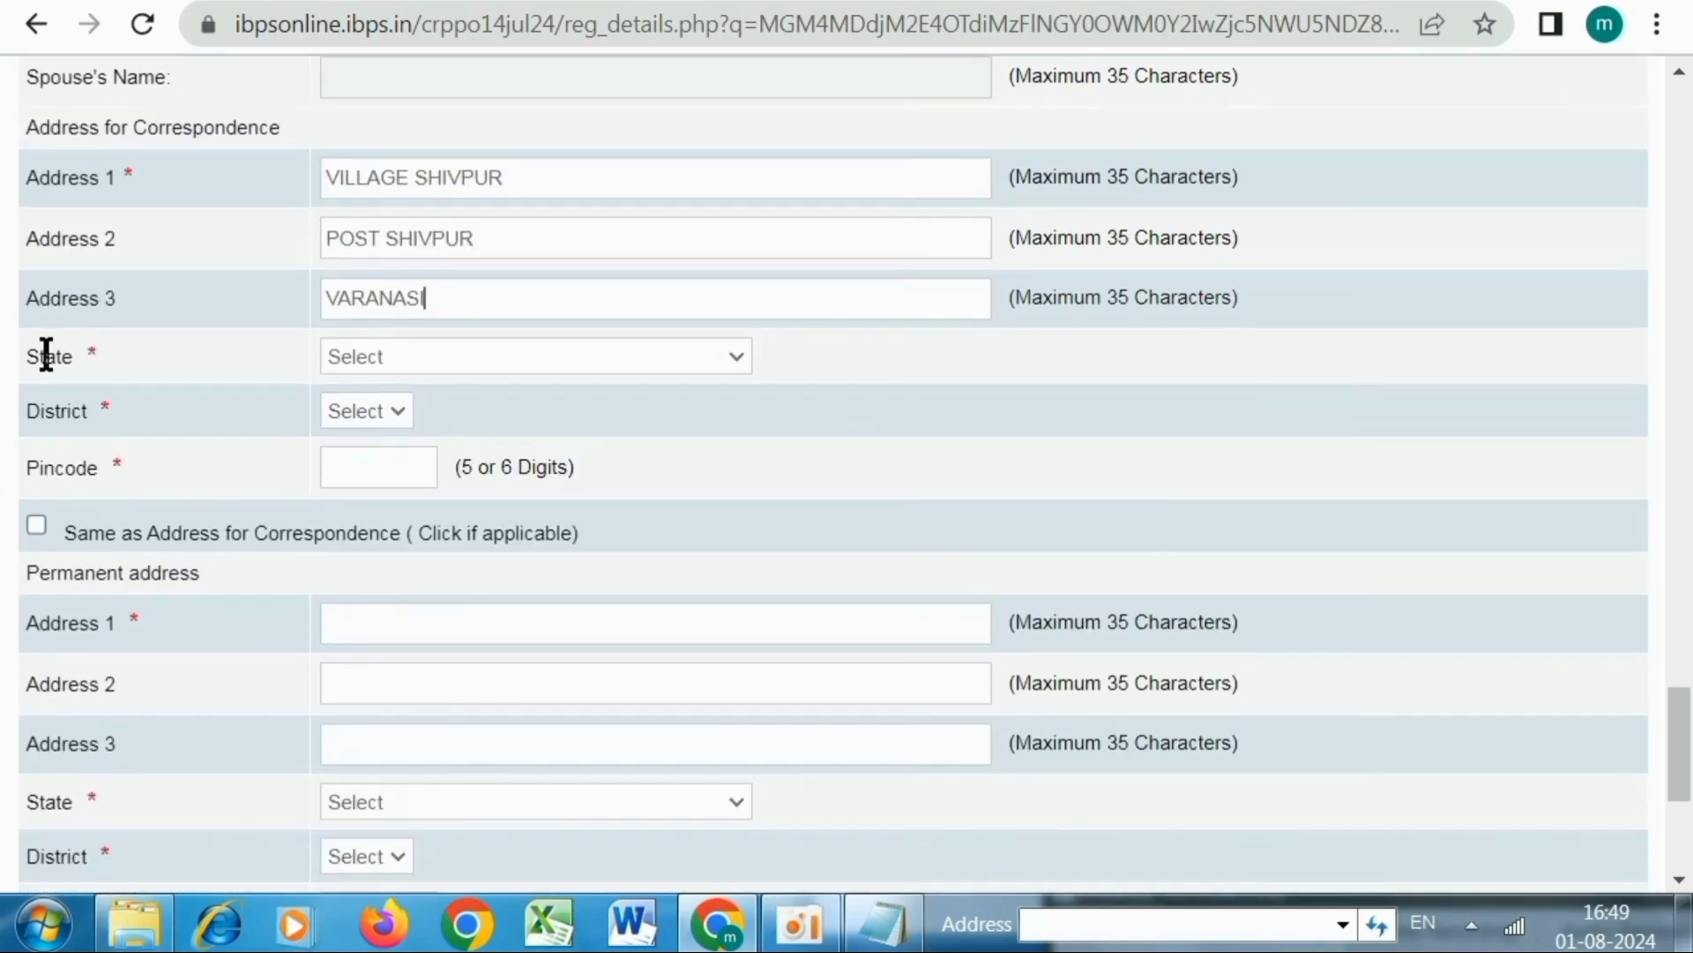
{"action": "left_click", "coordinate": [461, 357]}
{"action": "scroll", "coordinate": [494, 476], "scroll_direction": "down", "scroll_amount": 6}
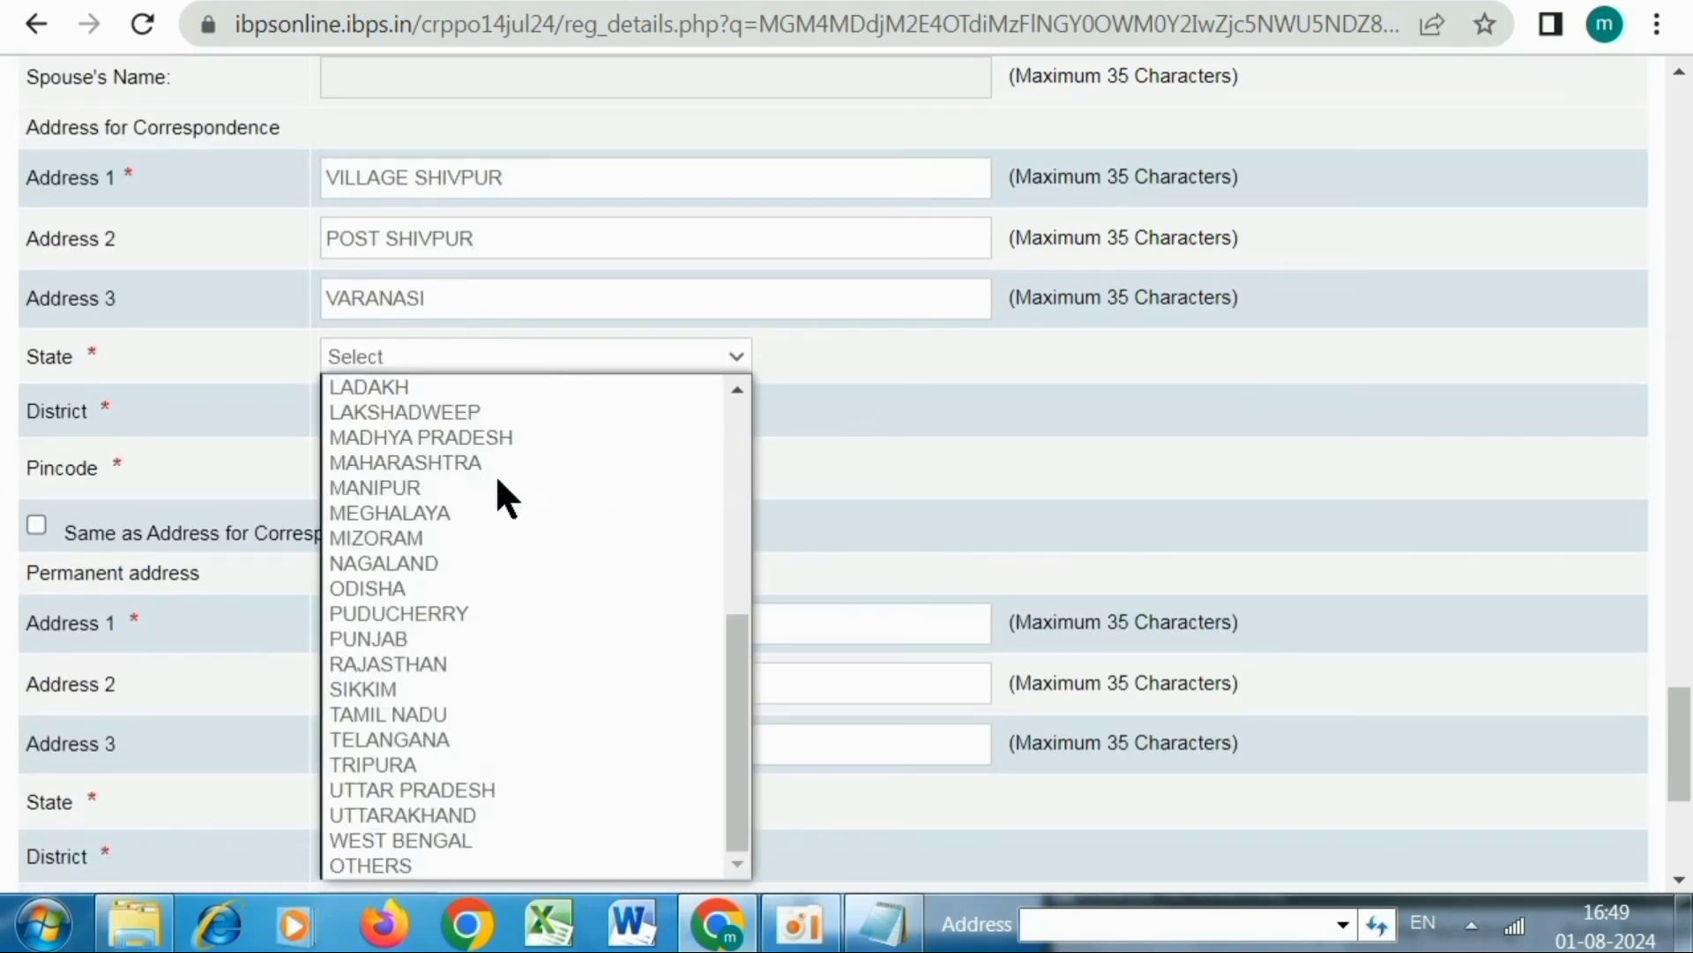
{"action": "left_click", "coordinate": [447, 790]}
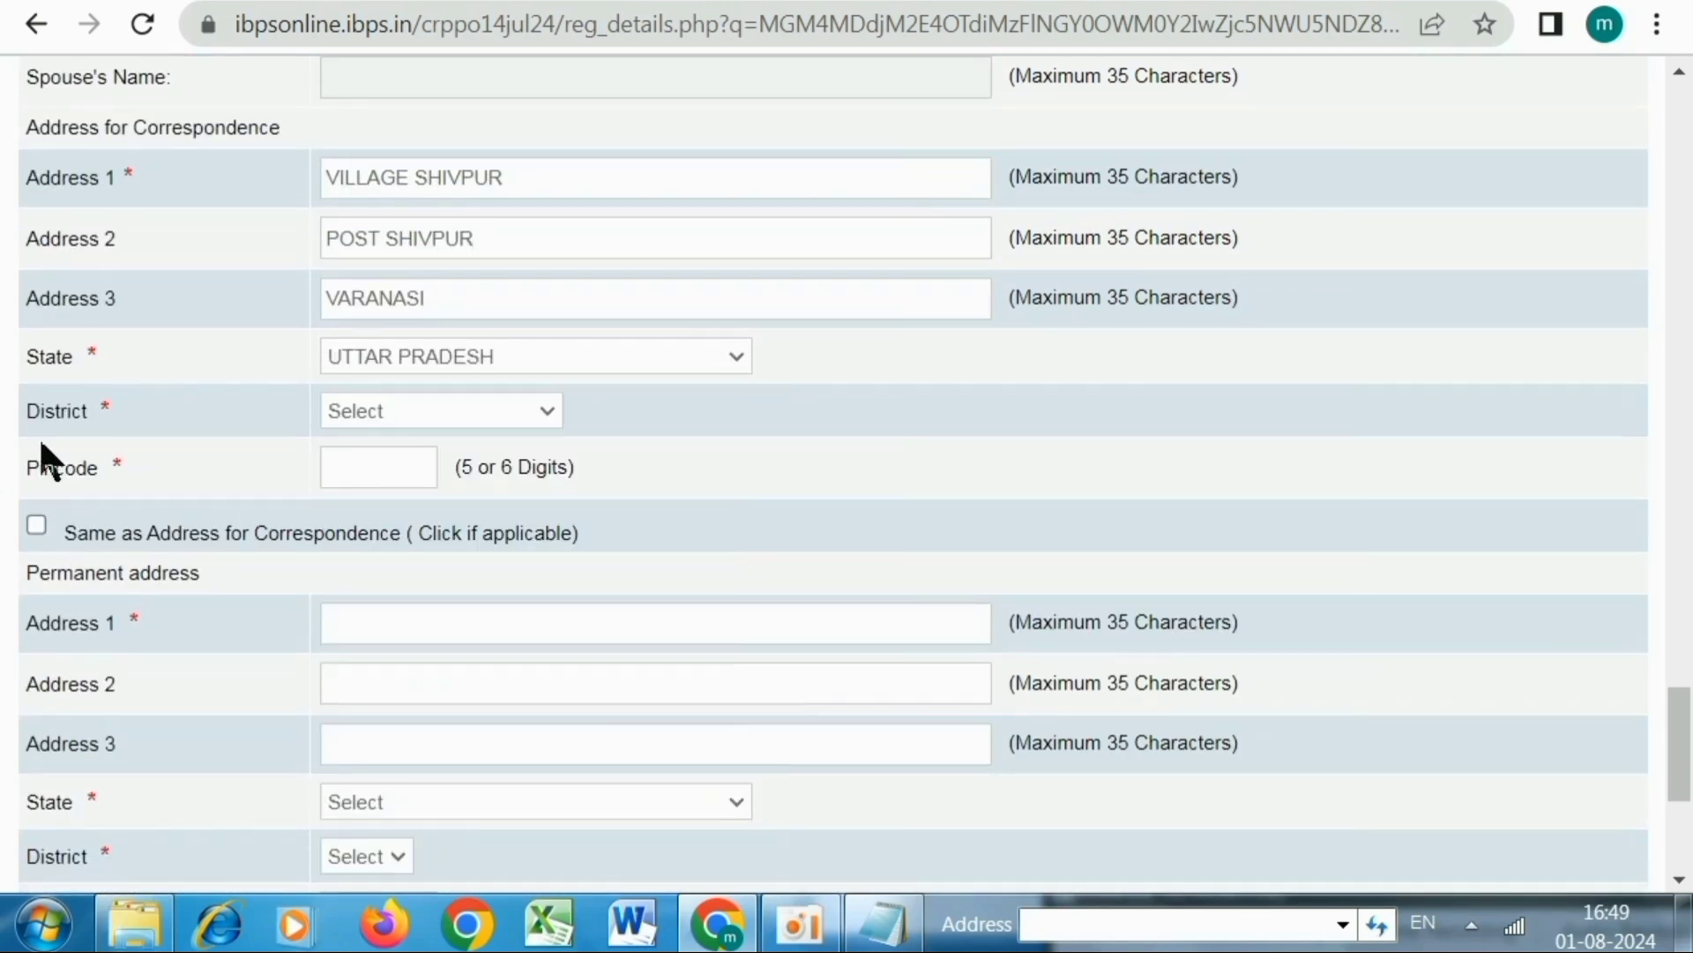
{"action": "left_click", "coordinate": [381, 404]}
{"action": "scroll", "coordinate": [408, 597], "scroll_direction": "down", "scroll_amount": 15}
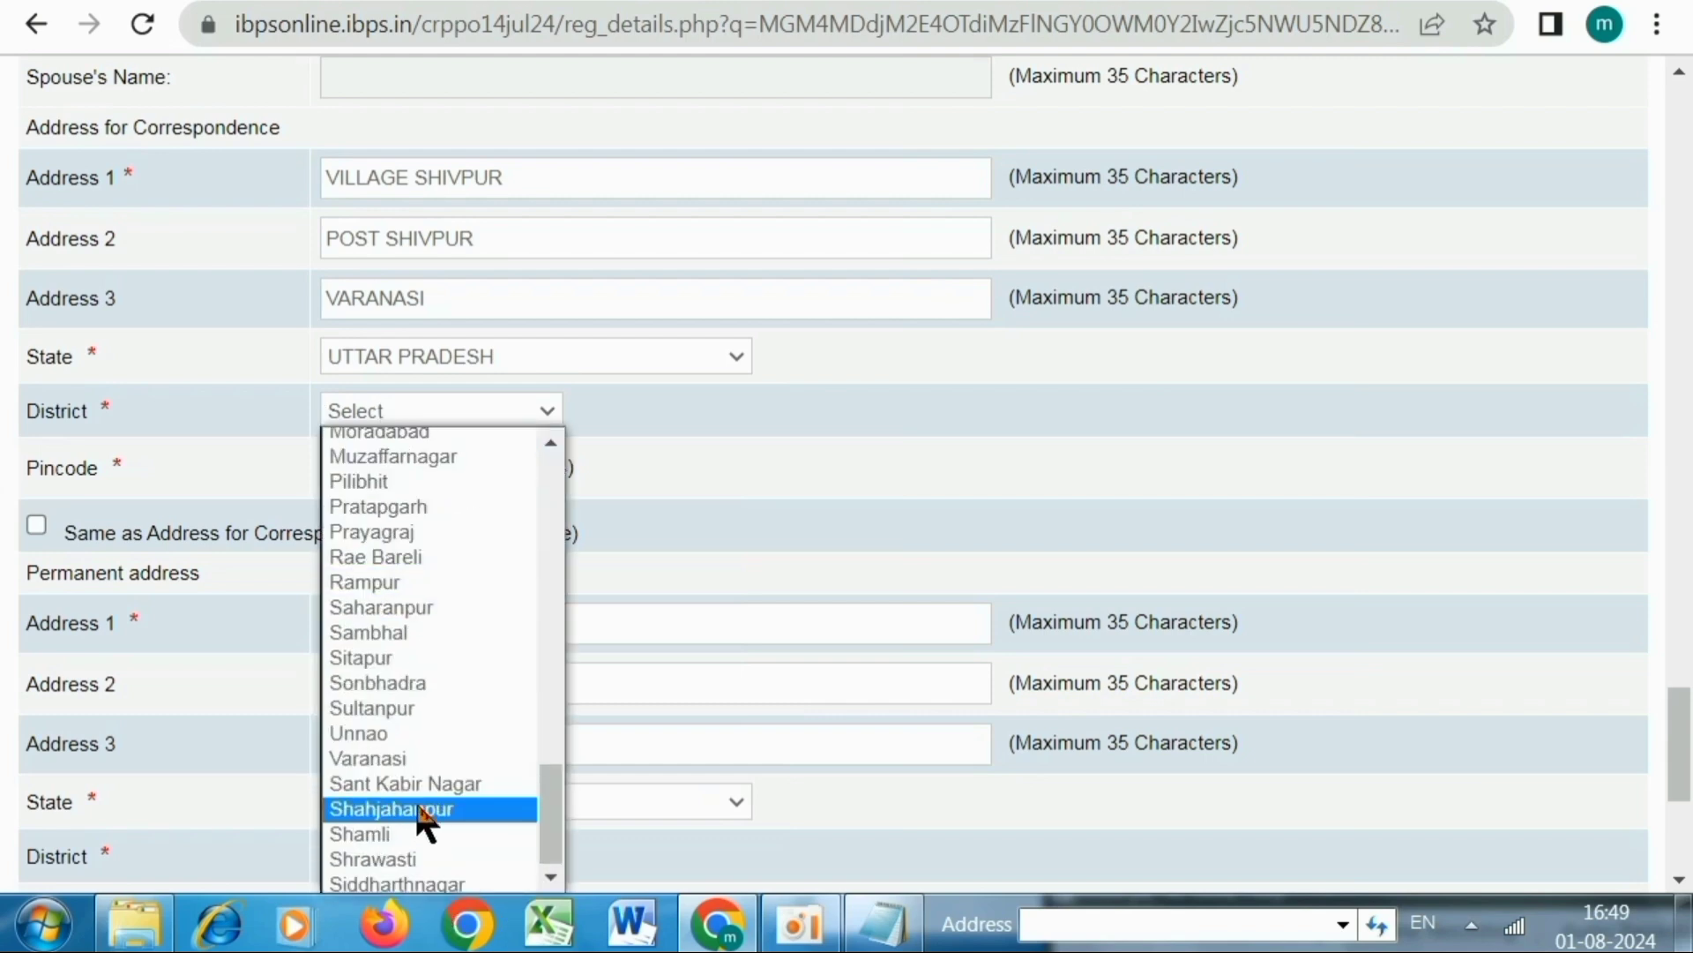
{"action": "scroll", "coordinate": [426, 816], "scroll_direction": "up", "scroll_amount": 15}
{"action": "scroll", "coordinate": [414, 794], "scroll_direction": "down", "scroll_amount": 15}
{"action": "left_click", "coordinate": [369, 749]}
{"action": "left_click", "coordinate": [351, 467]}
{"action": "type", "text": "22"}
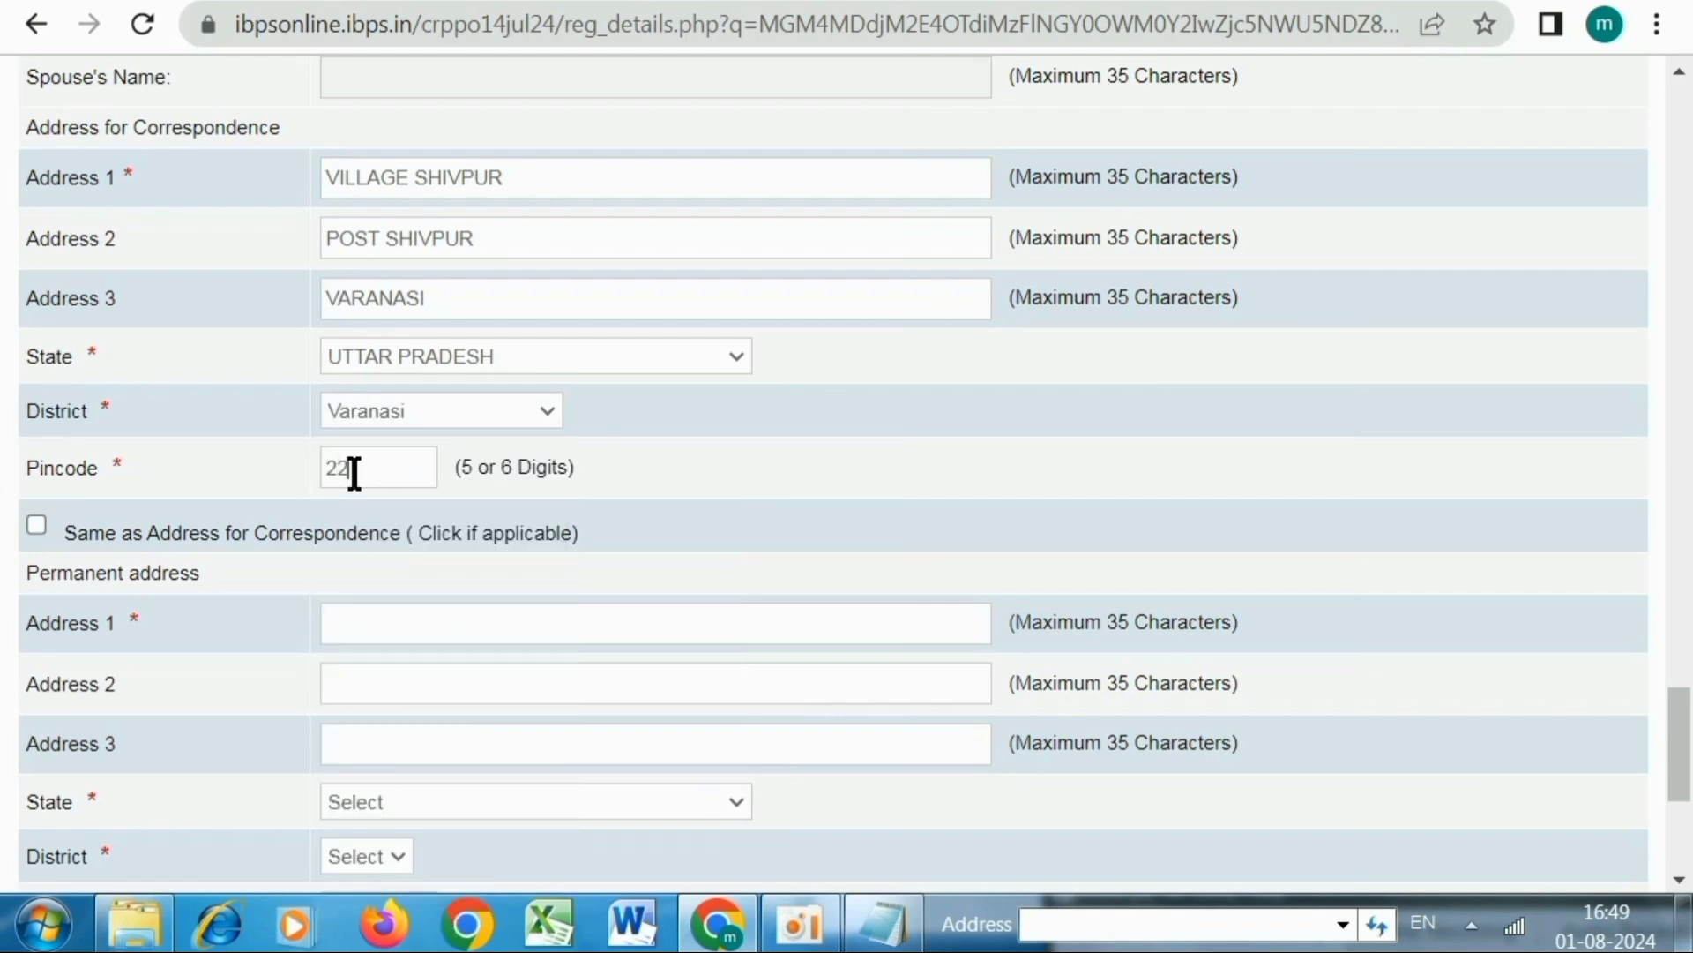
{"action": "type", "text": "1003"}
{"action": "left_click", "coordinate": [37, 525]}
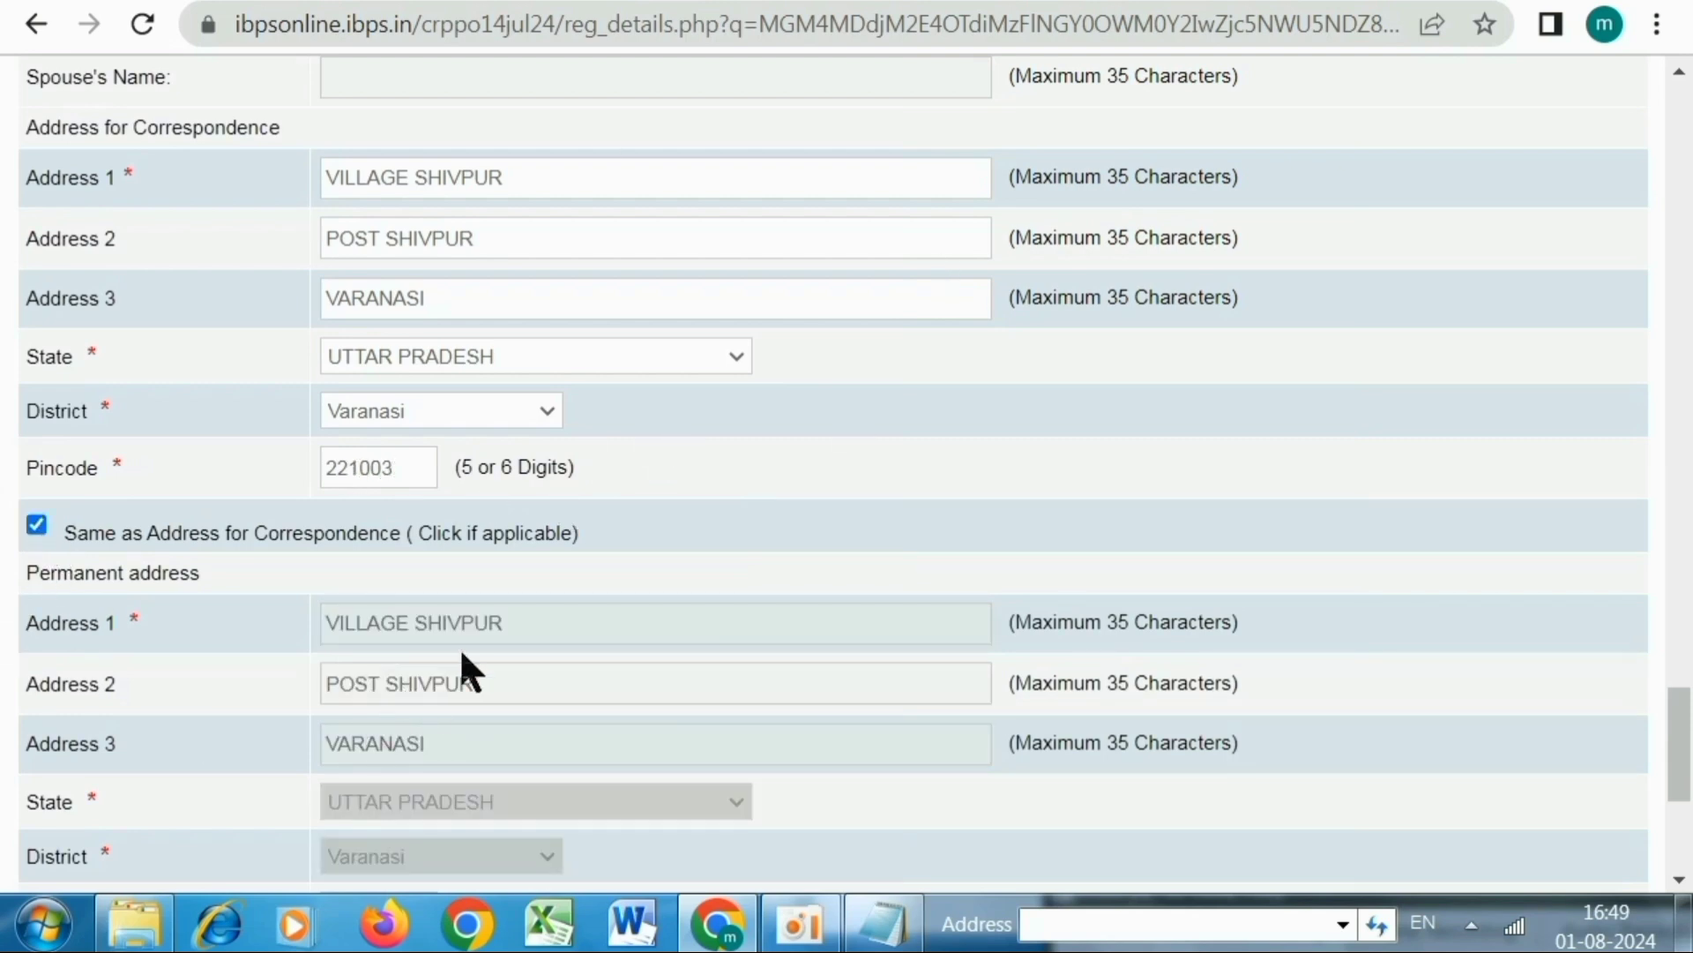
{"action": "scroll", "coordinate": [464, 673], "scroll_direction": "down", "scroll_amount": 5}
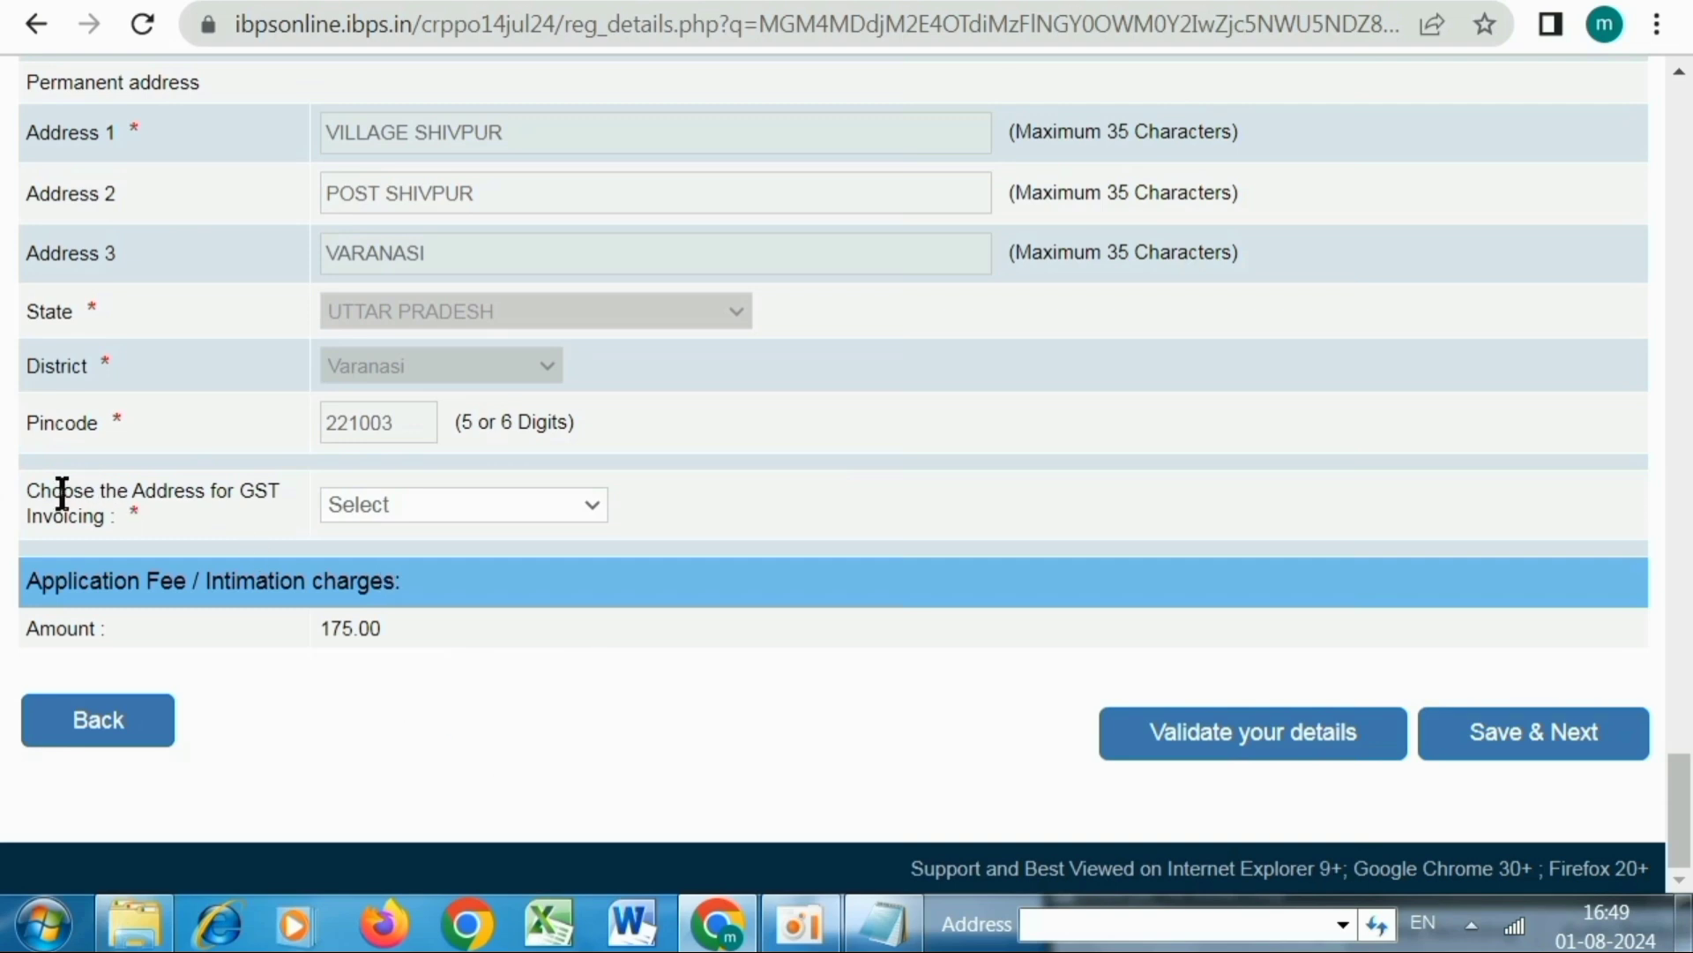
Select Permanent Address as the address for GST invoicing
{"action": "left_click", "coordinate": [376, 520]}
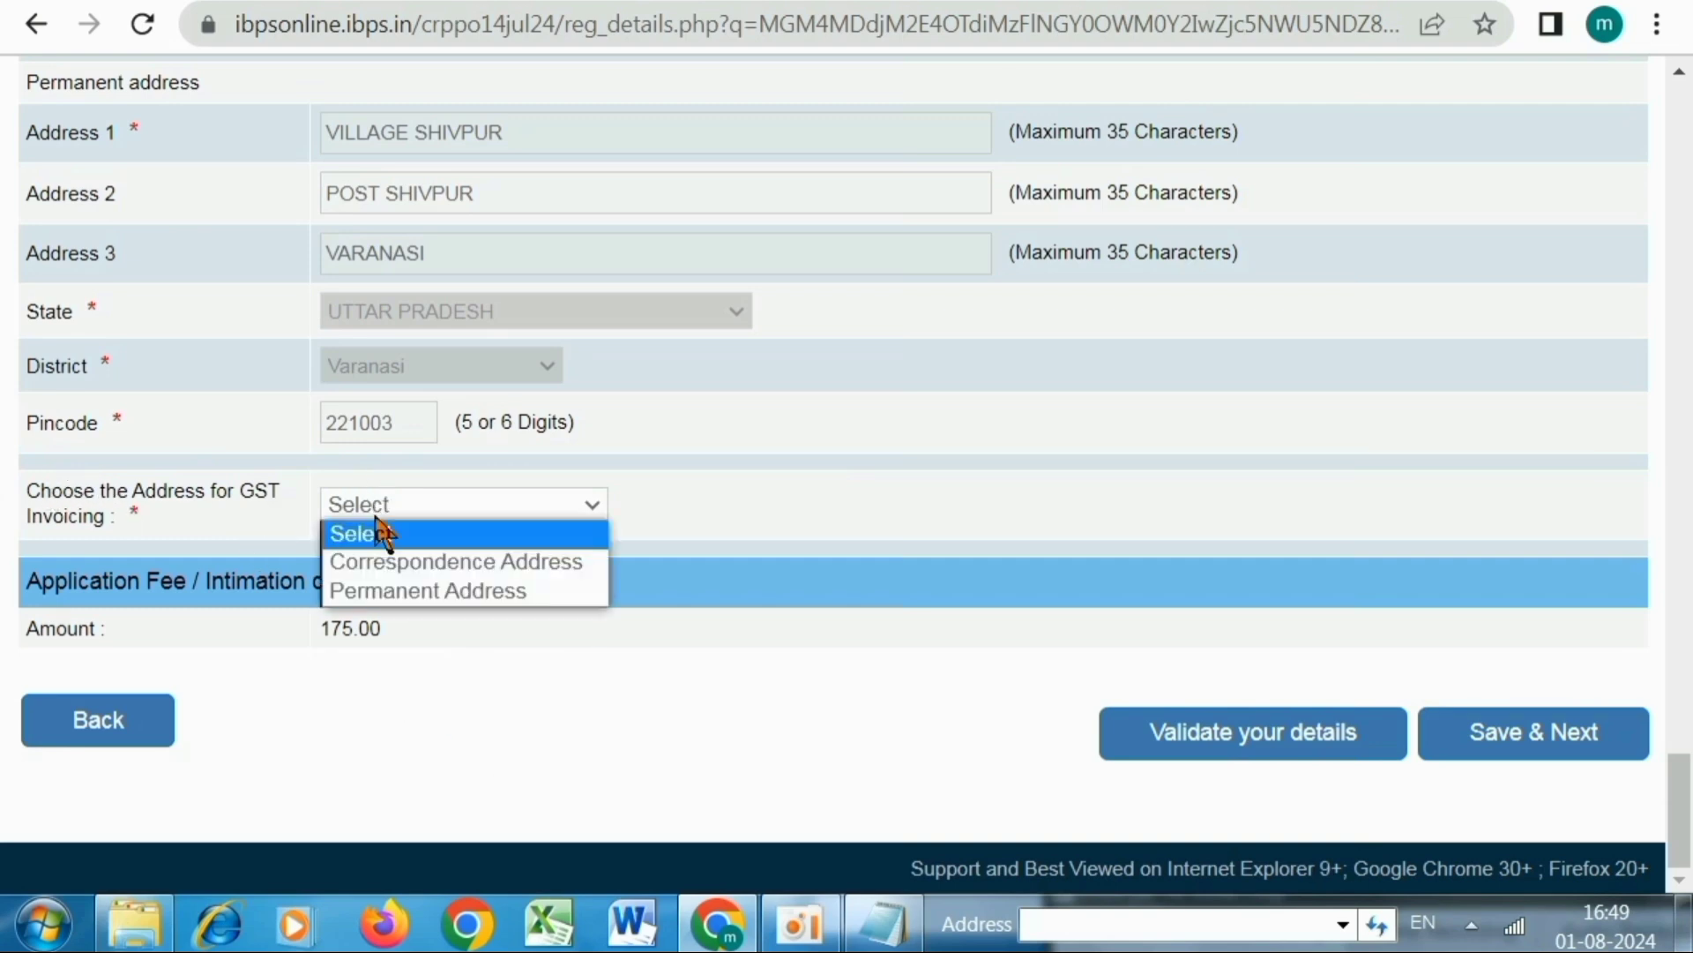
{"action": "left_click", "coordinate": [408, 595]}
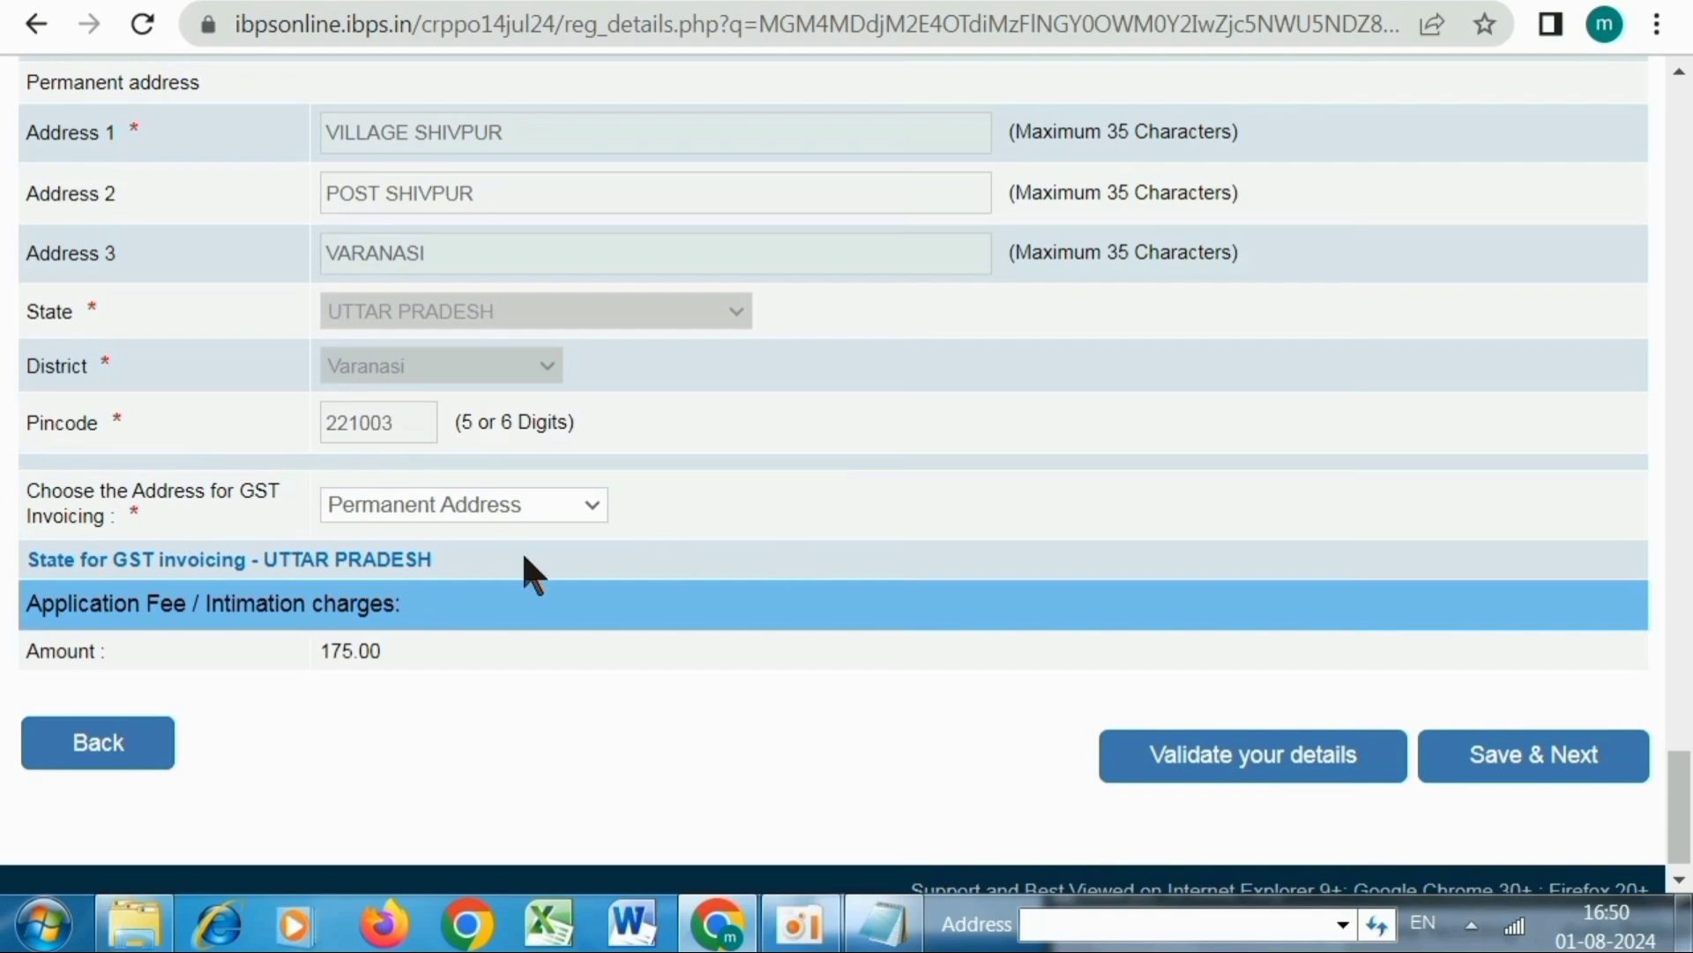
{"action": "scroll", "coordinate": [524, 557], "scroll_direction": "down", "scroll_amount": 1}
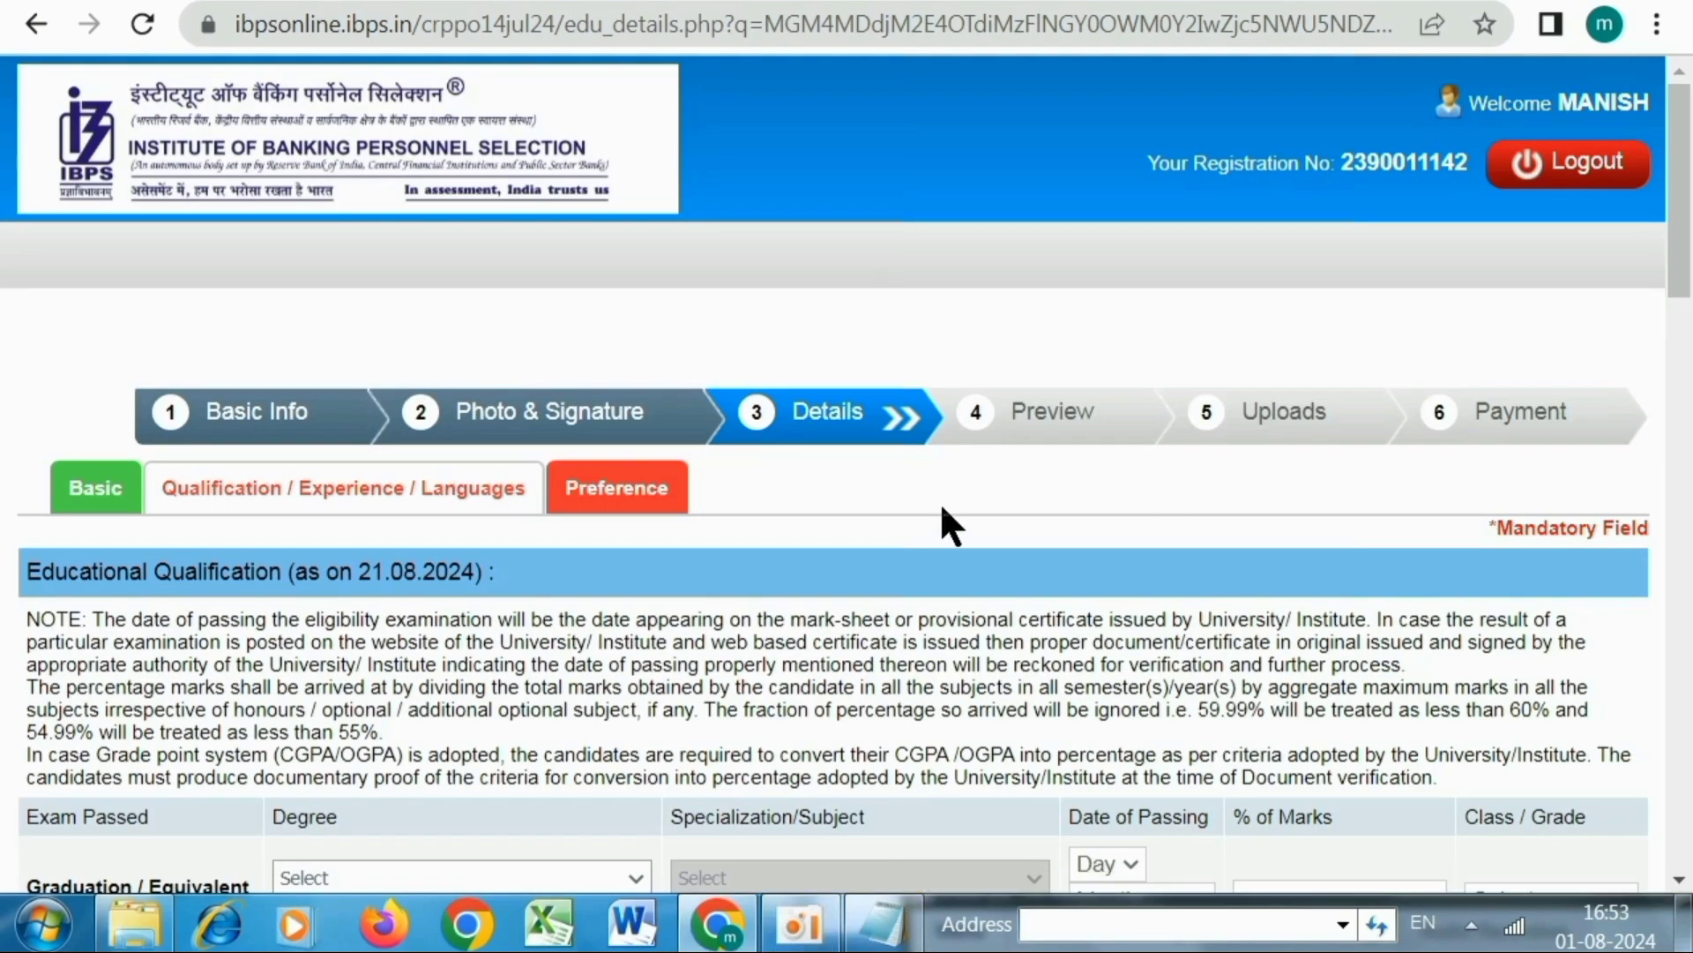
{"action": "scroll", "coordinate": [939, 501], "scroll_direction": "down", "scroll_amount": 5}
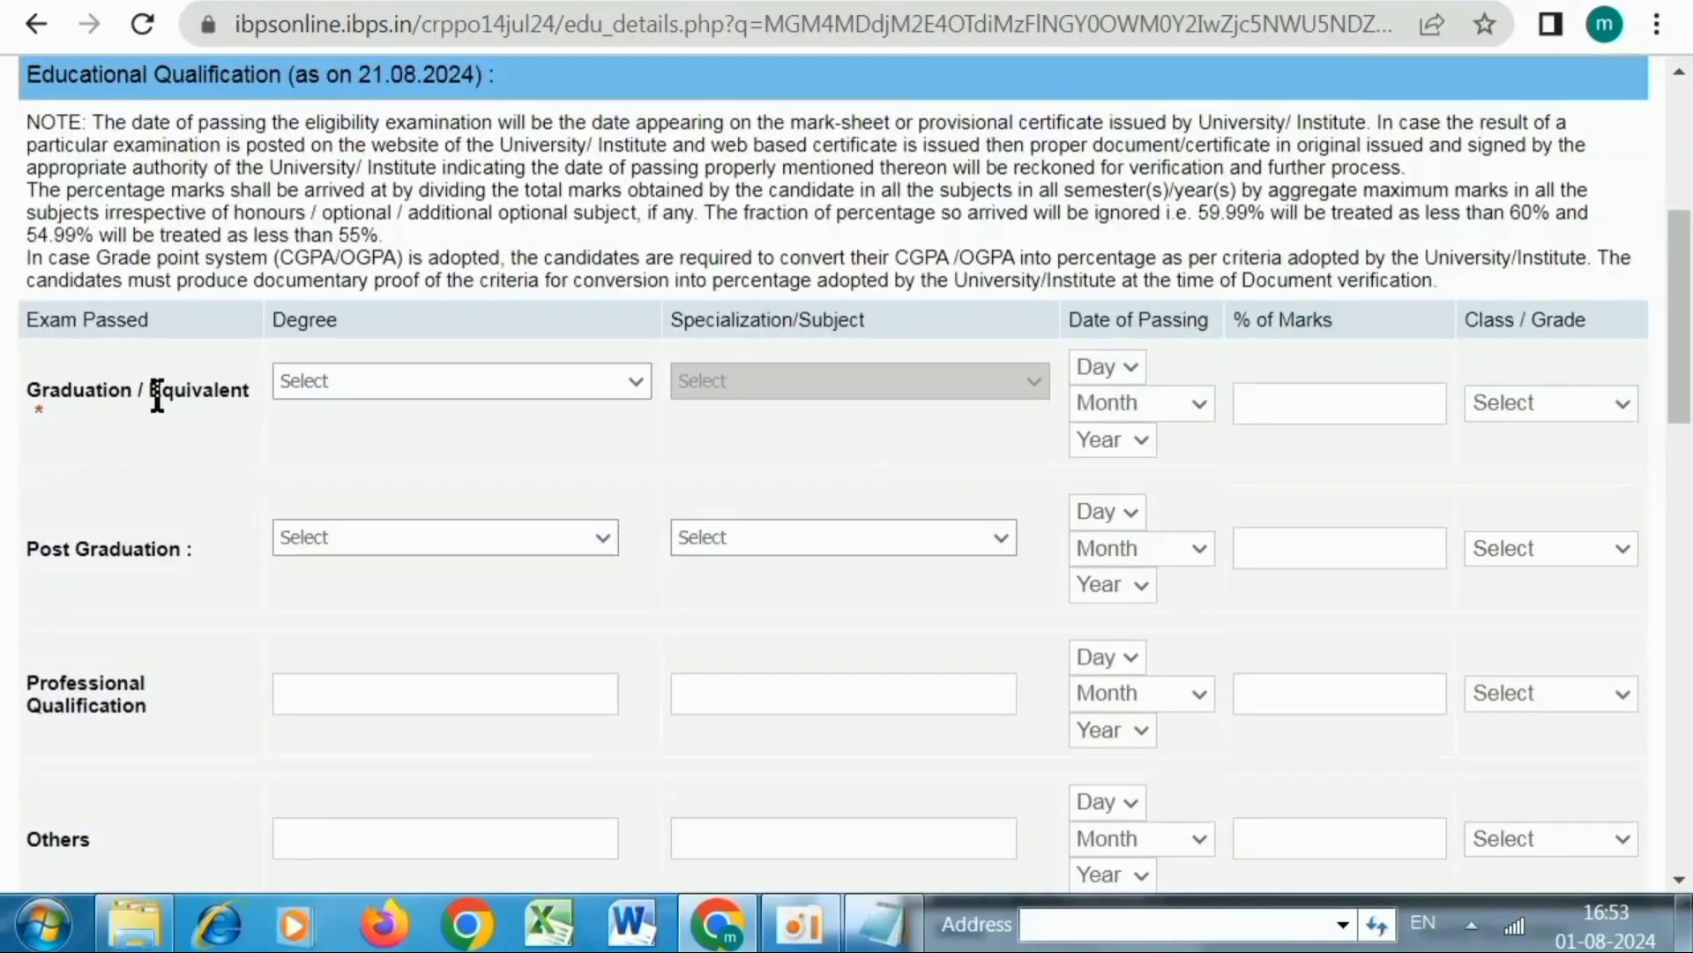
Set graduation to B.A. in Sociology, passed on 01 July 2014
{"action": "left_click", "coordinate": [309, 381]}
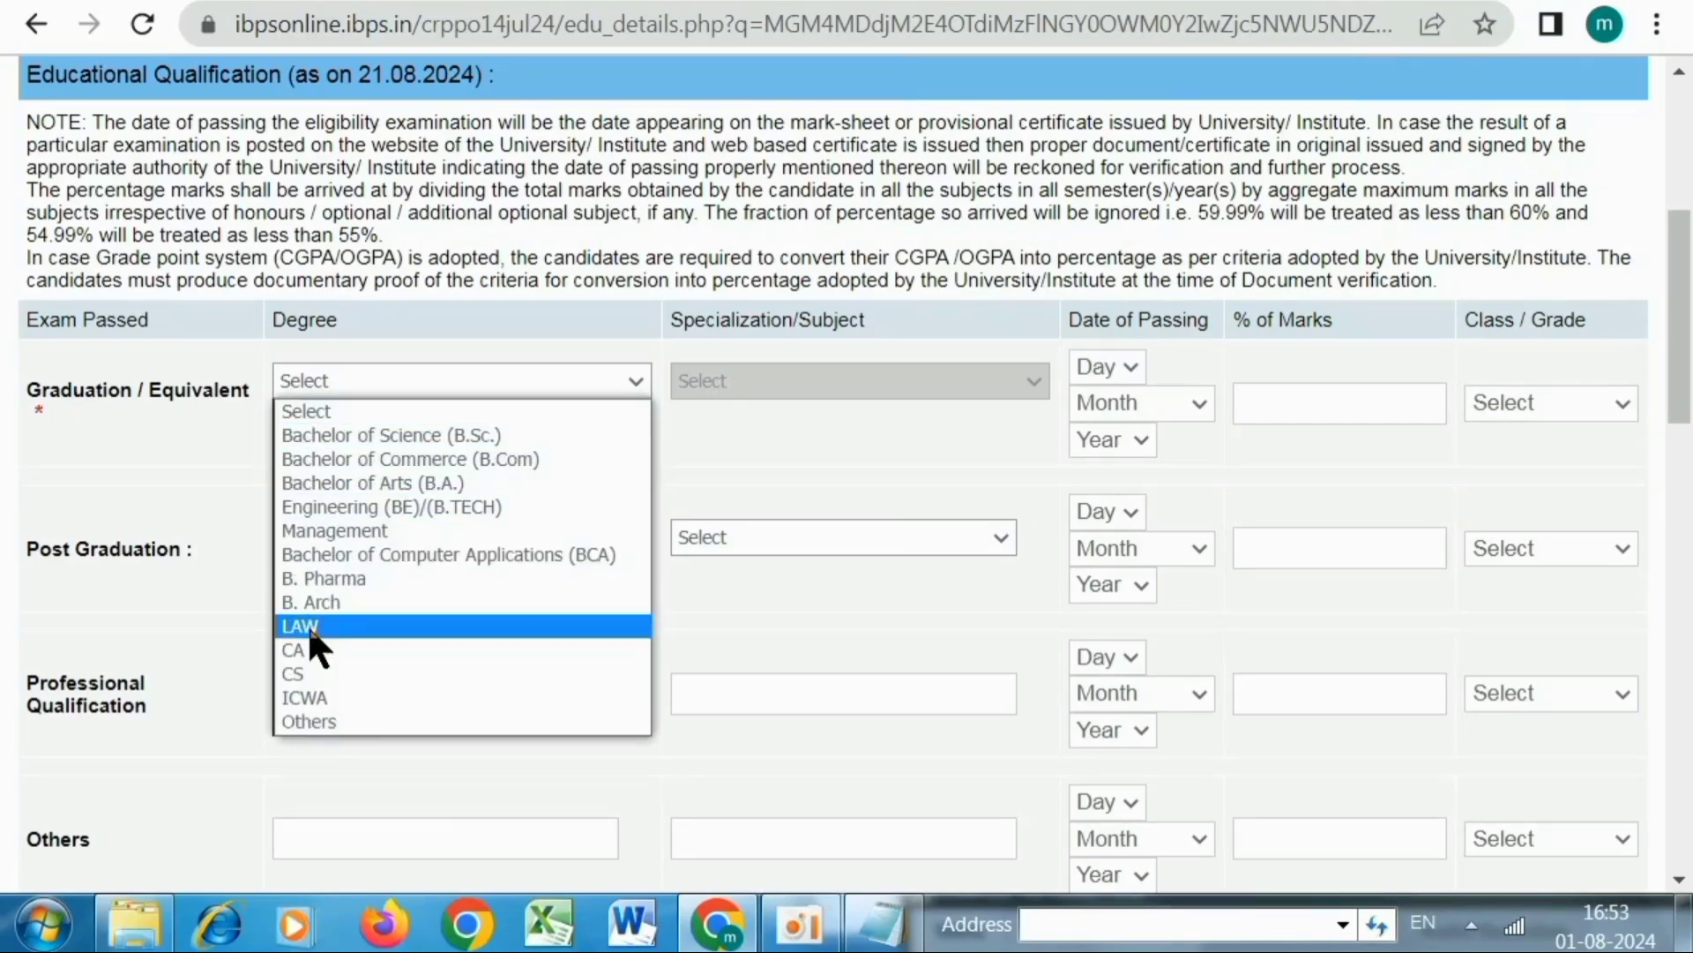
{"action": "key", "text": "Escape"}
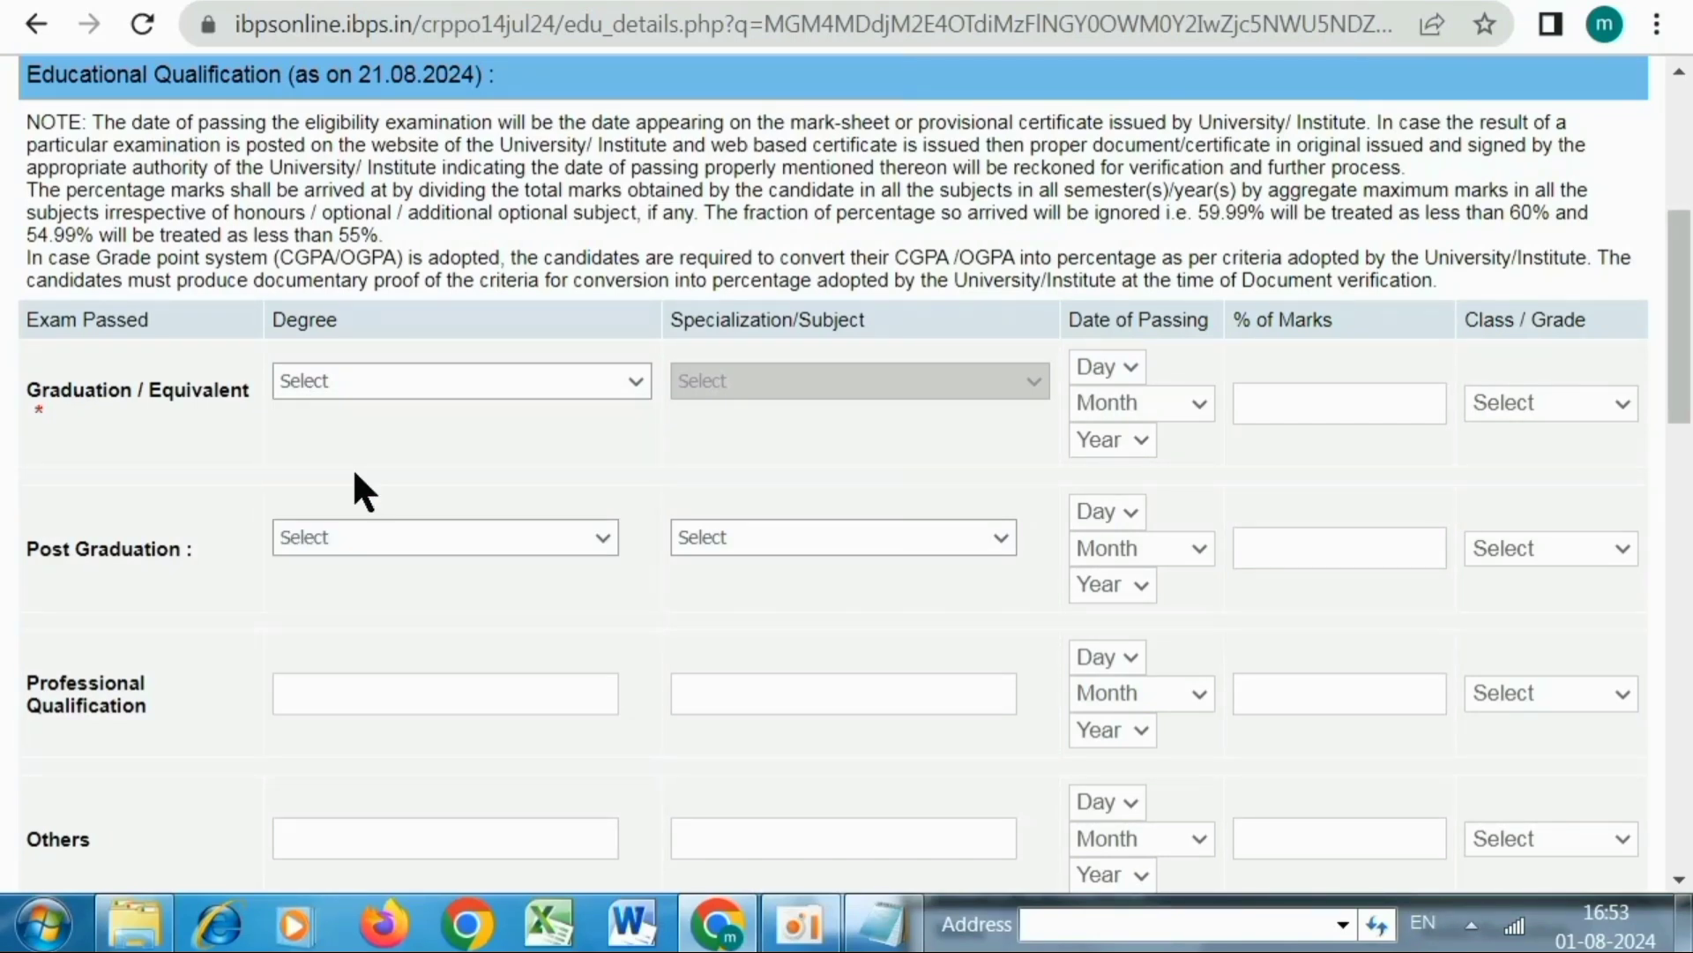
{"action": "key", "text": "Down"}
{"action": "left_click", "coordinate": [752, 388]}
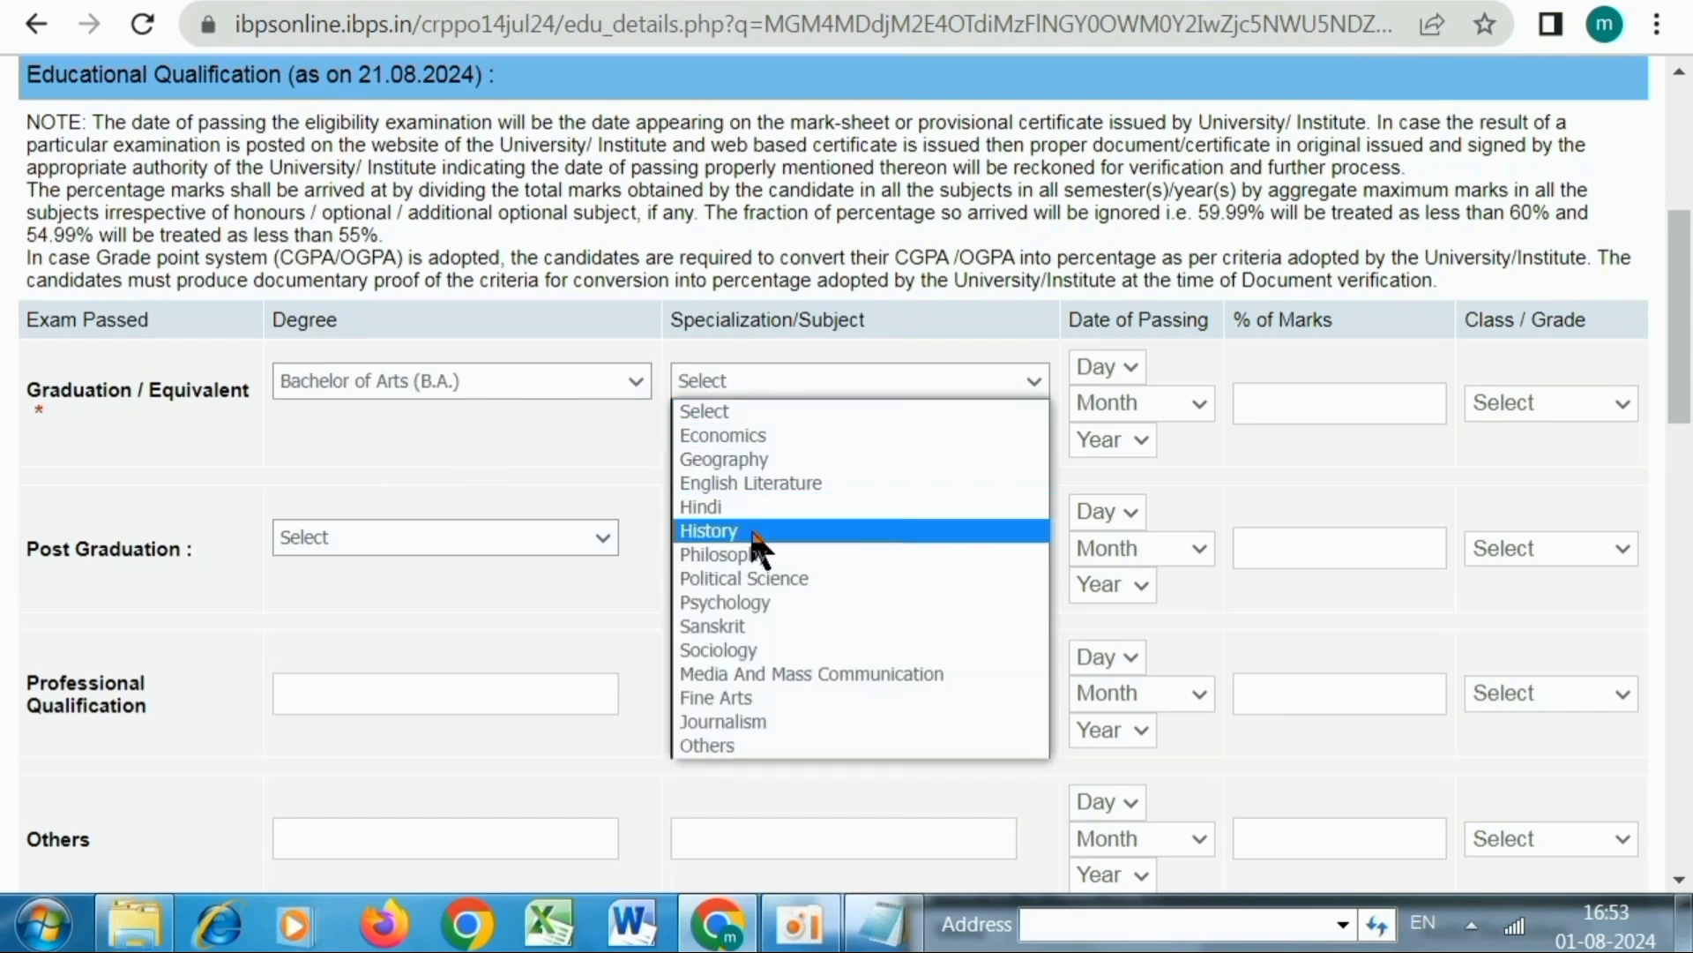
{"action": "left_click", "coordinate": [739, 651]}
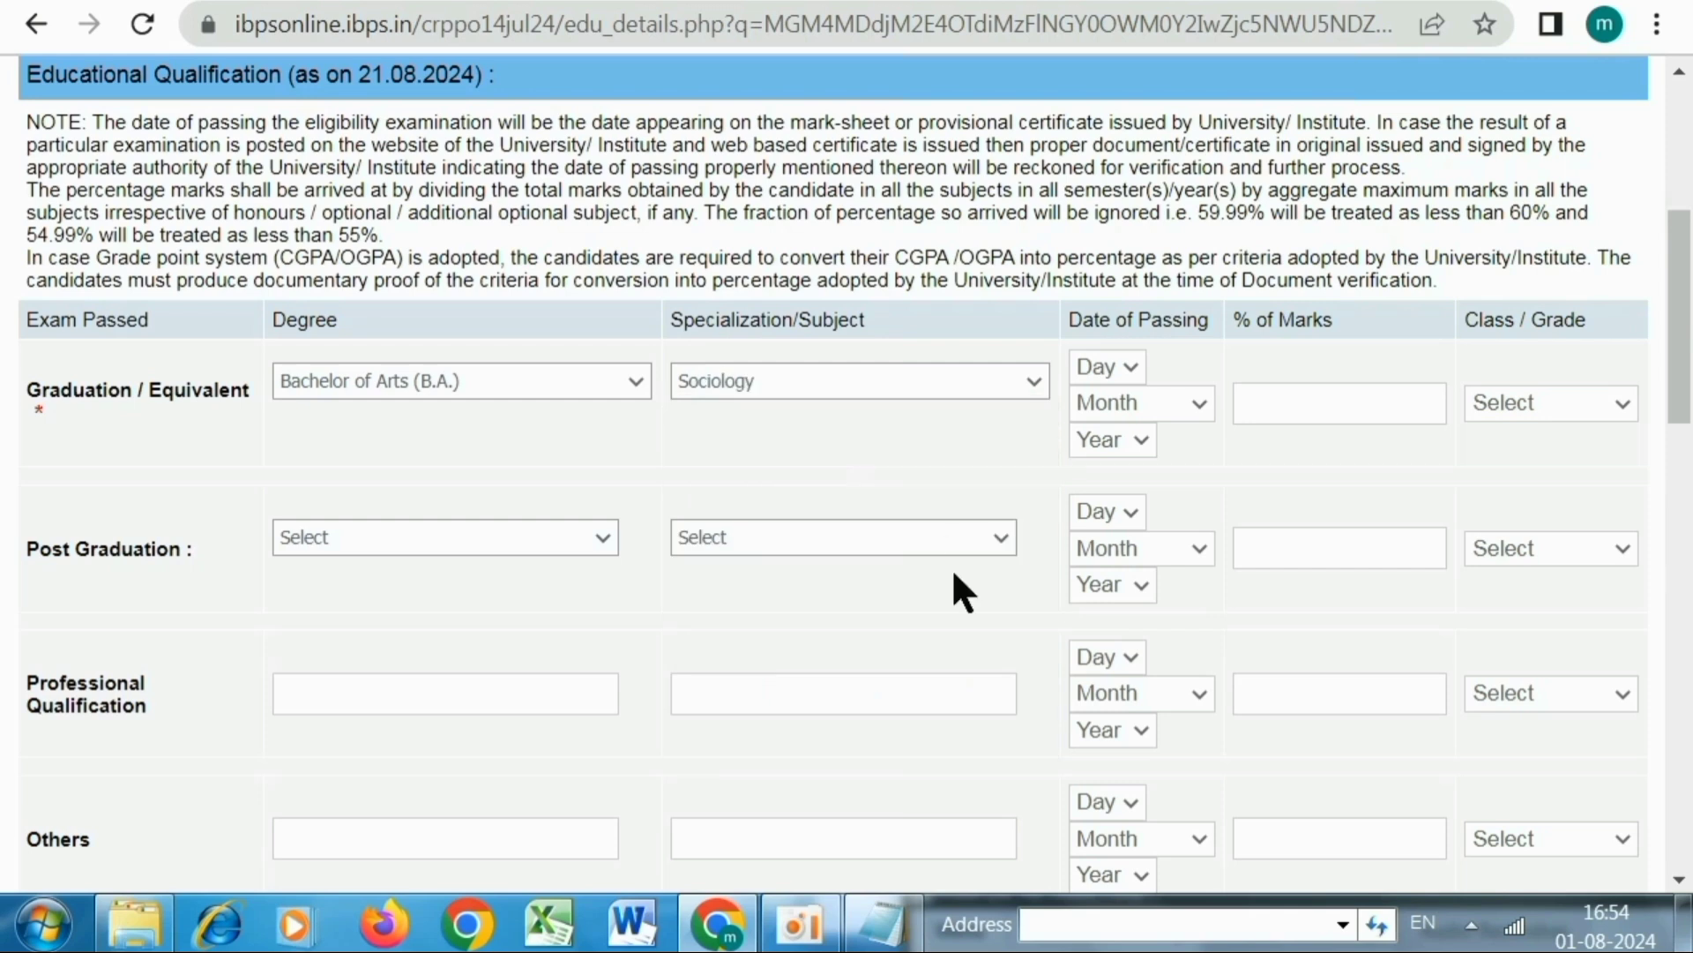
{"action": "left_click", "coordinate": [1094, 367]}
{"action": "left_click", "coordinate": [1116, 416]}
{"action": "left_click", "coordinate": [1116, 410]}
{"action": "left_click", "coordinate": [1120, 466]}
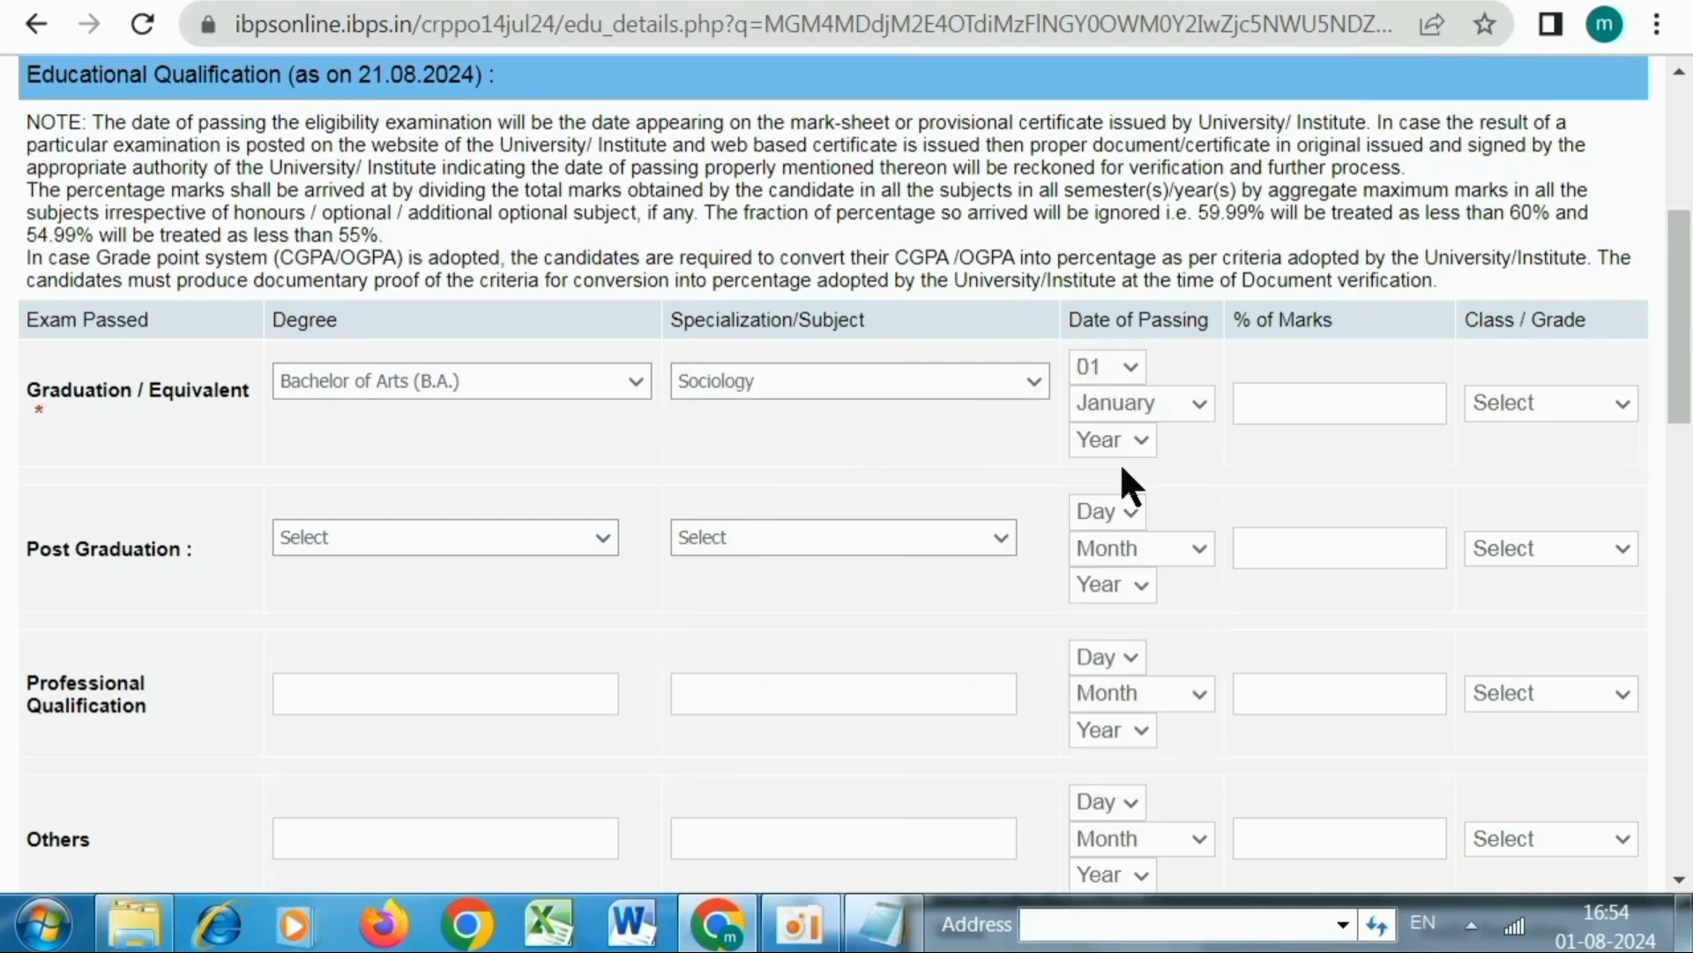
{"action": "left_click", "coordinate": [1108, 397]}
{"action": "left_click", "coordinate": [1119, 632]}
{"action": "key", "text": "Tab"}
{"action": "type", "text": "2014"}
Record 65 percent marks and a First Class grade for graduation
{"action": "left_click", "coordinate": [1328, 413]}
{"action": "type", "text": "65"}
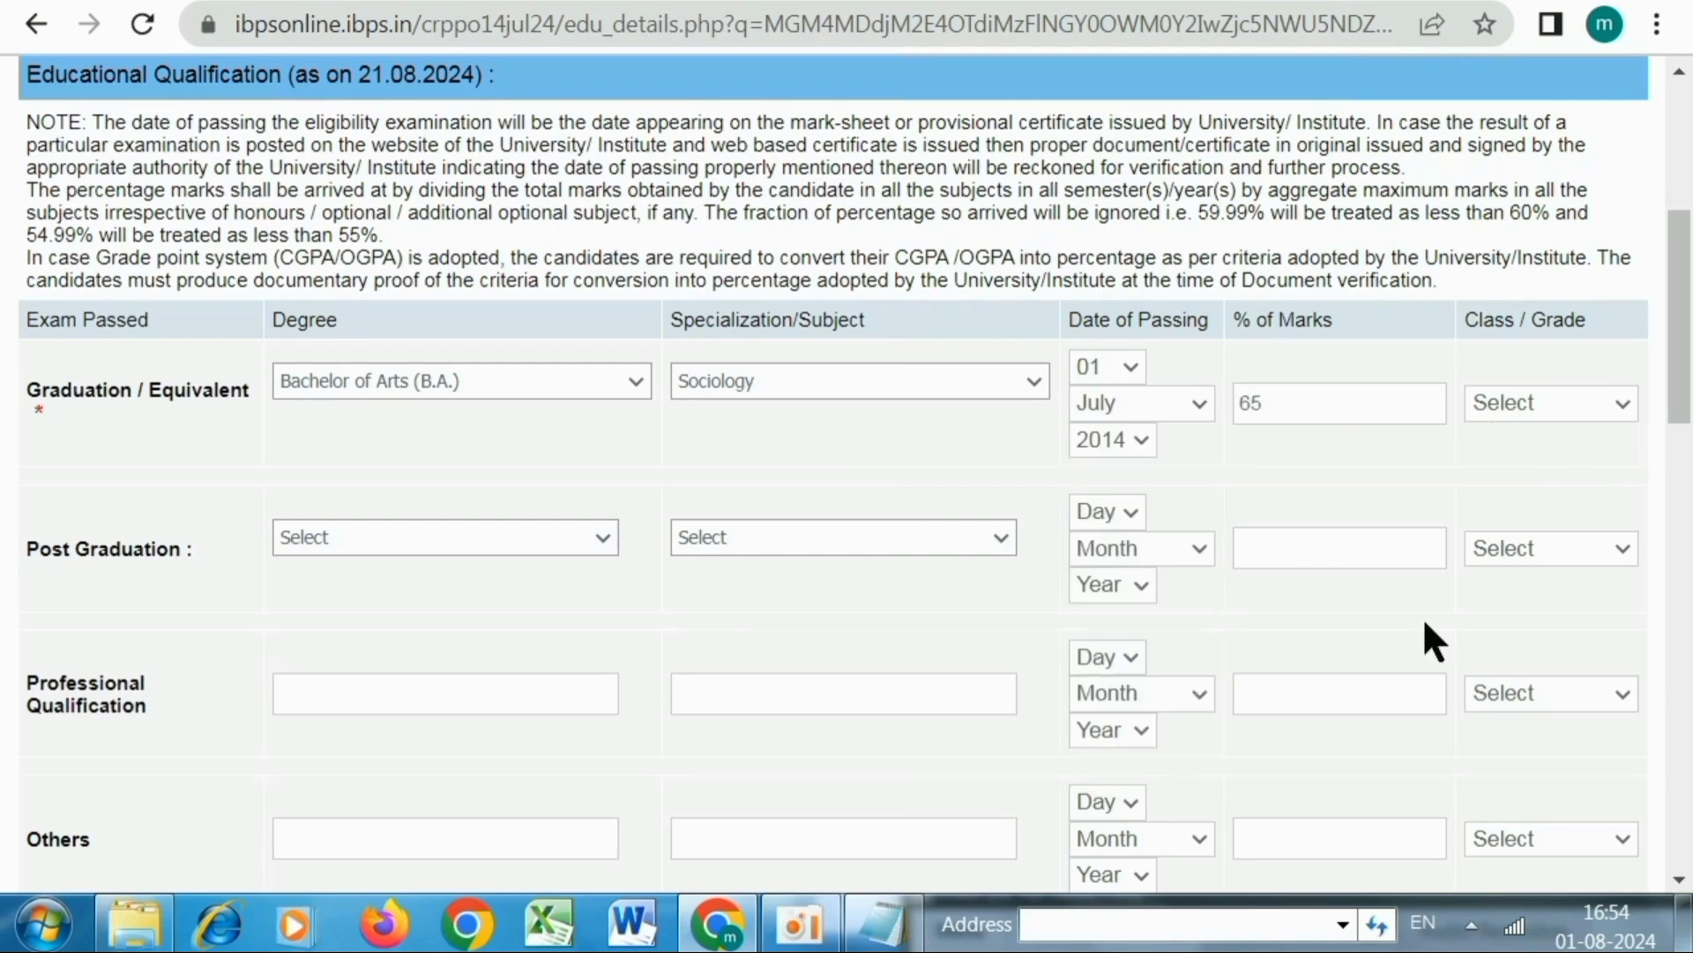
{"action": "left_click", "coordinate": [1561, 407]}
{"action": "key", "text": "Return"}
{"action": "left_click", "coordinate": [1497, 409]}
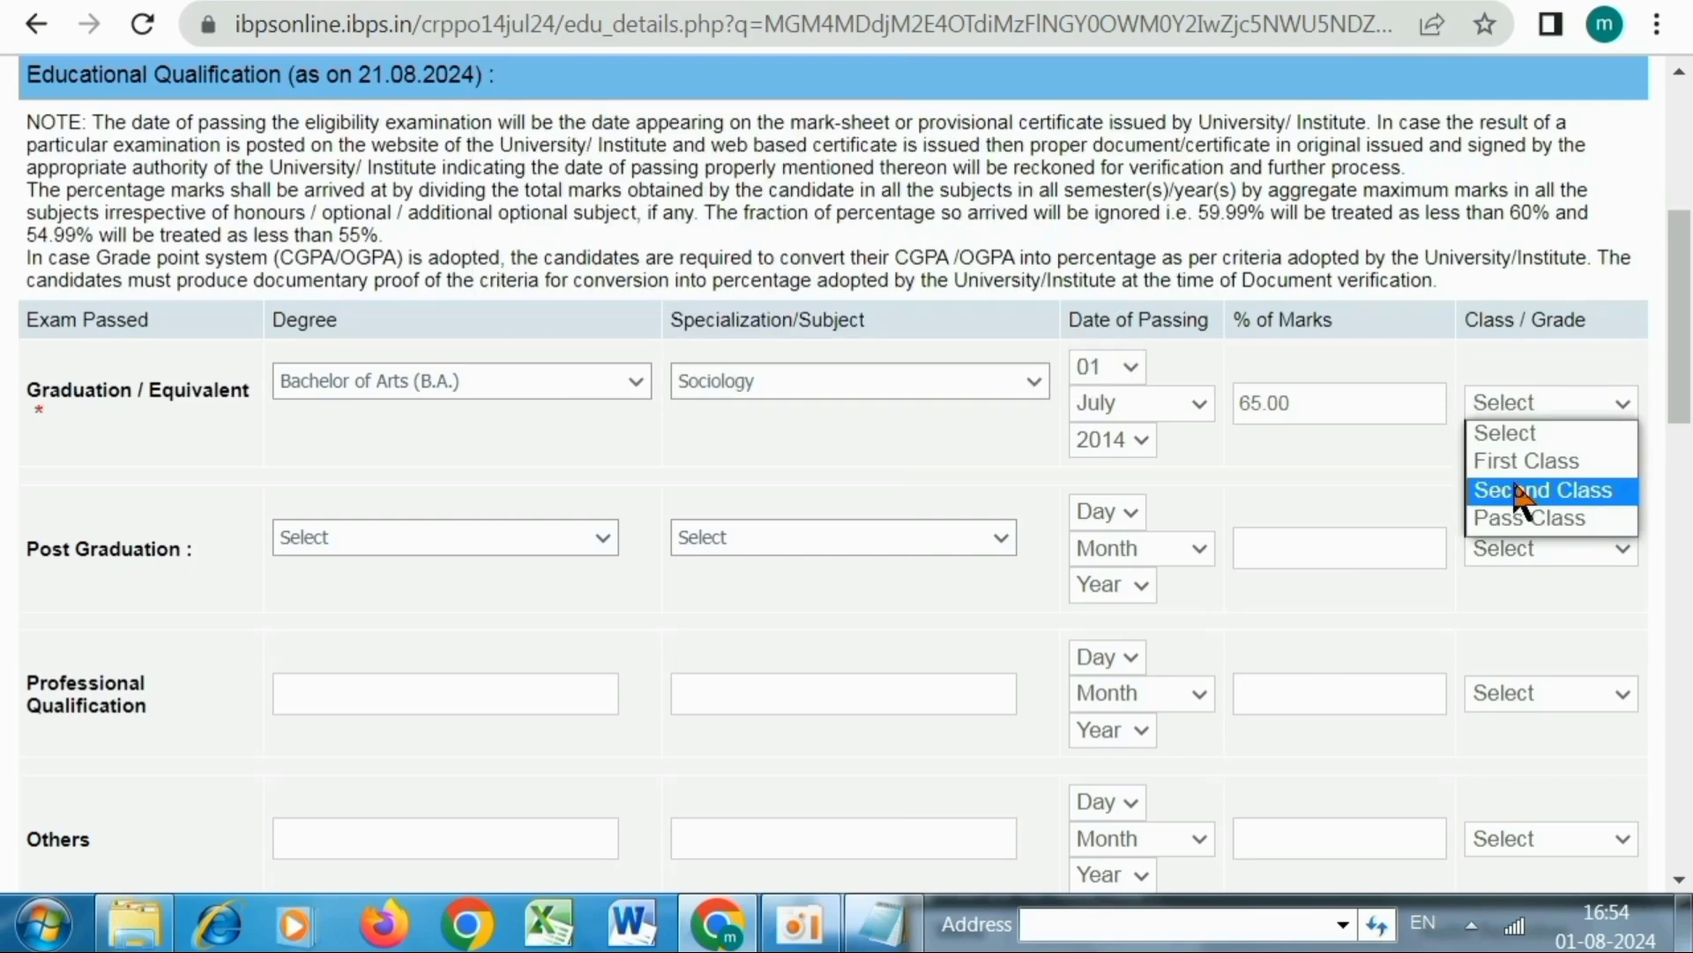
{"action": "left_click", "coordinate": [1513, 486]}
{"action": "left_click", "coordinate": [1505, 404]}
{"action": "left_click", "coordinate": [1507, 457]}
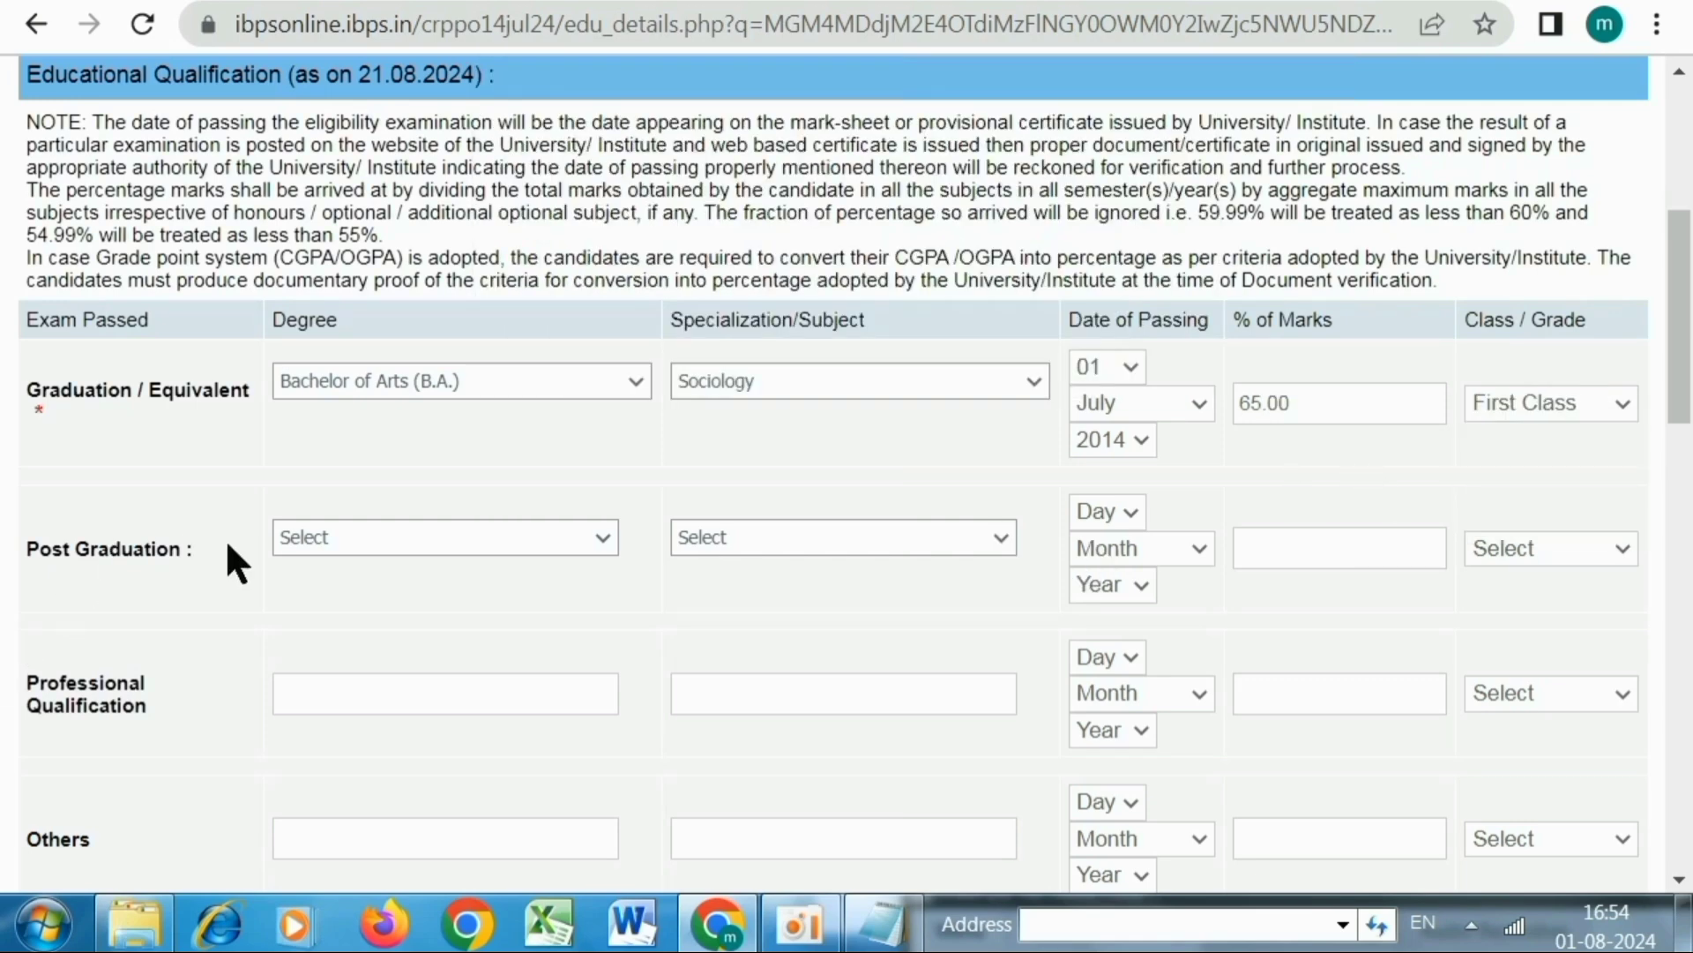
Browse the post graduation degree and specialization options without choosing any
{"action": "left_click", "coordinate": [296, 540]}
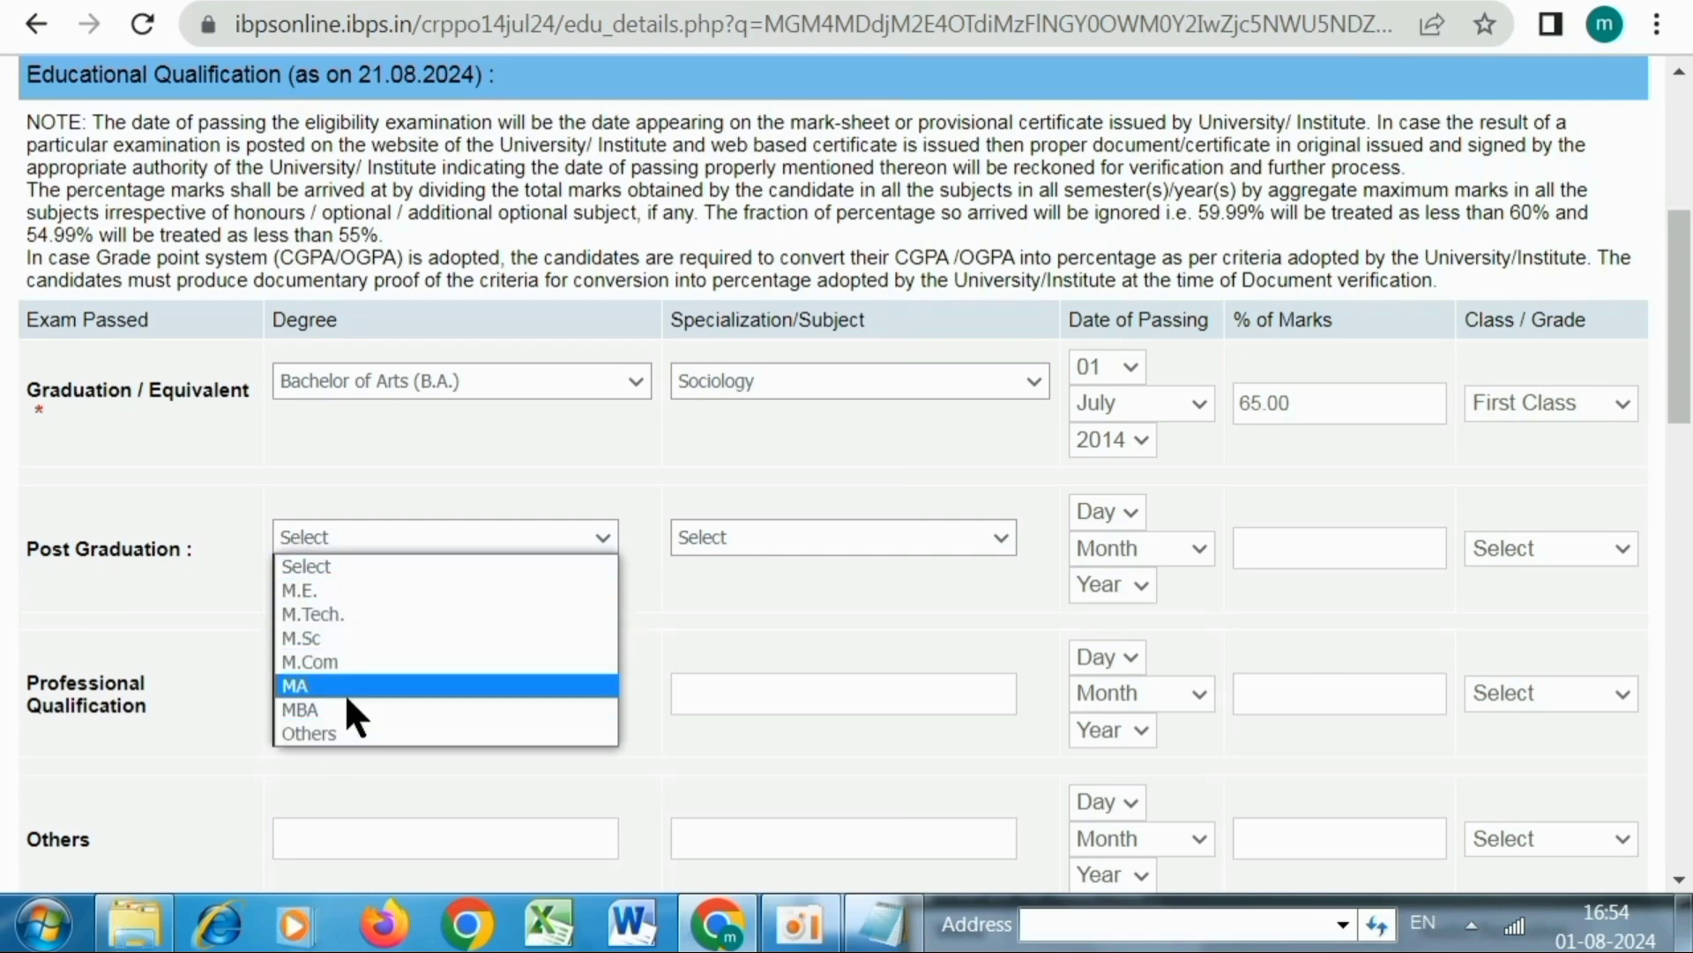
{"action": "left_click", "coordinate": [796, 540]}
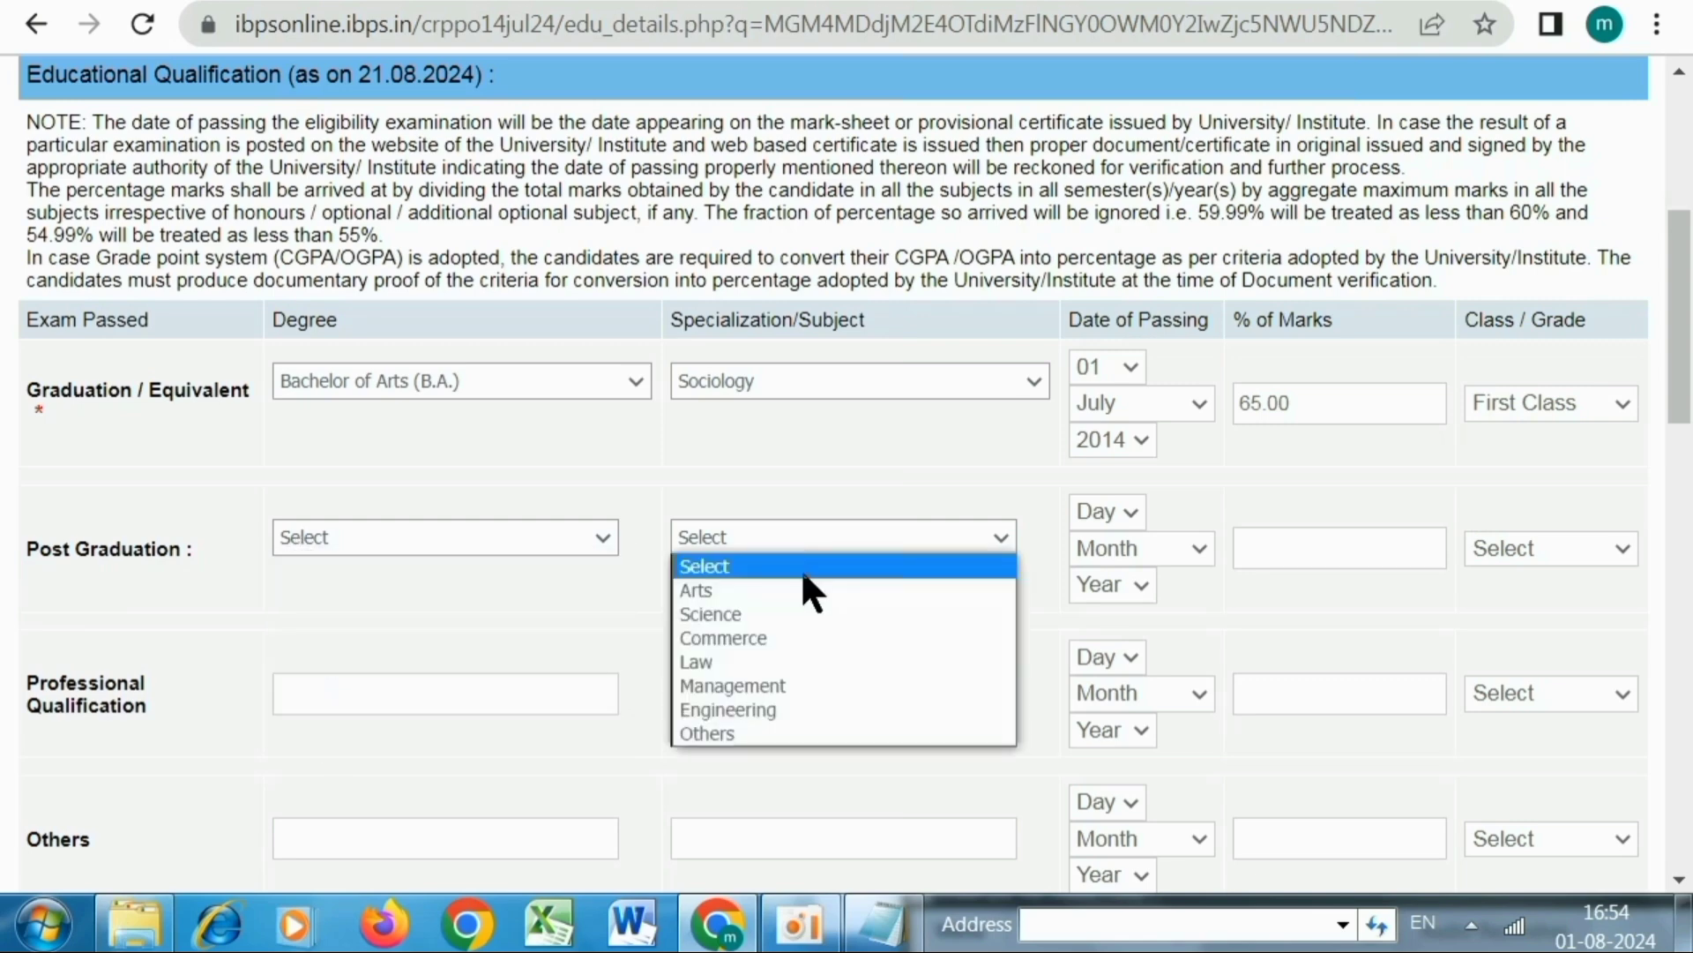
{"action": "left_click", "coordinate": [1060, 494]}
{"action": "scroll", "coordinate": [1005, 494], "scroll_direction": "down", "scroll_amount": 2}
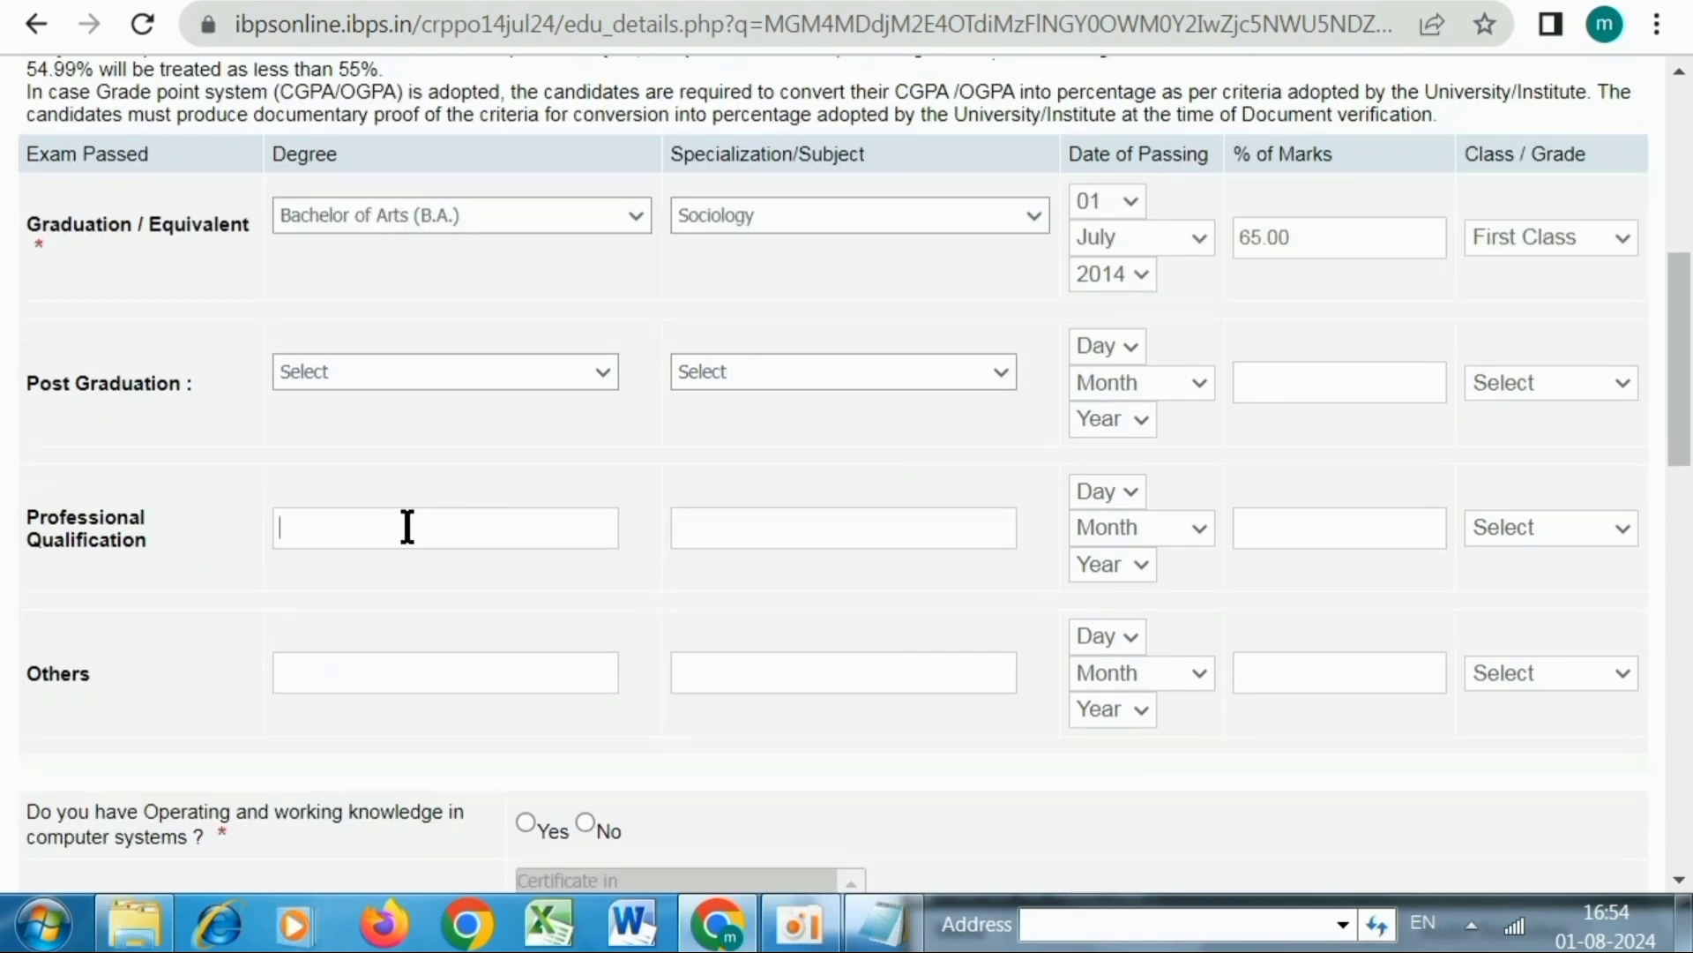
Answer Yes to computer knowledge with 'Certificate in' Computer Operations
{"action": "left_click", "coordinate": [741, 531]}
{"action": "left_click", "coordinate": [746, 667]}
{"action": "scroll", "coordinate": [840, 603], "scroll_direction": "down", "scroll_amount": 6}
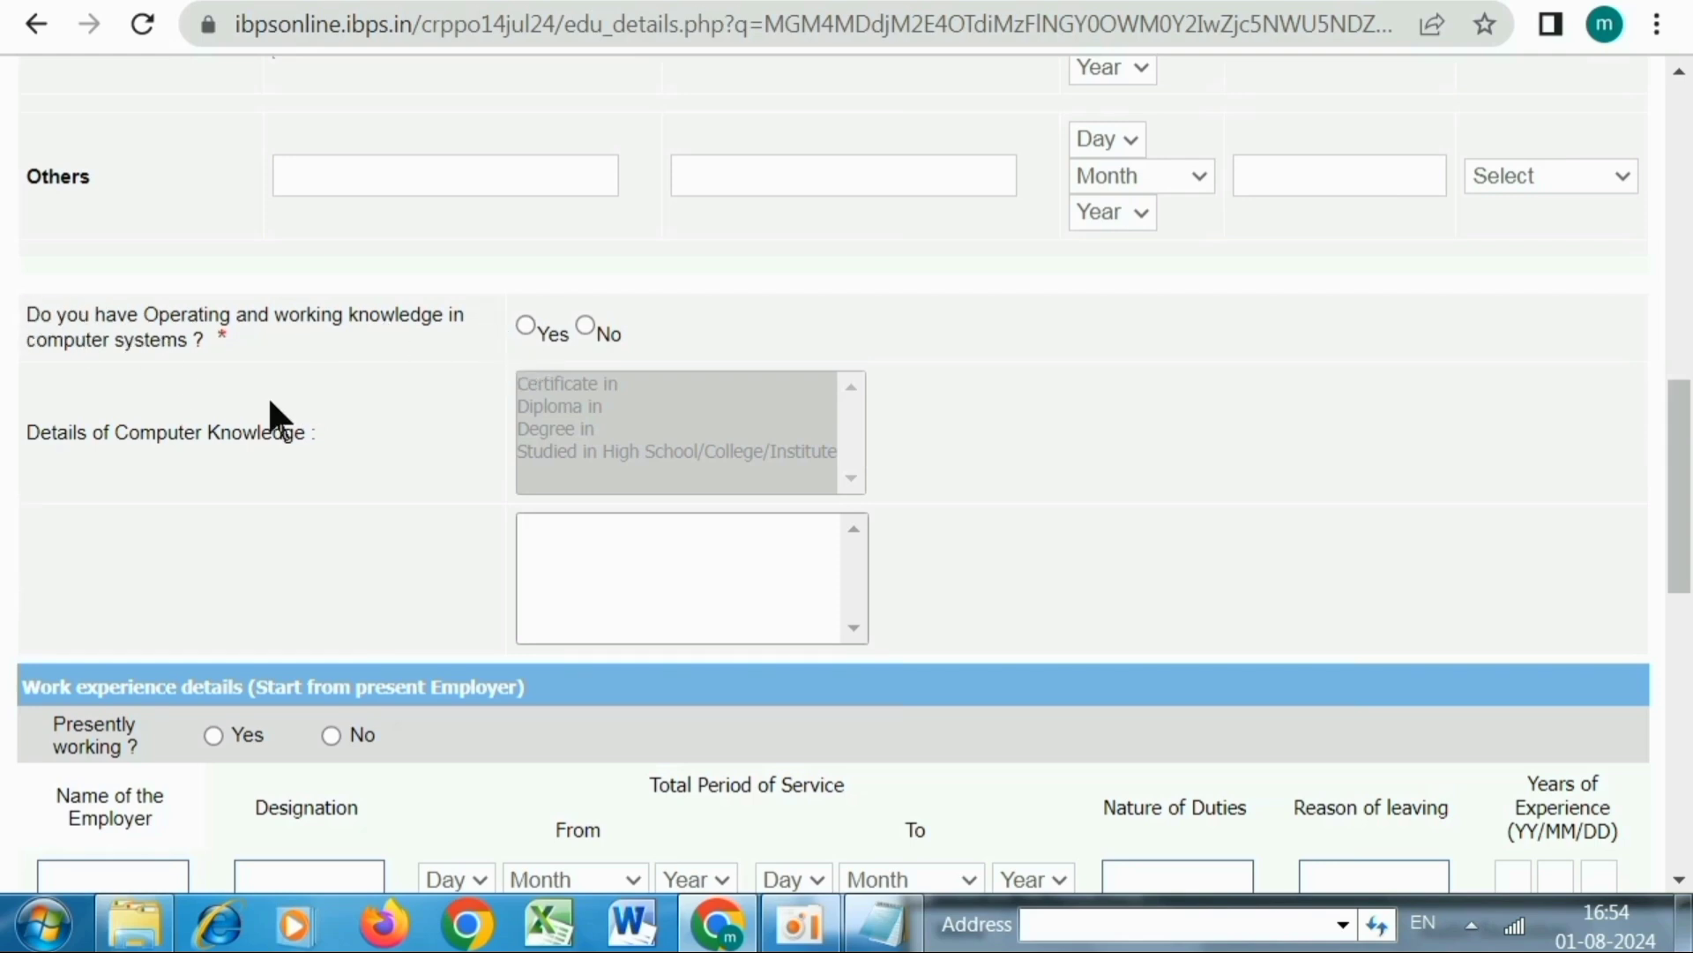
{"action": "left_click", "coordinate": [525, 325]}
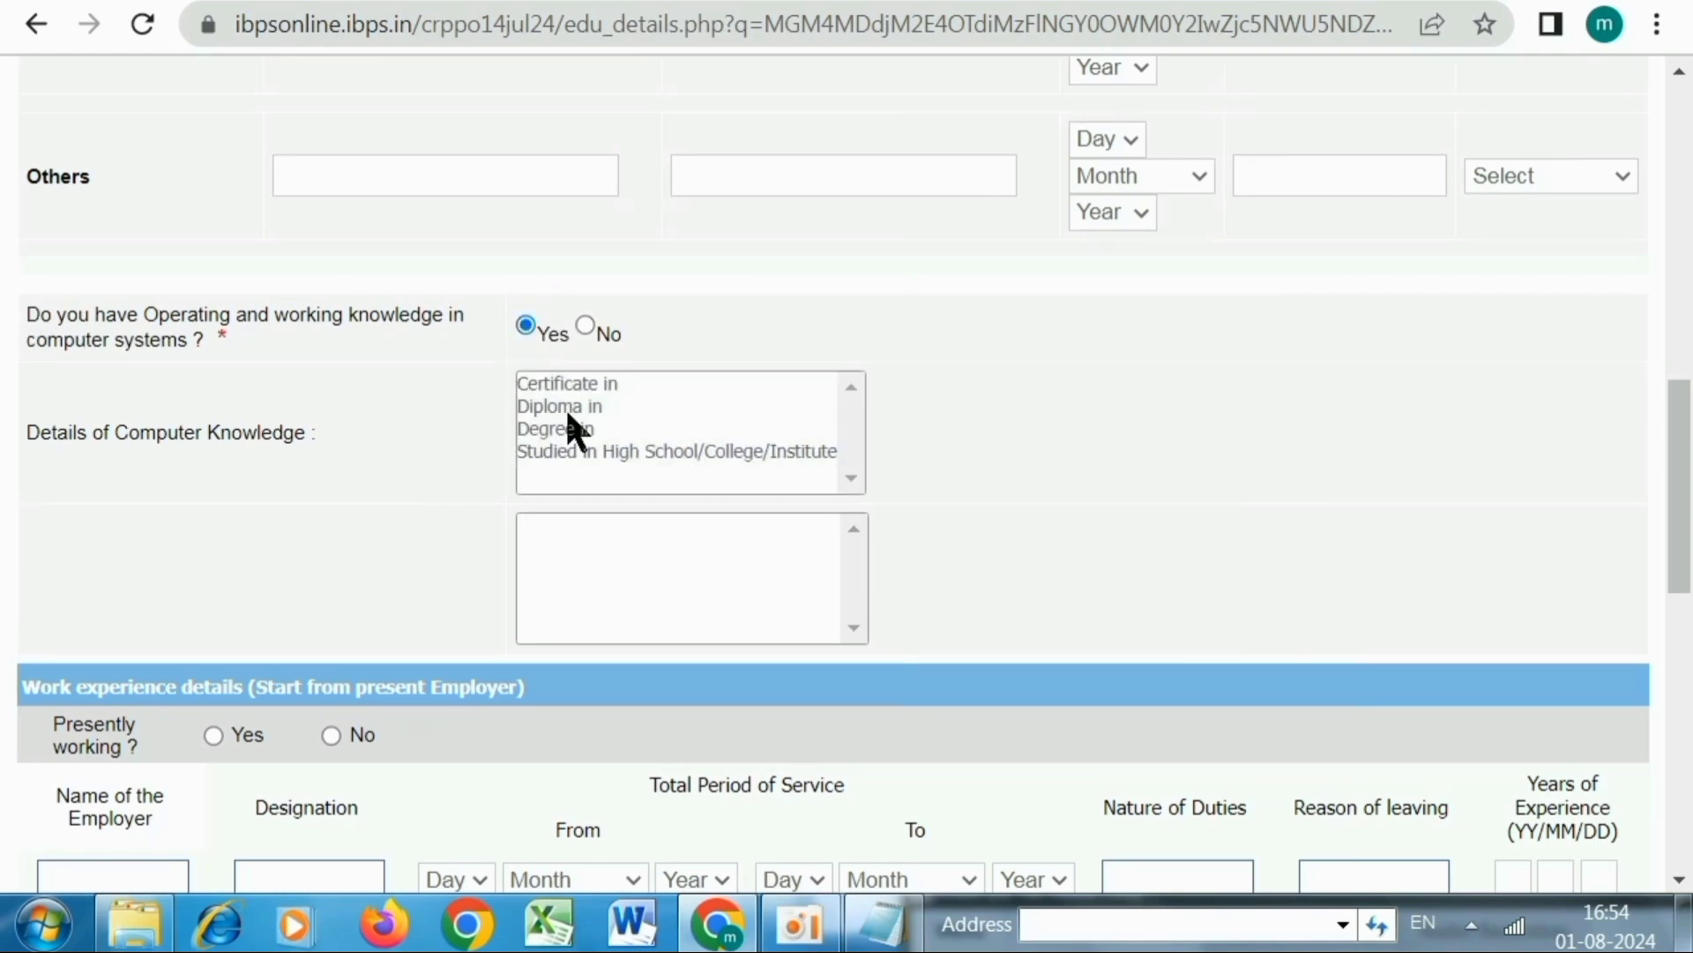
{"action": "left_click", "coordinate": [585, 326]}
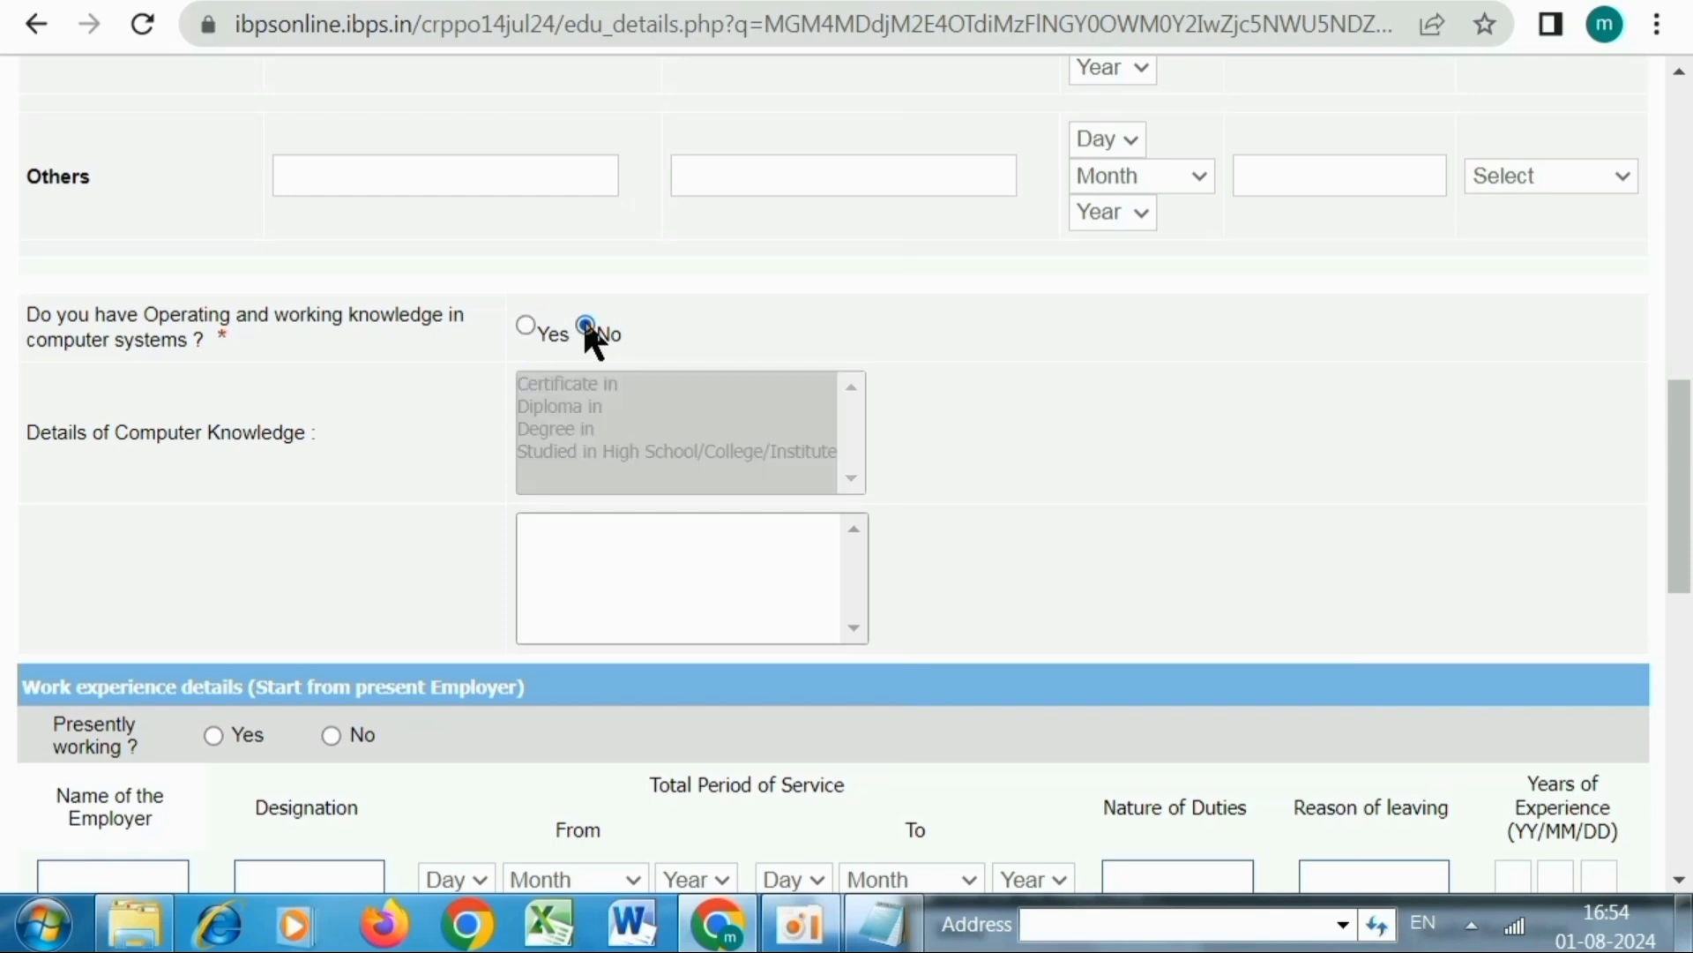
{"action": "left_click", "coordinate": [526, 326]}
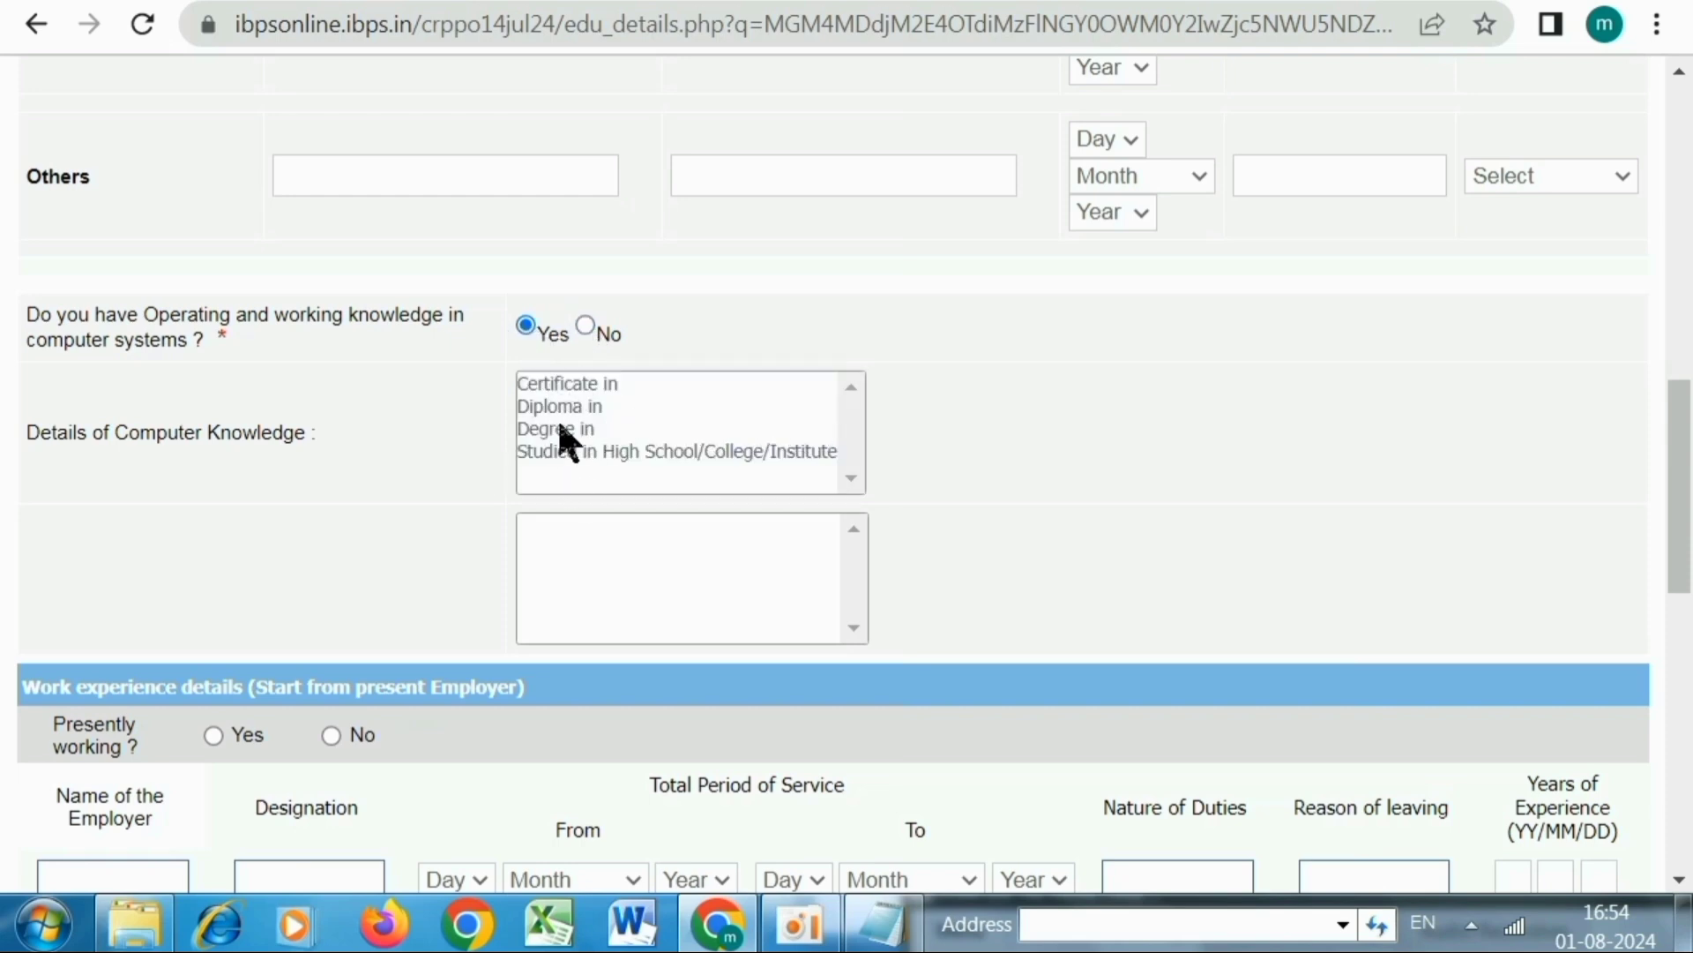
{"action": "left_click", "coordinate": [551, 383]}
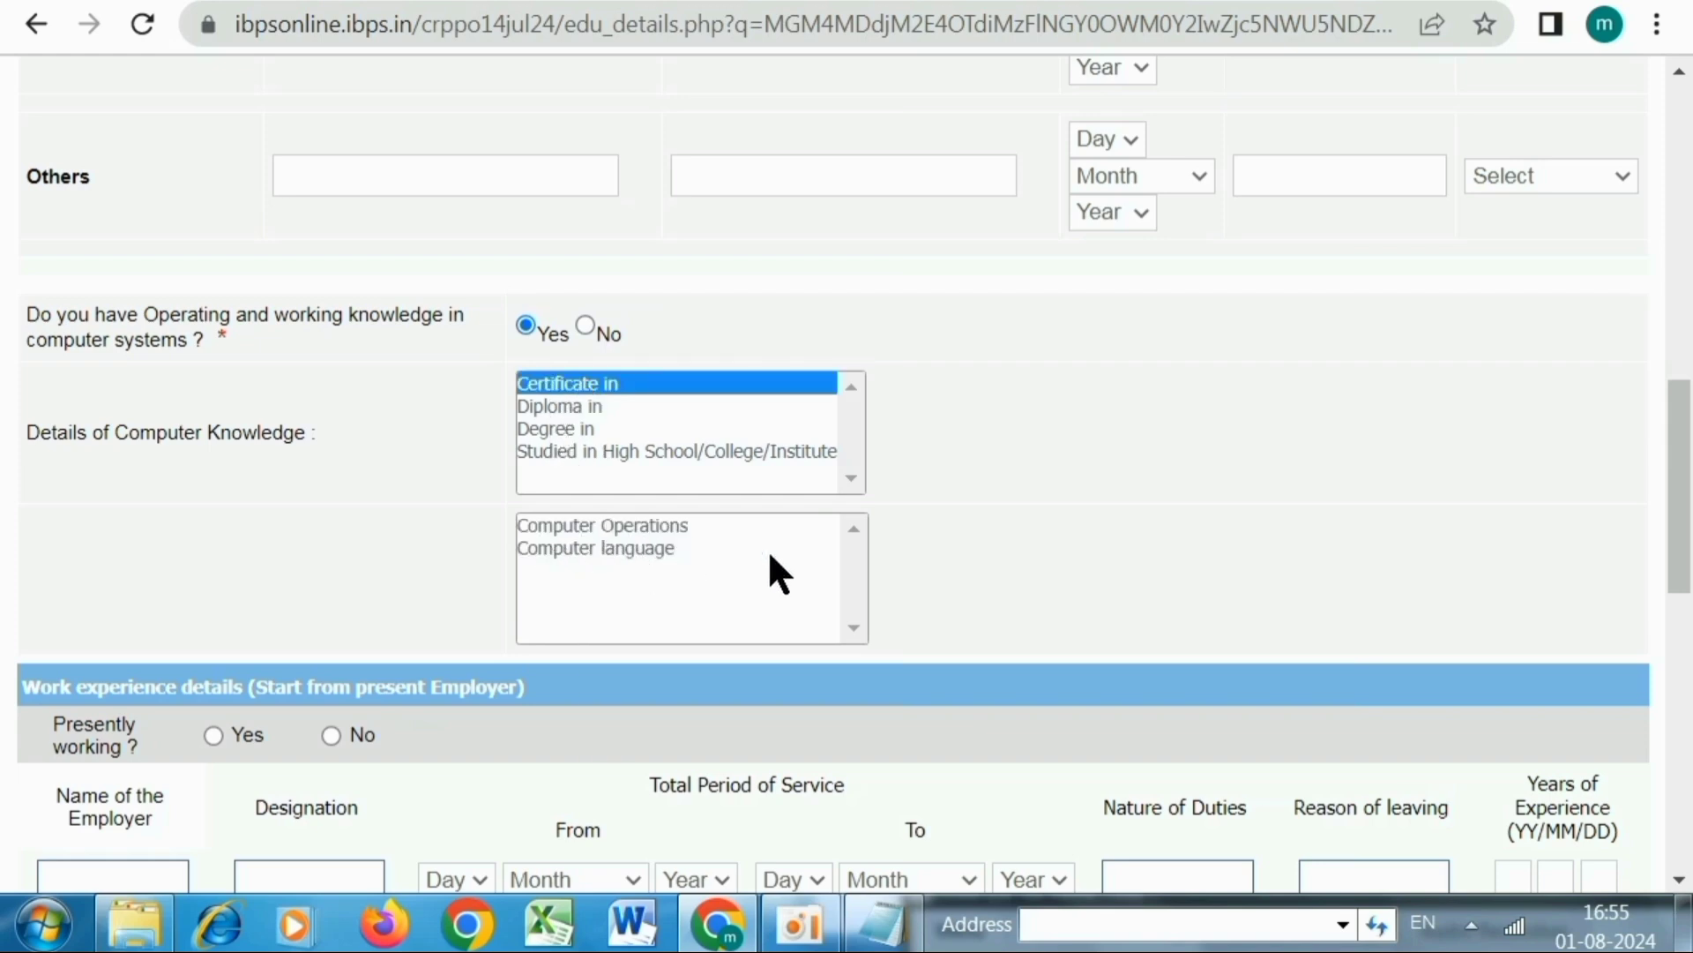
{"action": "left_click", "coordinate": [675, 548]}
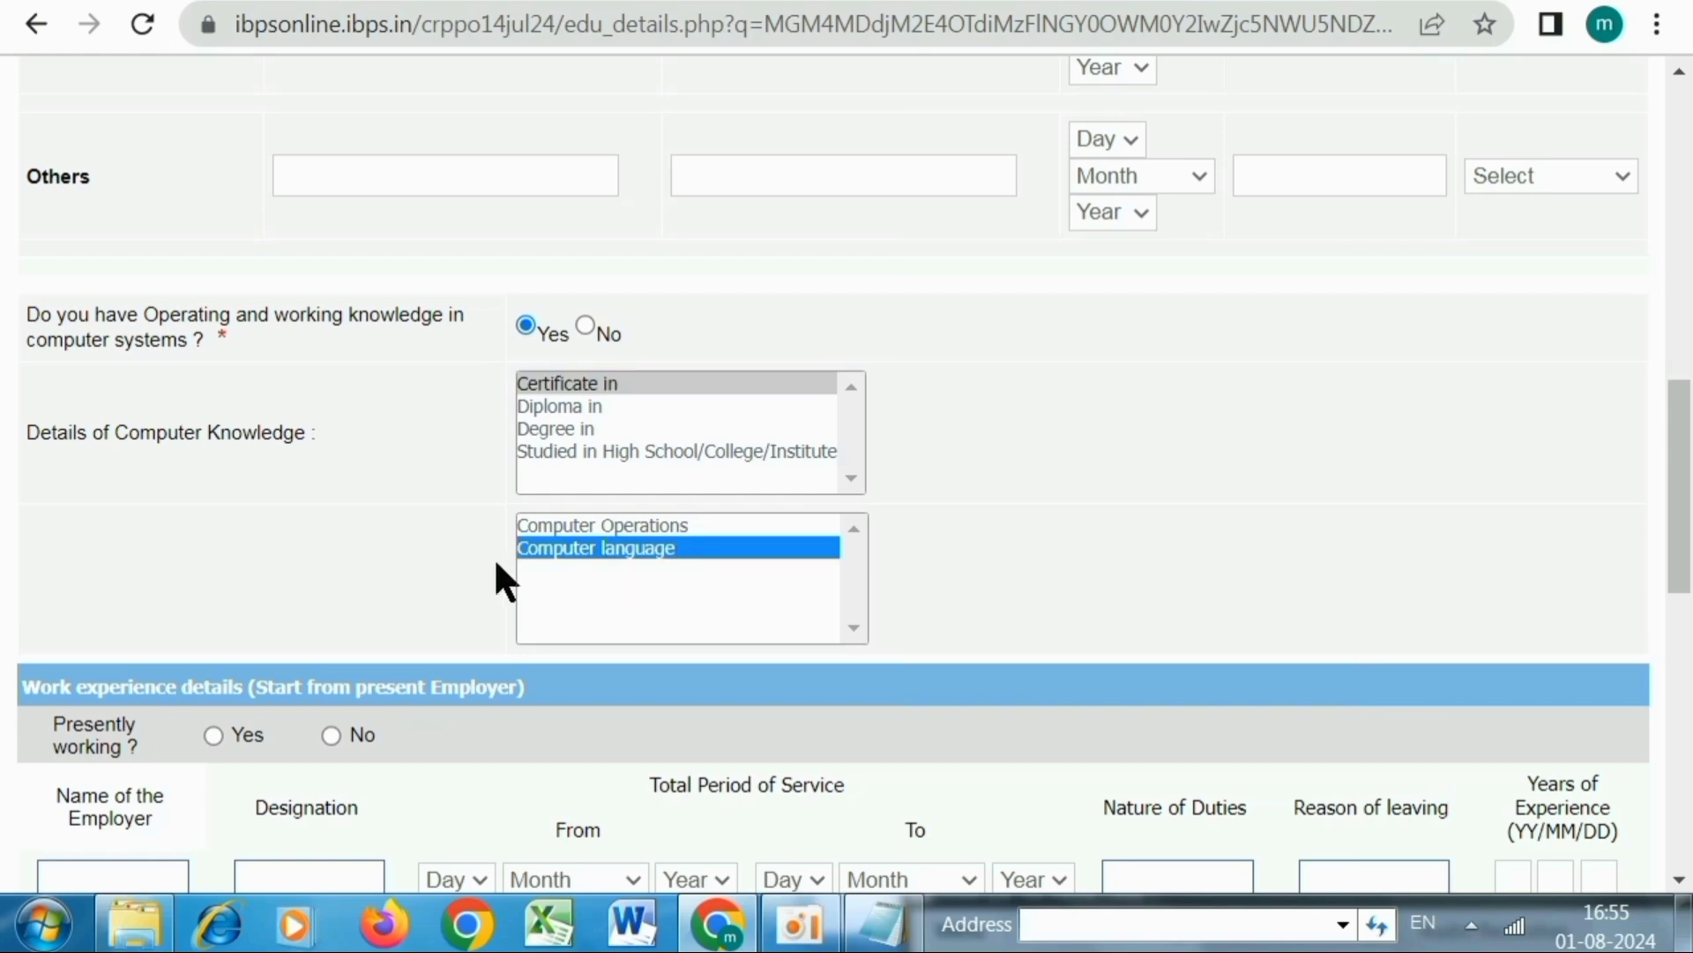
{"action": "left_click", "coordinate": [598, 526]}
{"action": "left_click", "coordinate": [1013, 557]}
{"action": "scroll", "coordinate": [1014, 558], "scroll_direction": "down", "scroll_amount": 5}
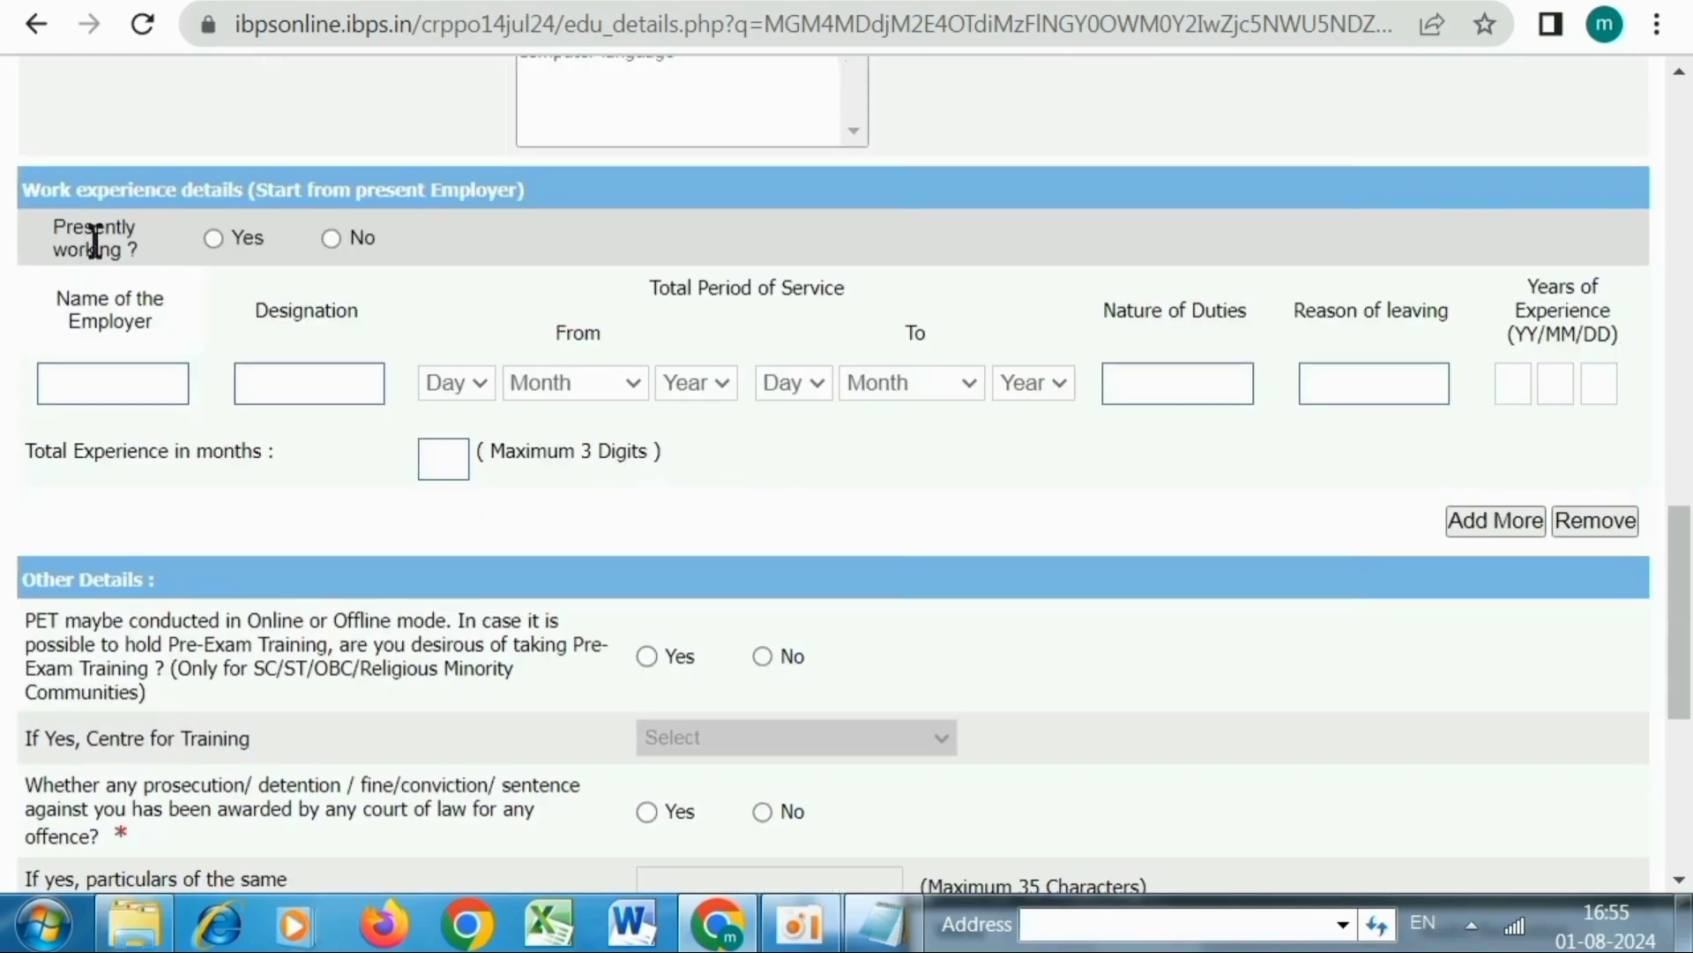
Set Presently working to No, leaving employer and designation empty
{"action": "left_click", "coordinate": [213, 238]}
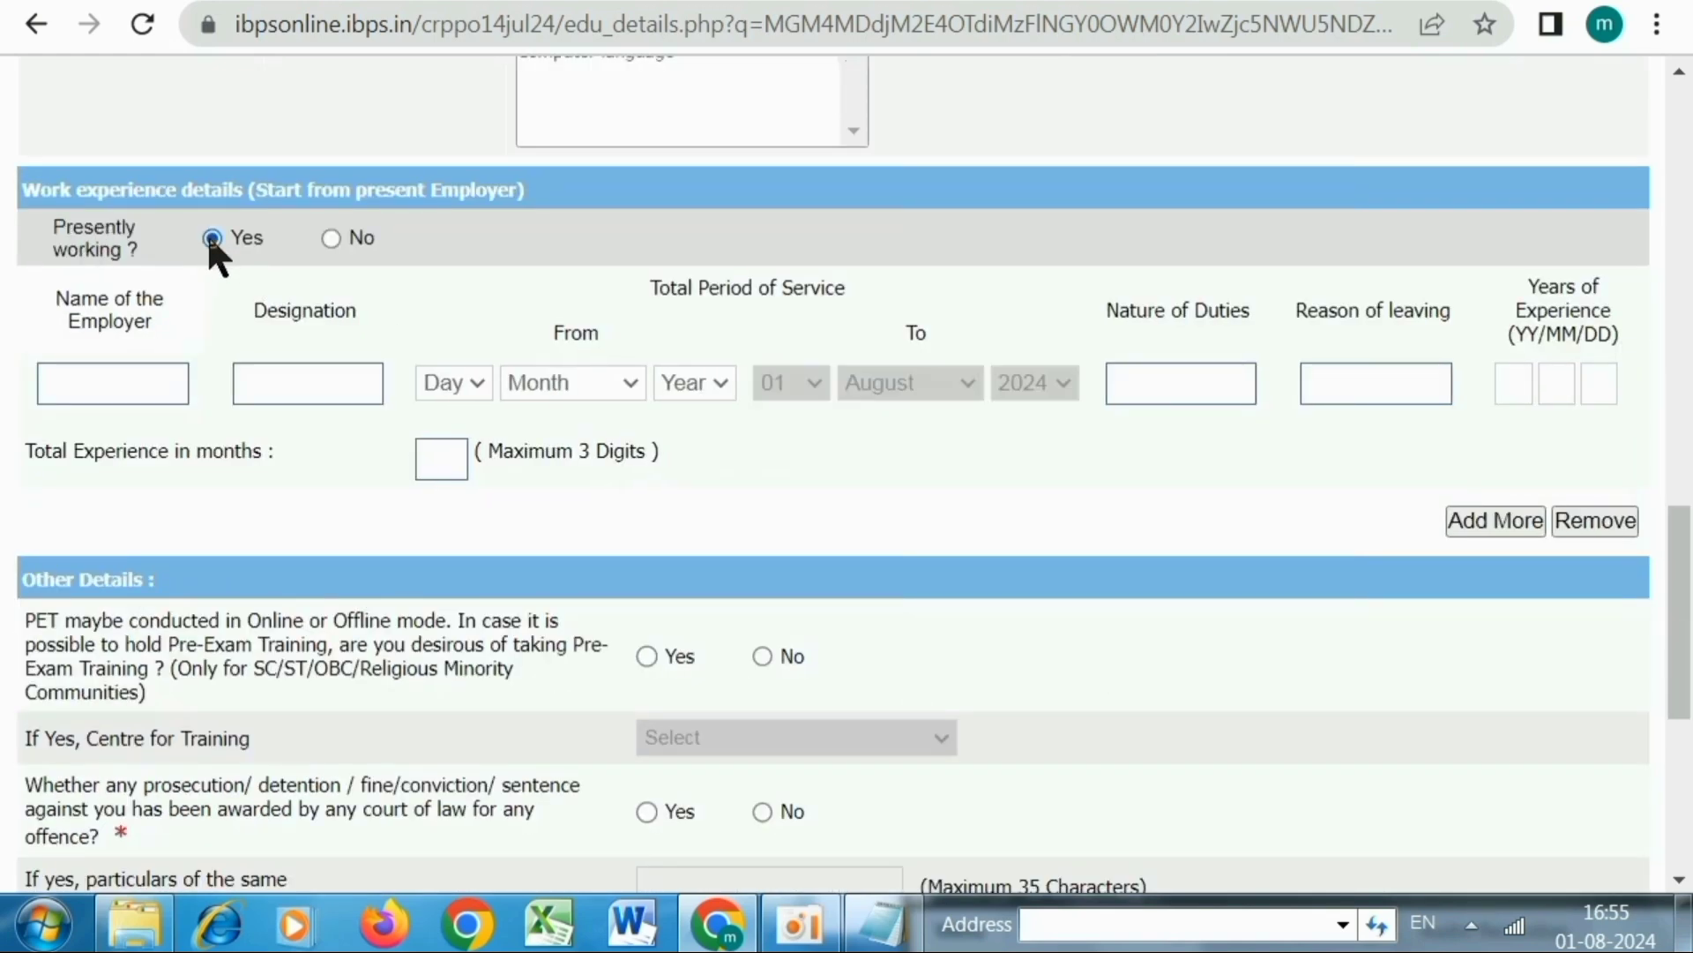
{"action": "left_click", "coordinate": [114, 381]}
{"action": "left_click", "coordinate": [294, 393]}
{"action": "left_click", "coordinate": [331, 238]}
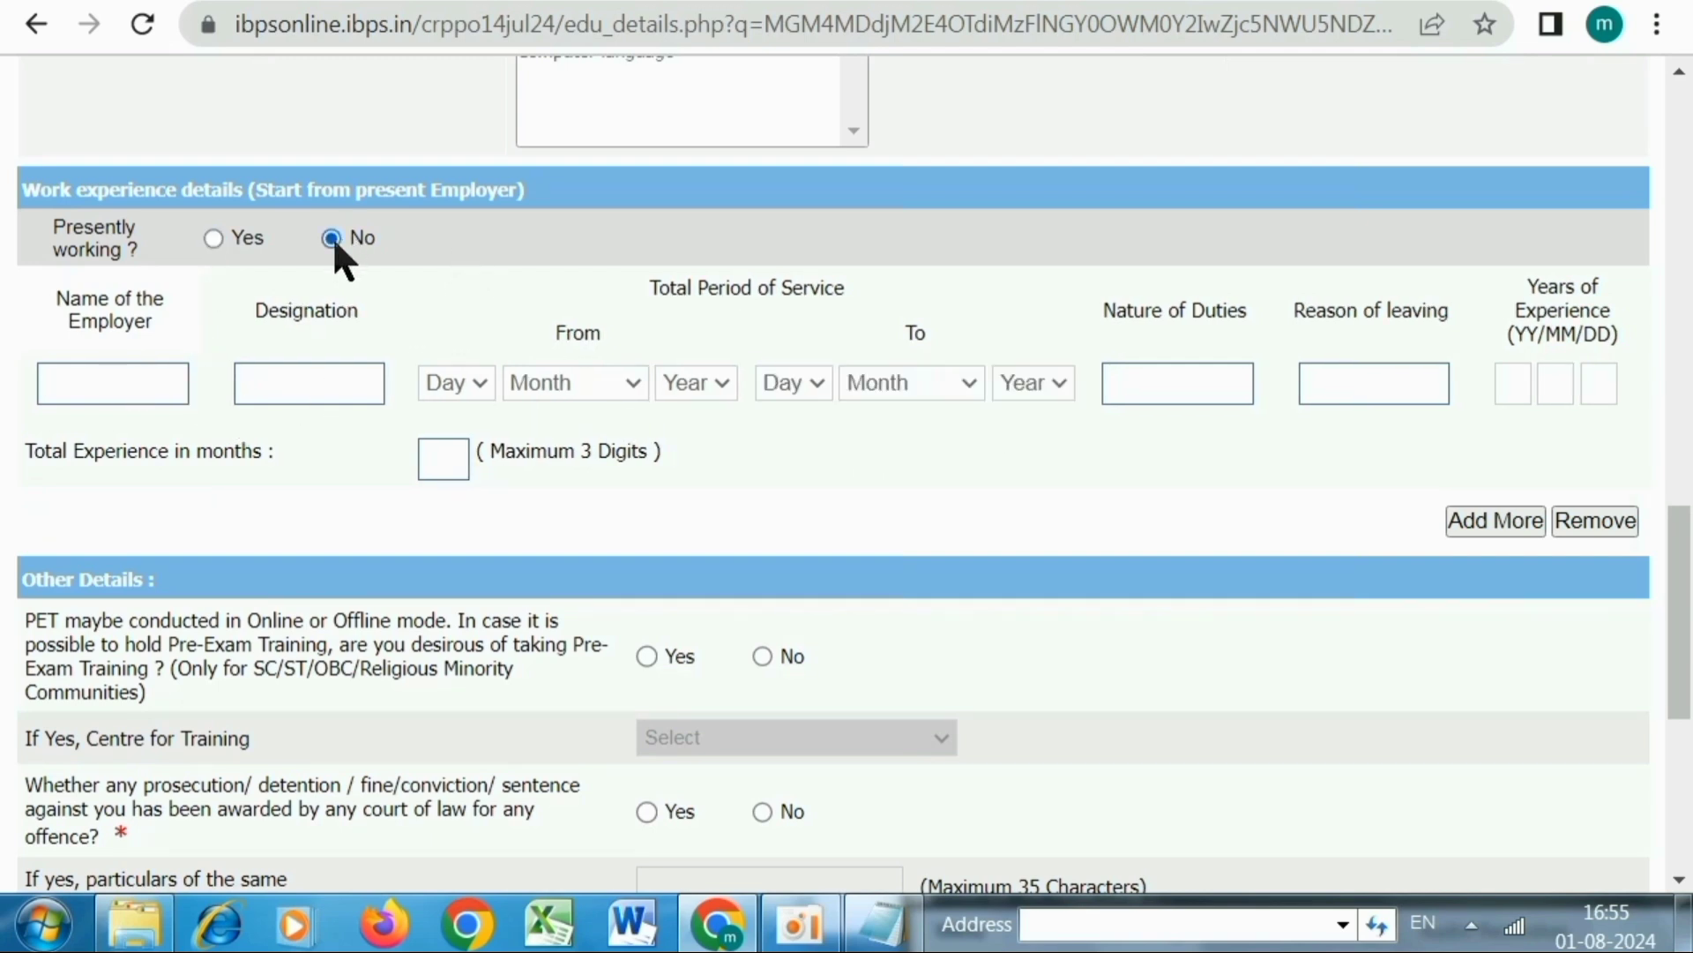
{"action": "scroll", "coordinate": [622, 339], "scroll_direction": "down", "scroll_amount": 5}
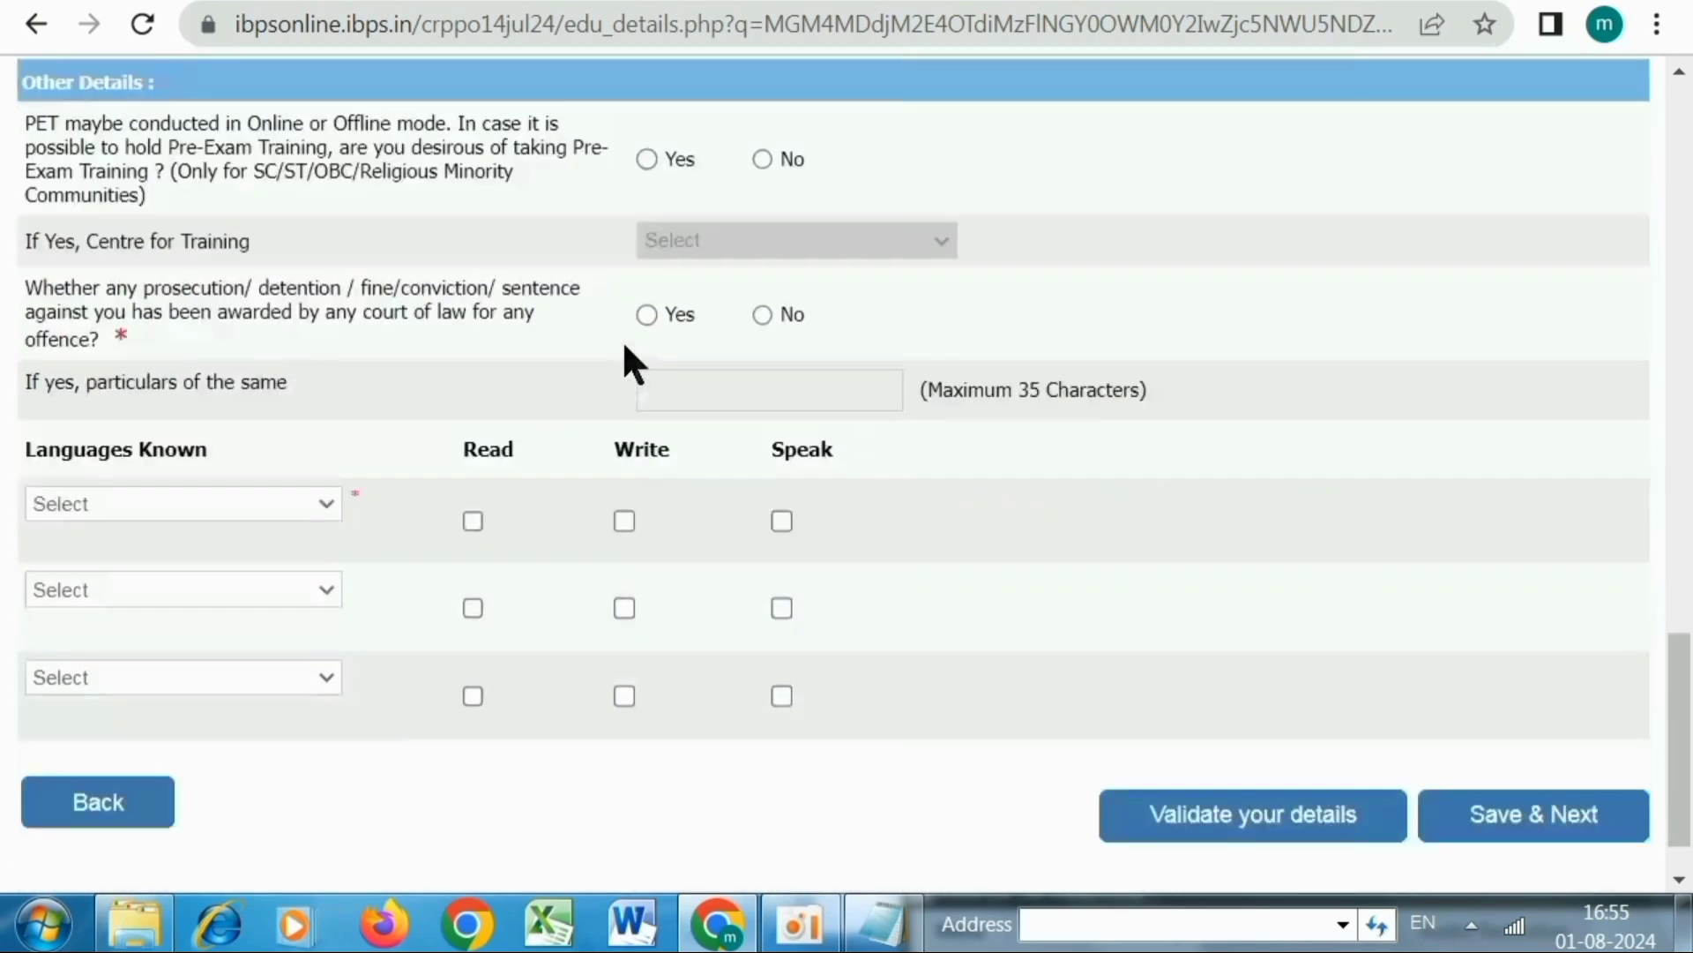
Decline Pre-Exam Training after viewing the centre options, leaving the prosecution question at No
{"action": "scroll", "coordinate": [601, 335], "scroll_direction": "up", "scroll_amount": 1}
{"action": "scroll", "coordinate": [602, 348], "scroll_direction": "up", "scroll_amount": 1}
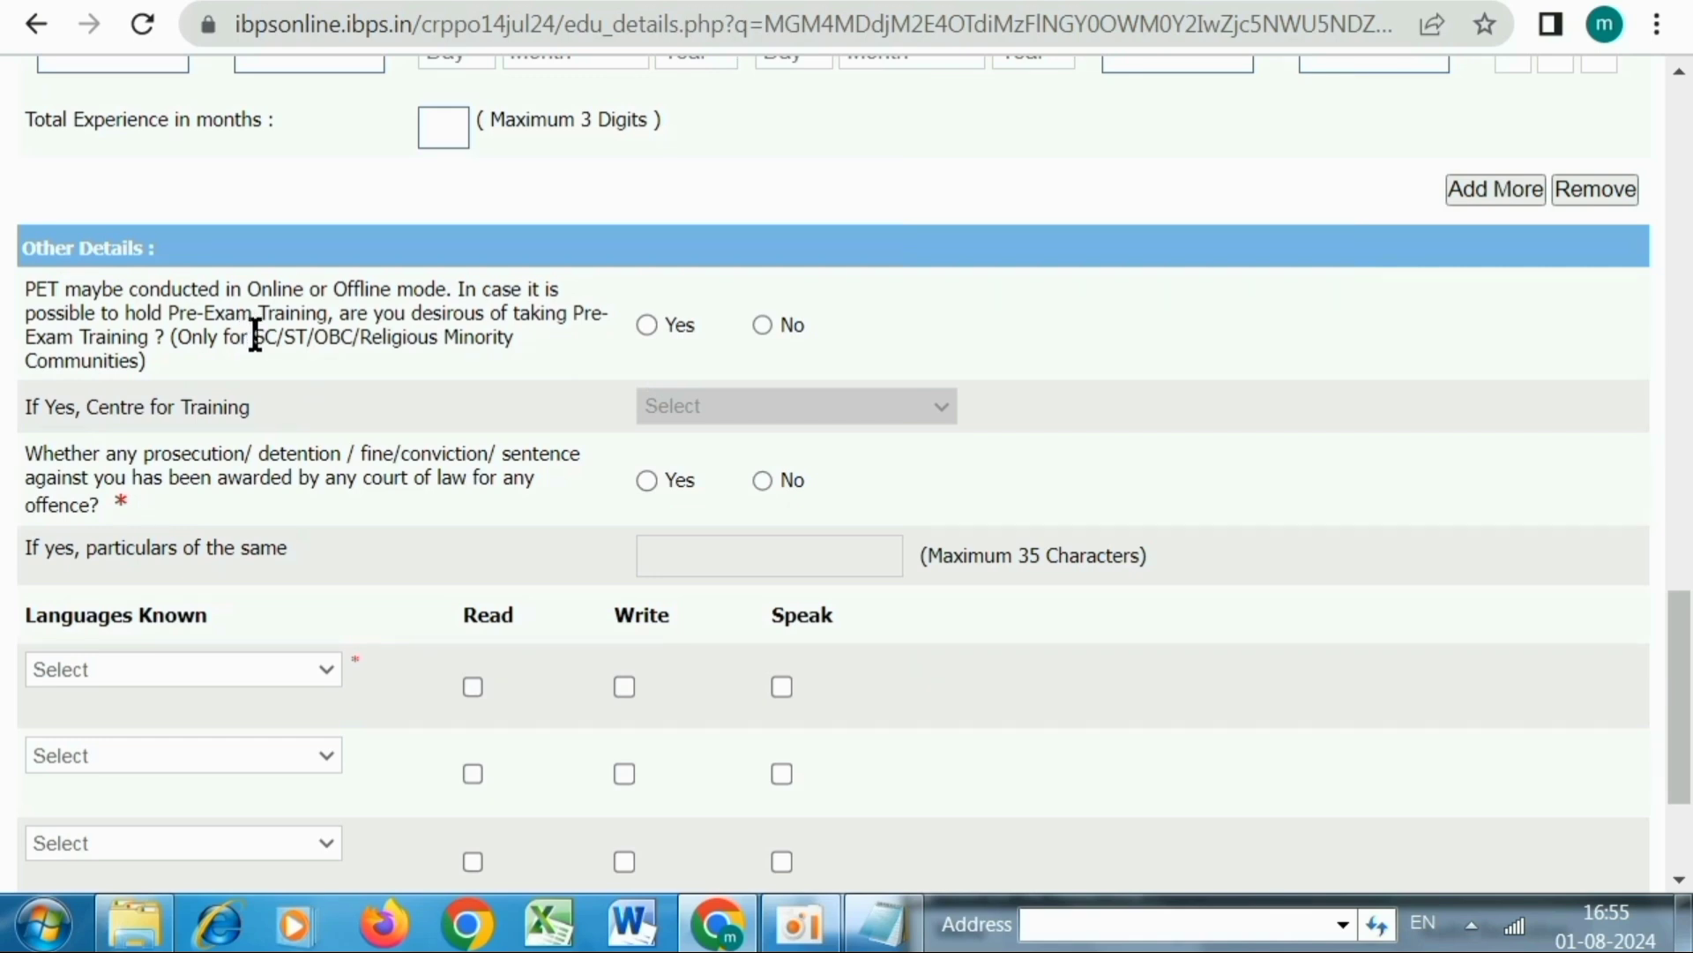
{"action": "left_click", "coordinate": [644, 335]}
{"action": "left_click", "coordinate": [682, 408]}
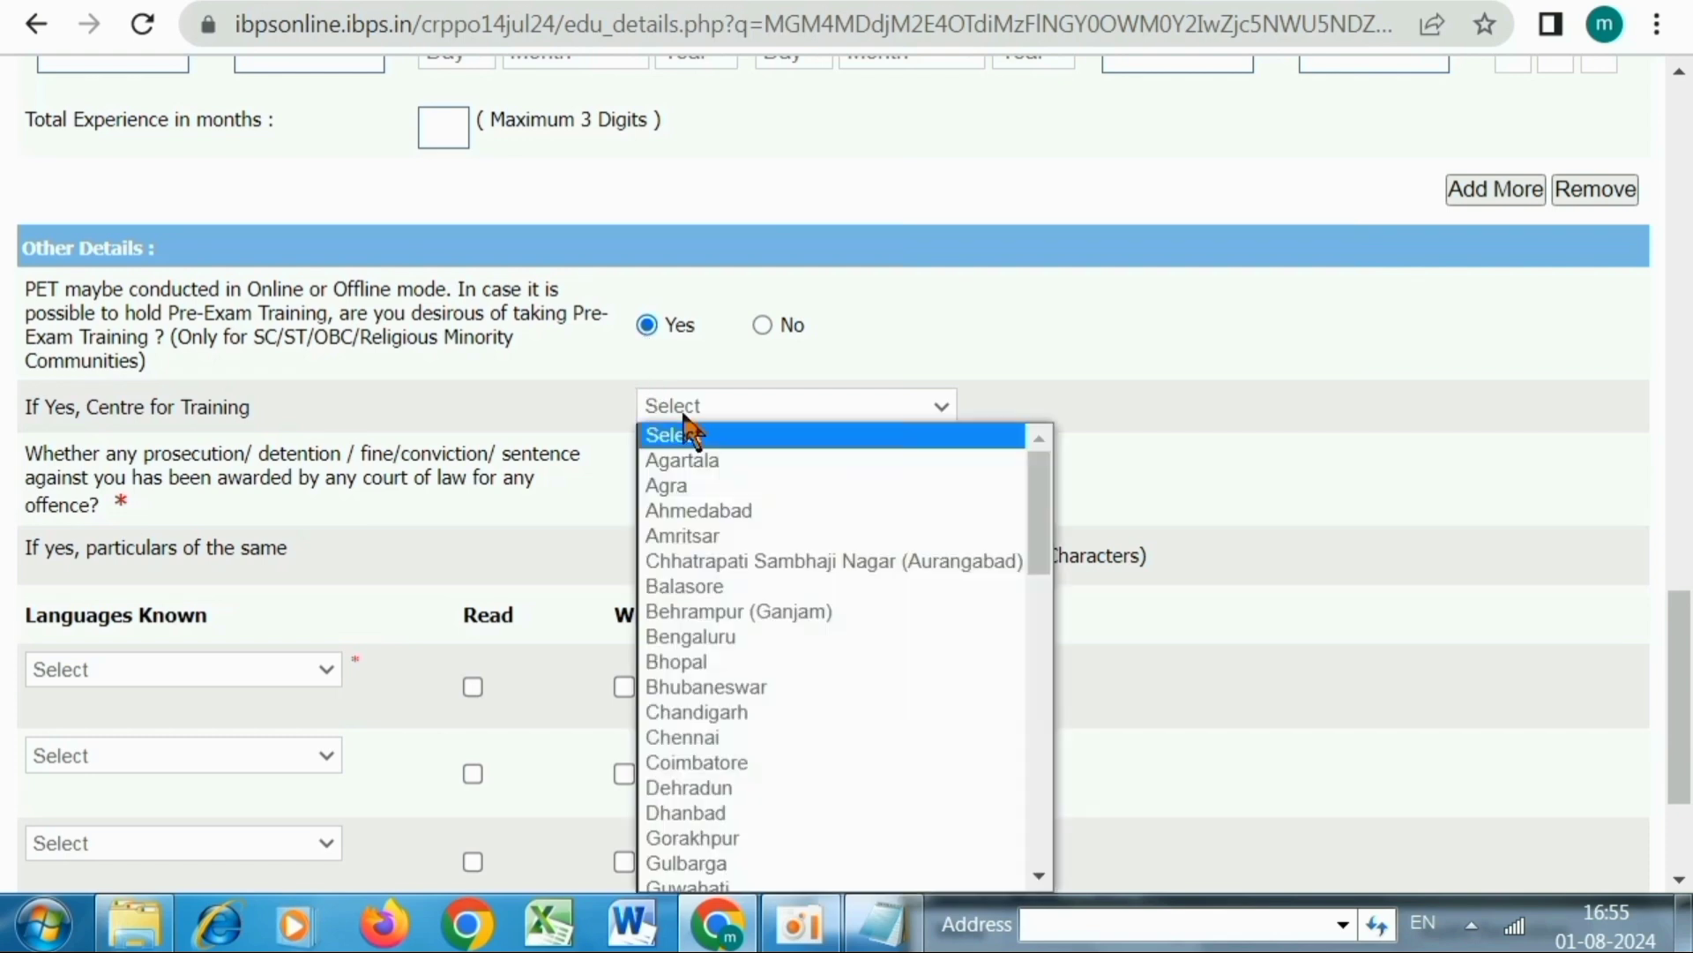
{"action": "scroll", "coordinate": [703, 816], "scroll_direction": "down", "scroll_amount": 5}
{"action": "scroll", "coordinate": [704, 821], "scroll_direction": "down", "scroll_amount": 5}
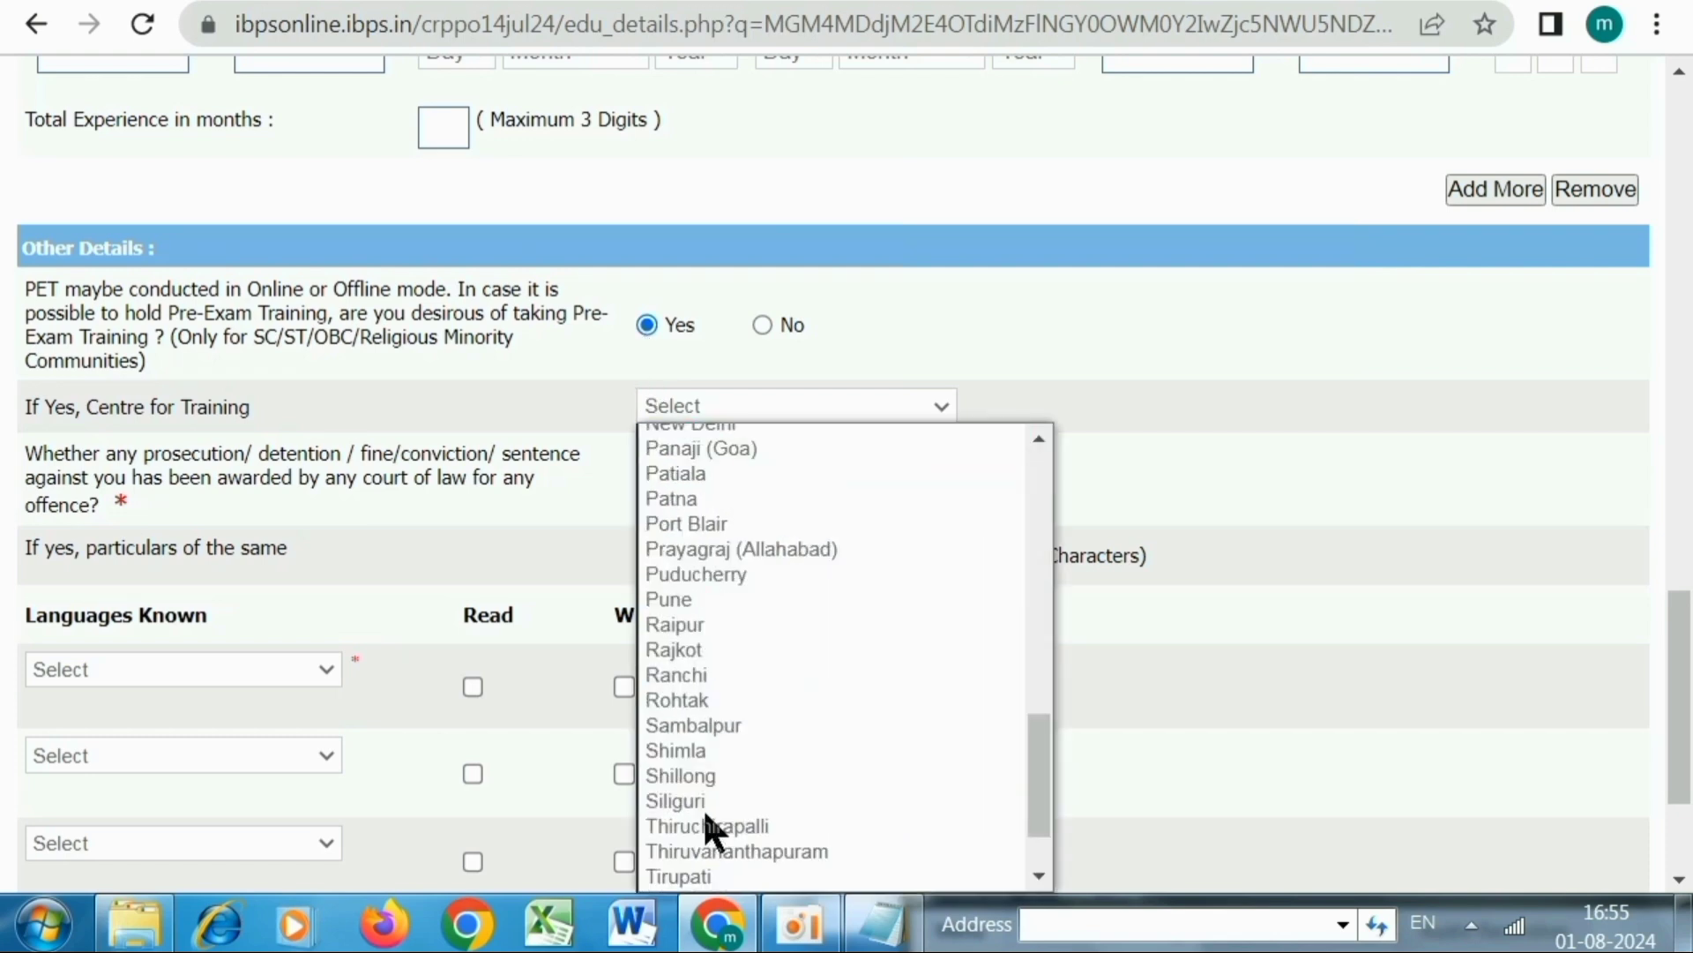
{"action": "left_click", "coordinate": [763, 326]}
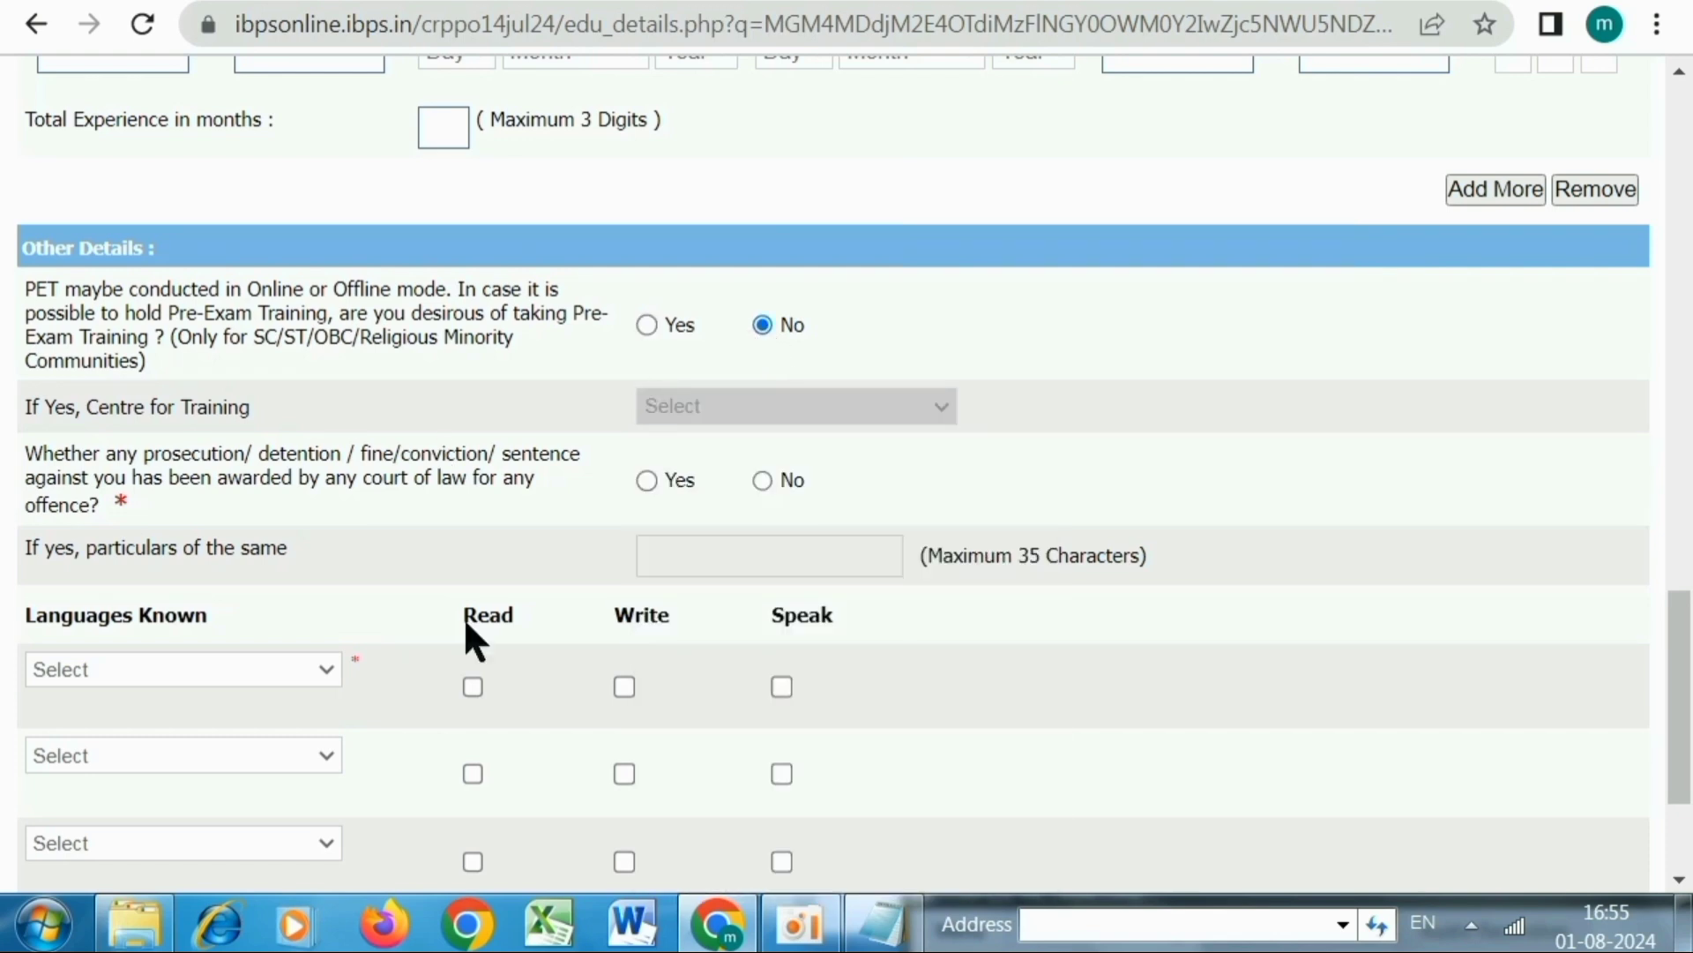
{"action": "scroll", "coordinate": [352, 480], "scroll_direction": "down", "scroll_amount": 3}
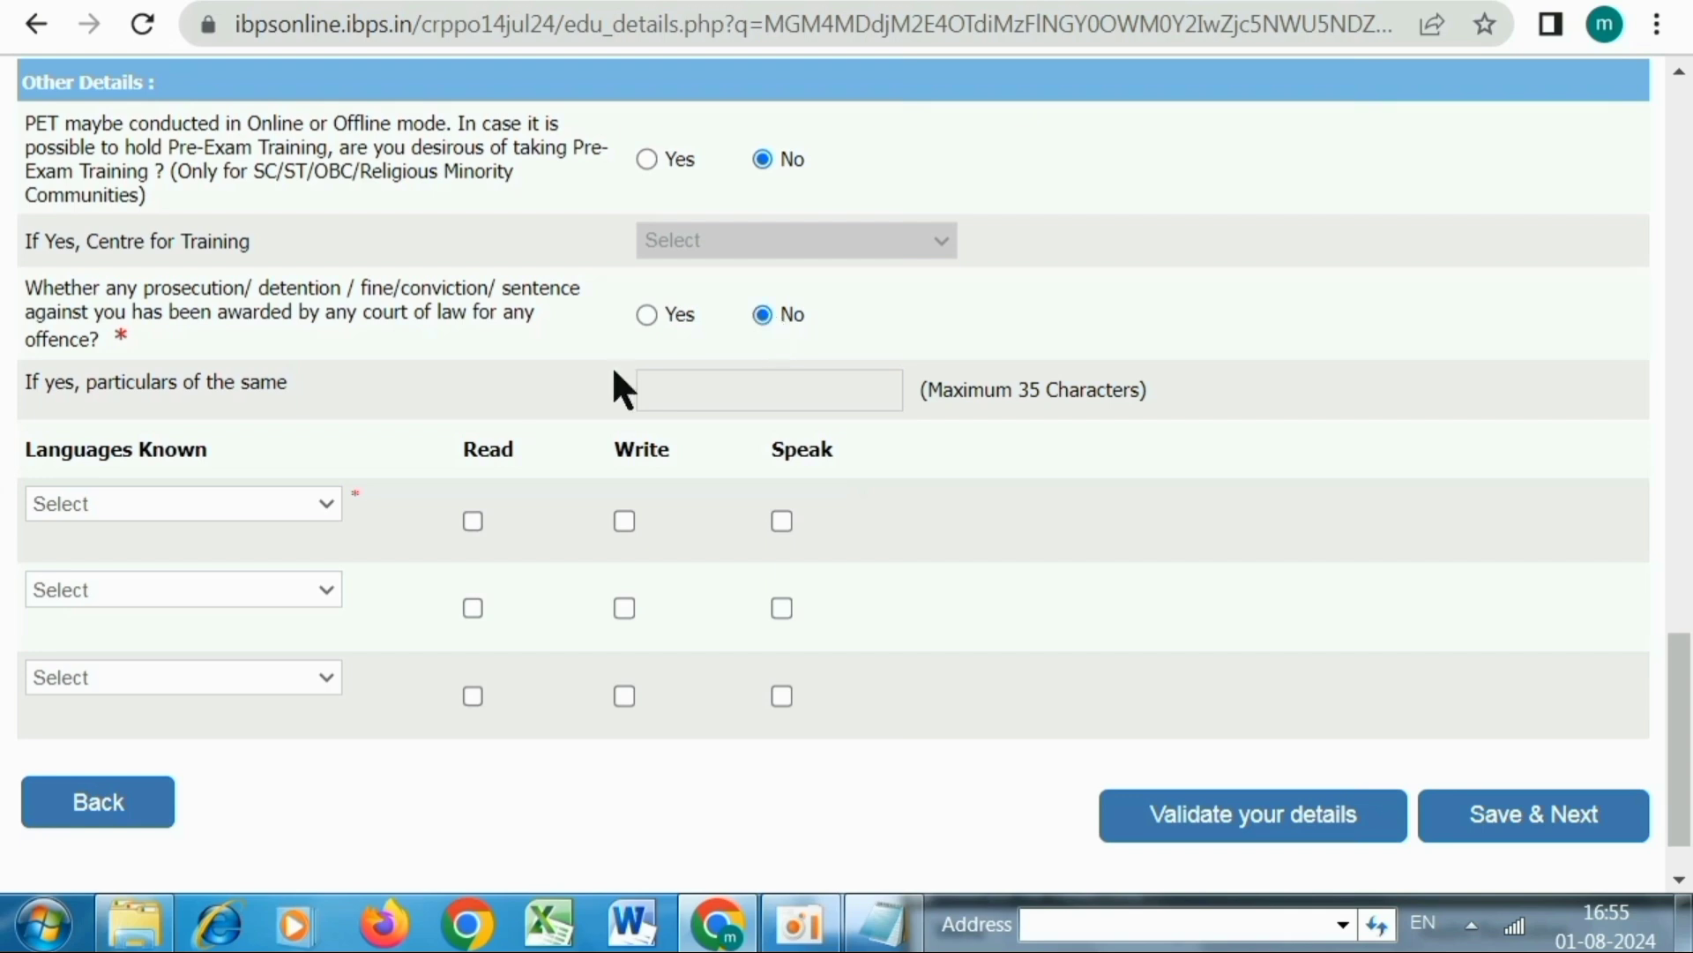
{"action": "left_click", "coordinate": [183, 503]}
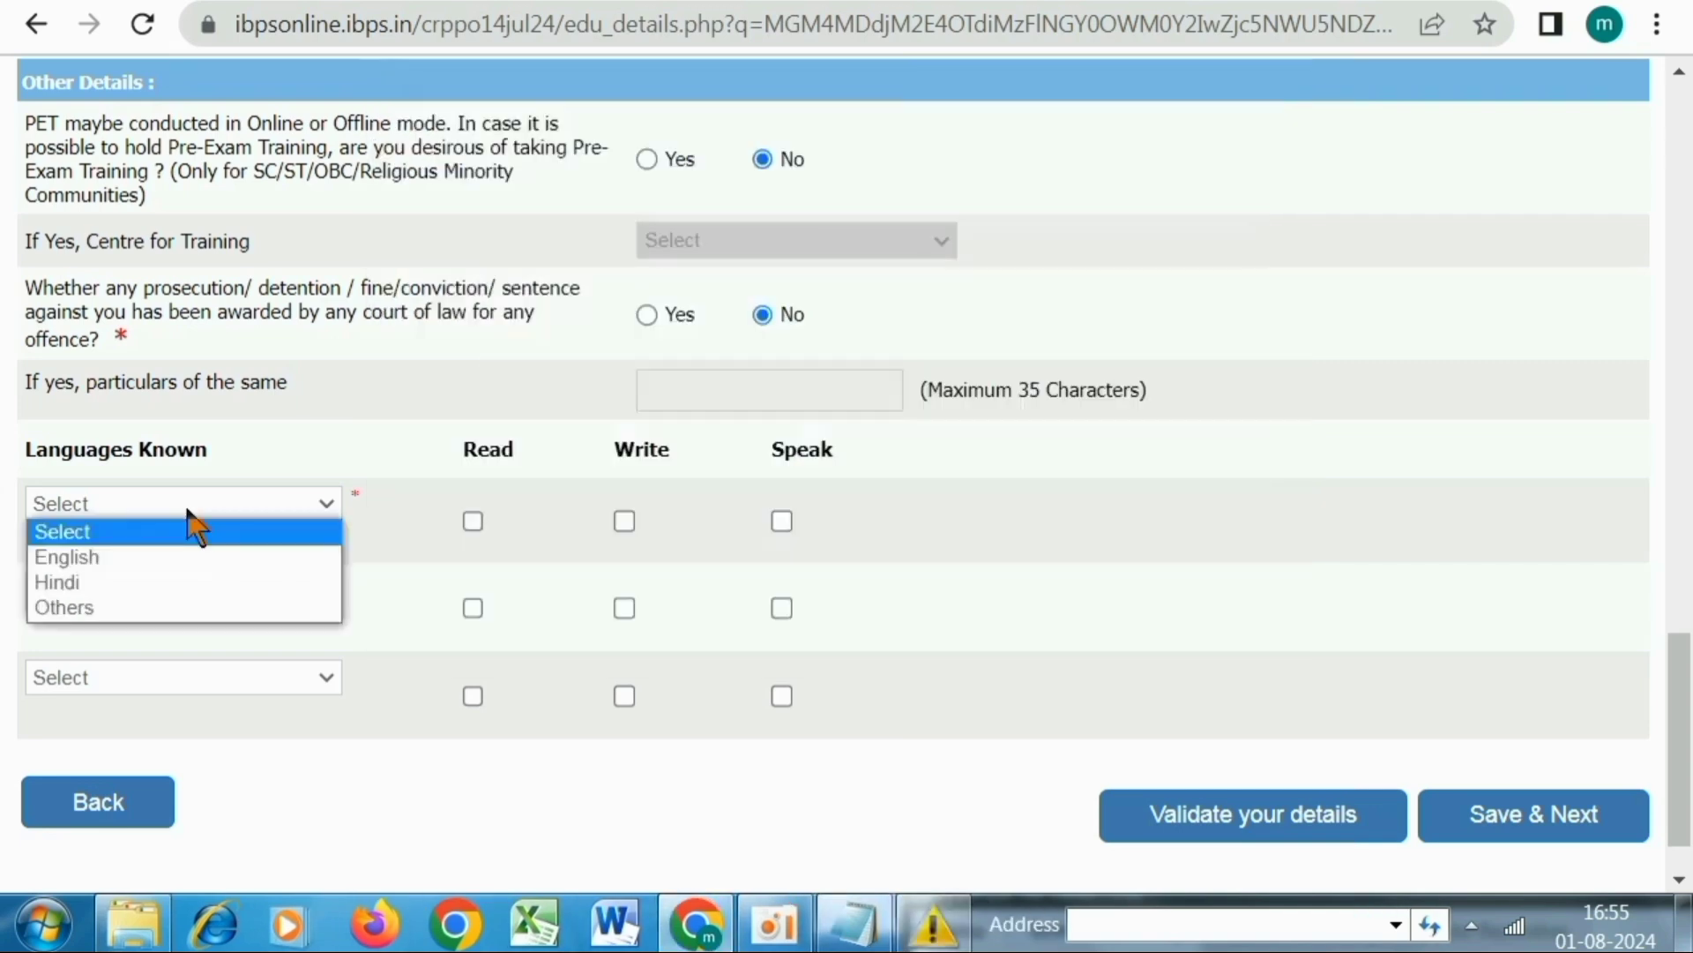
Add English and Hindi as known languages, leaving the third language blank
{"action": "left_click", "coordinate": [82, 556]}
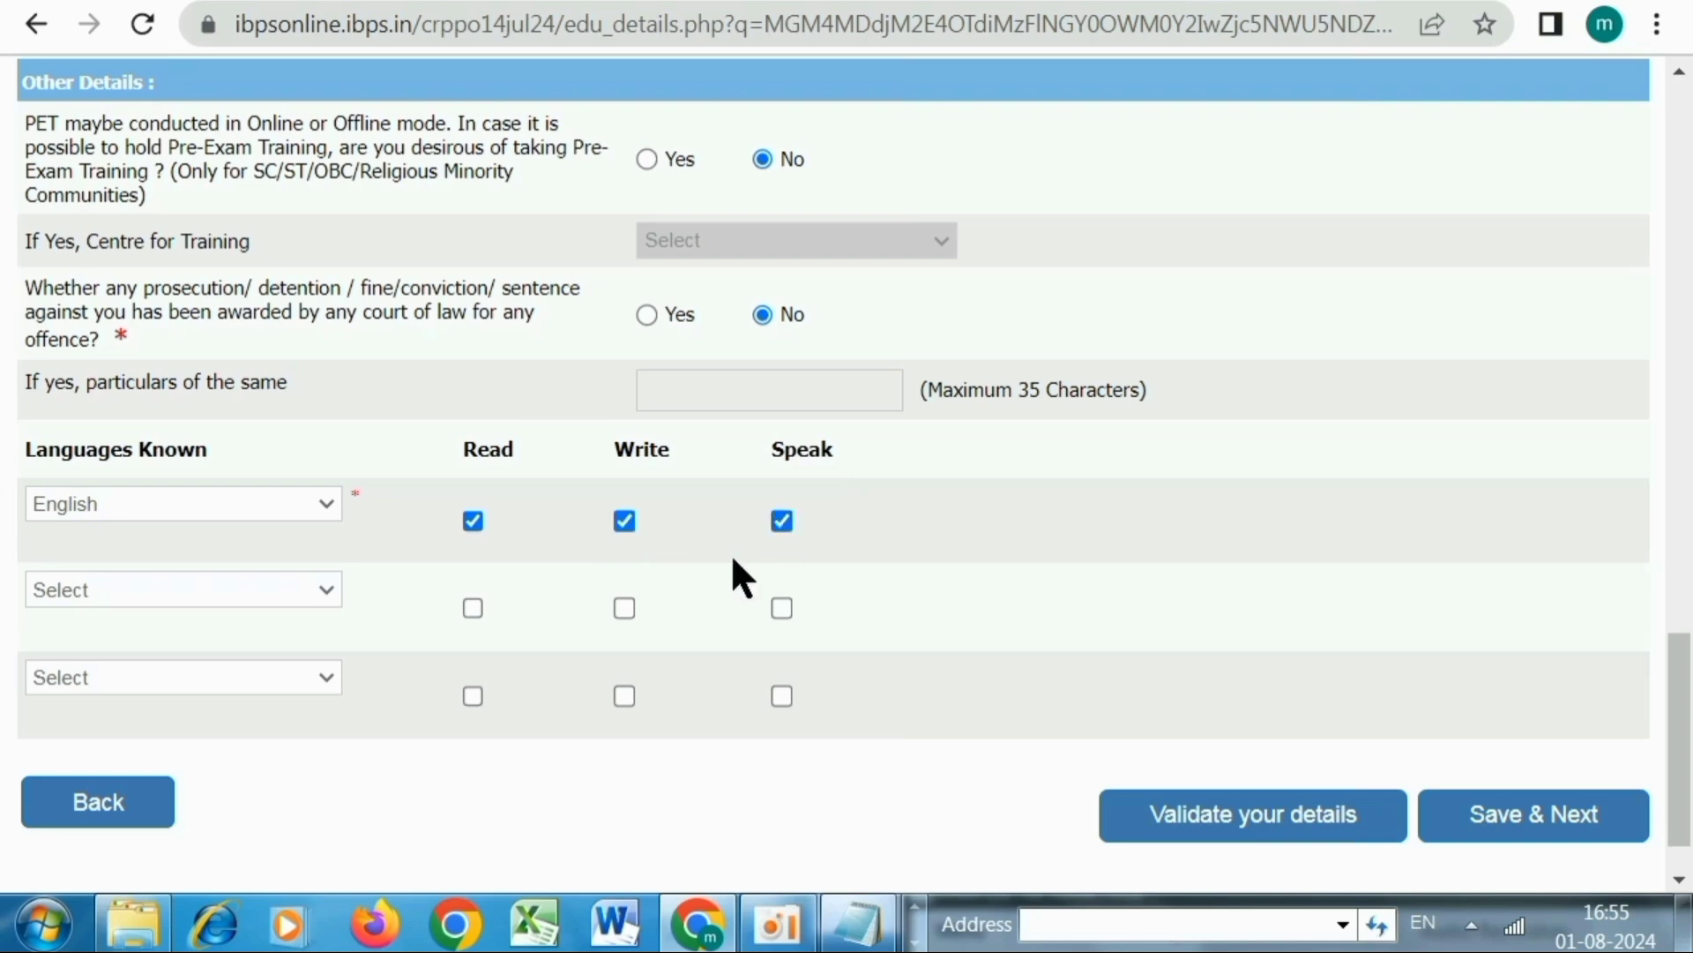
{"action": "left_click", "coordinate": [180, 589]}
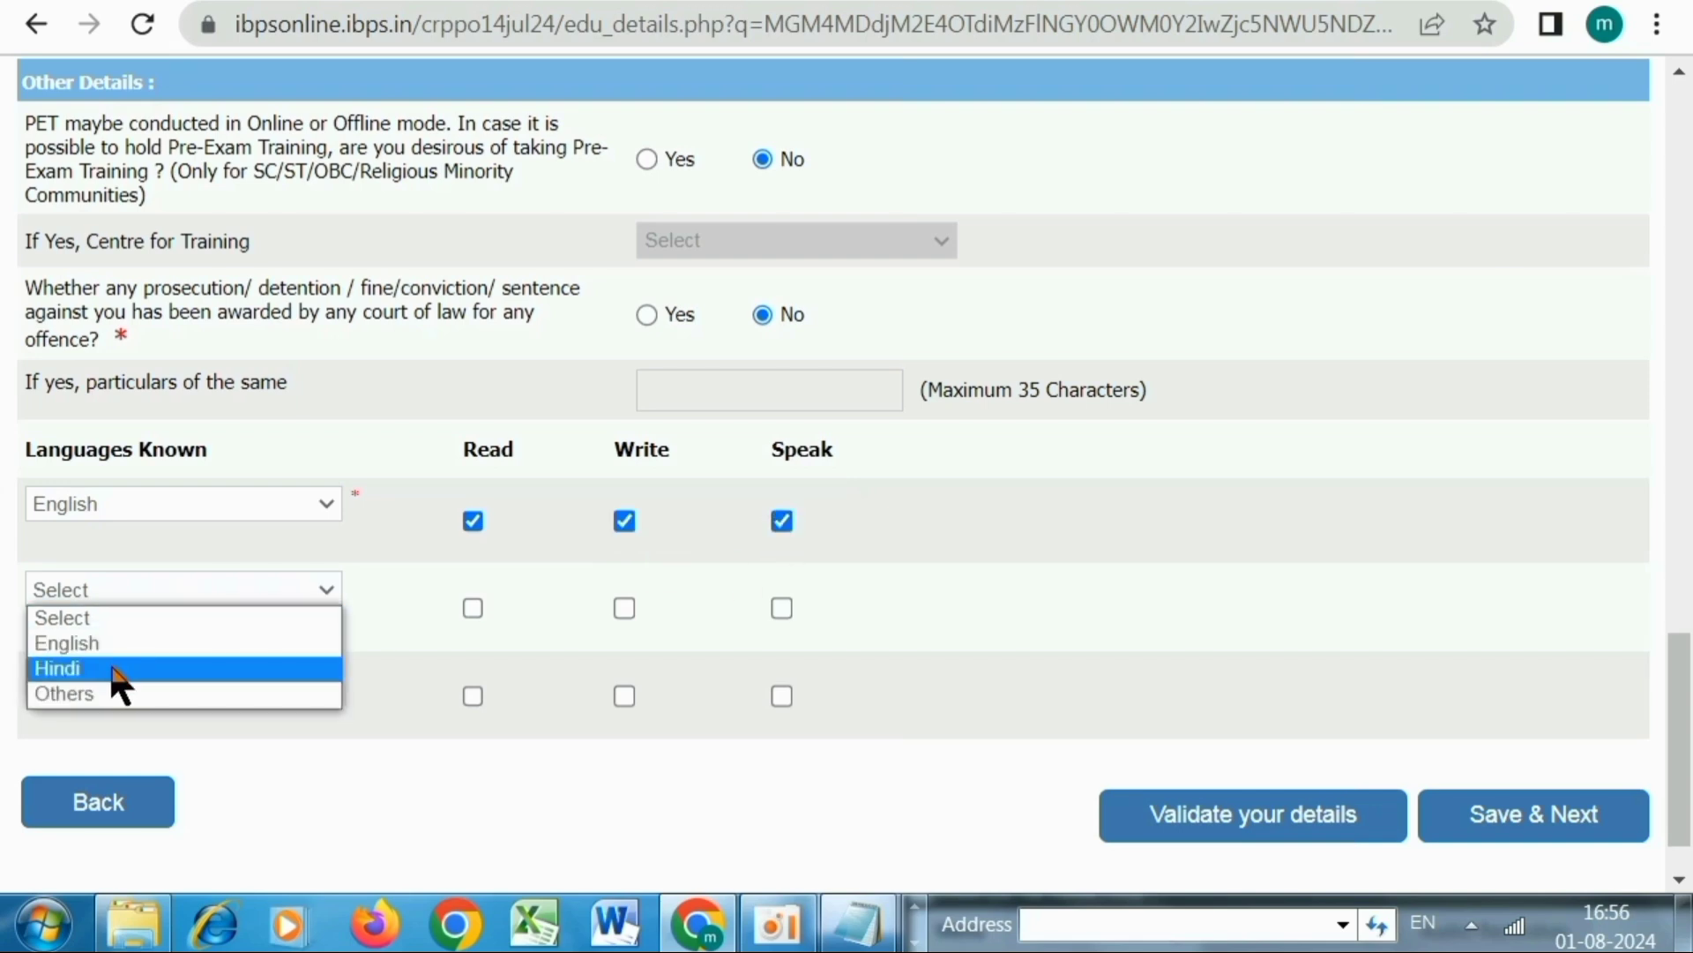
{"action": "left_click", "coordinate": [115, 670]}
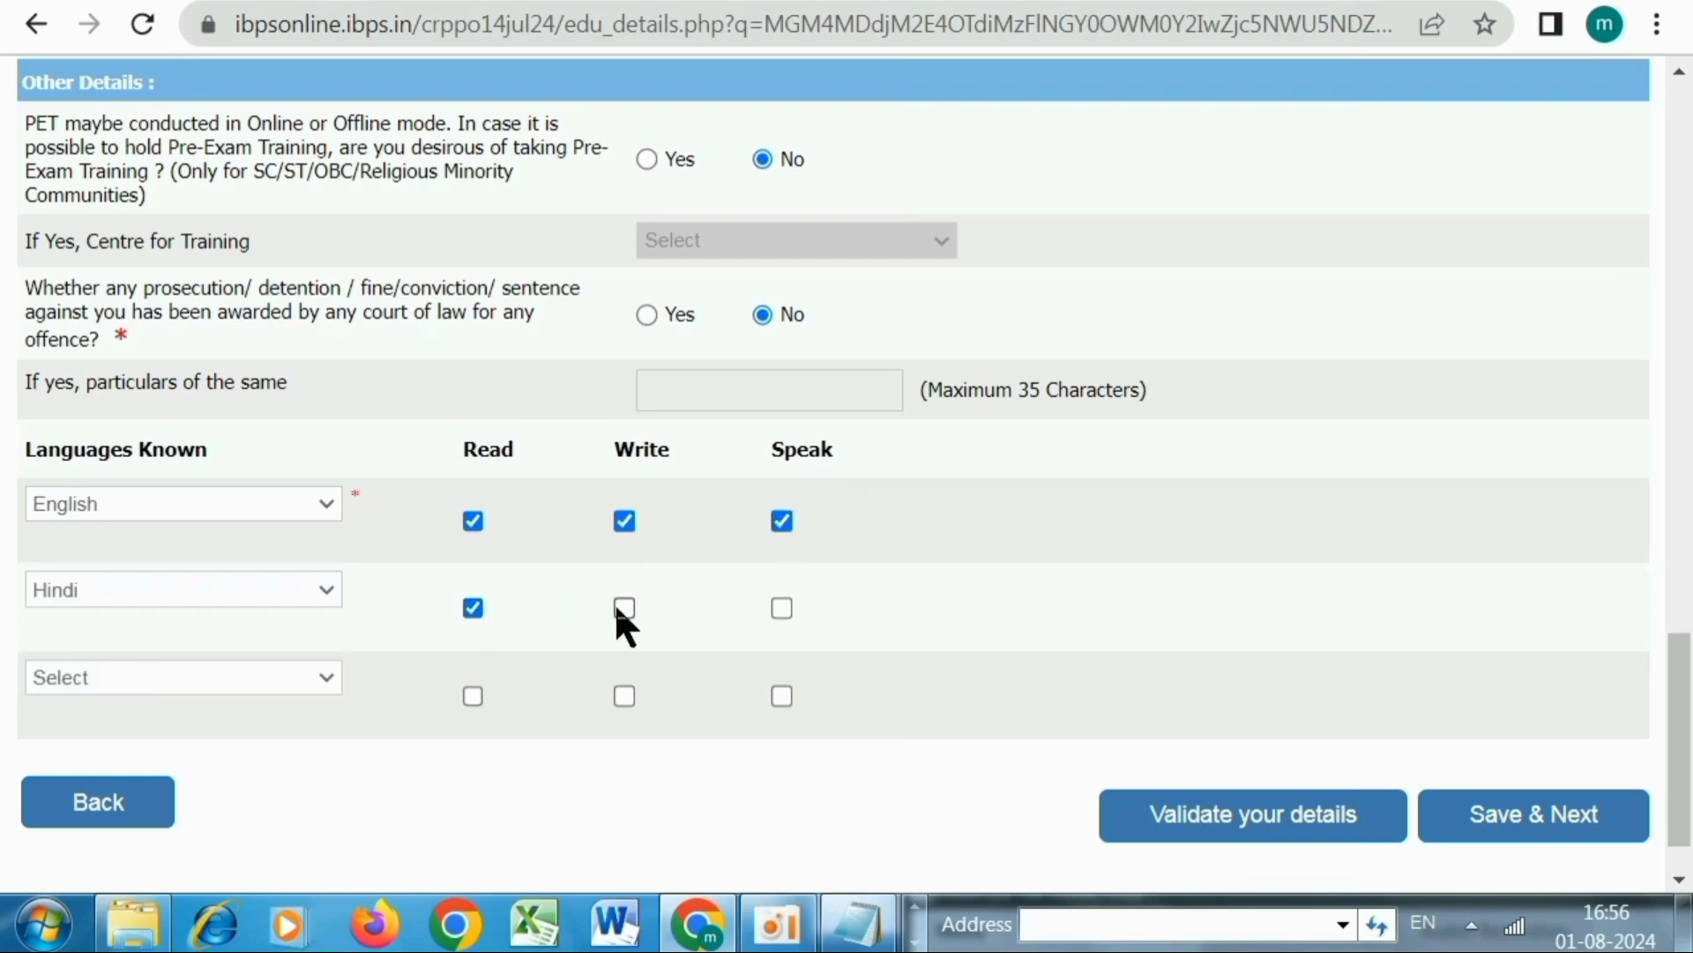
{"action": "left_click", "coordinate": [221, 670]}
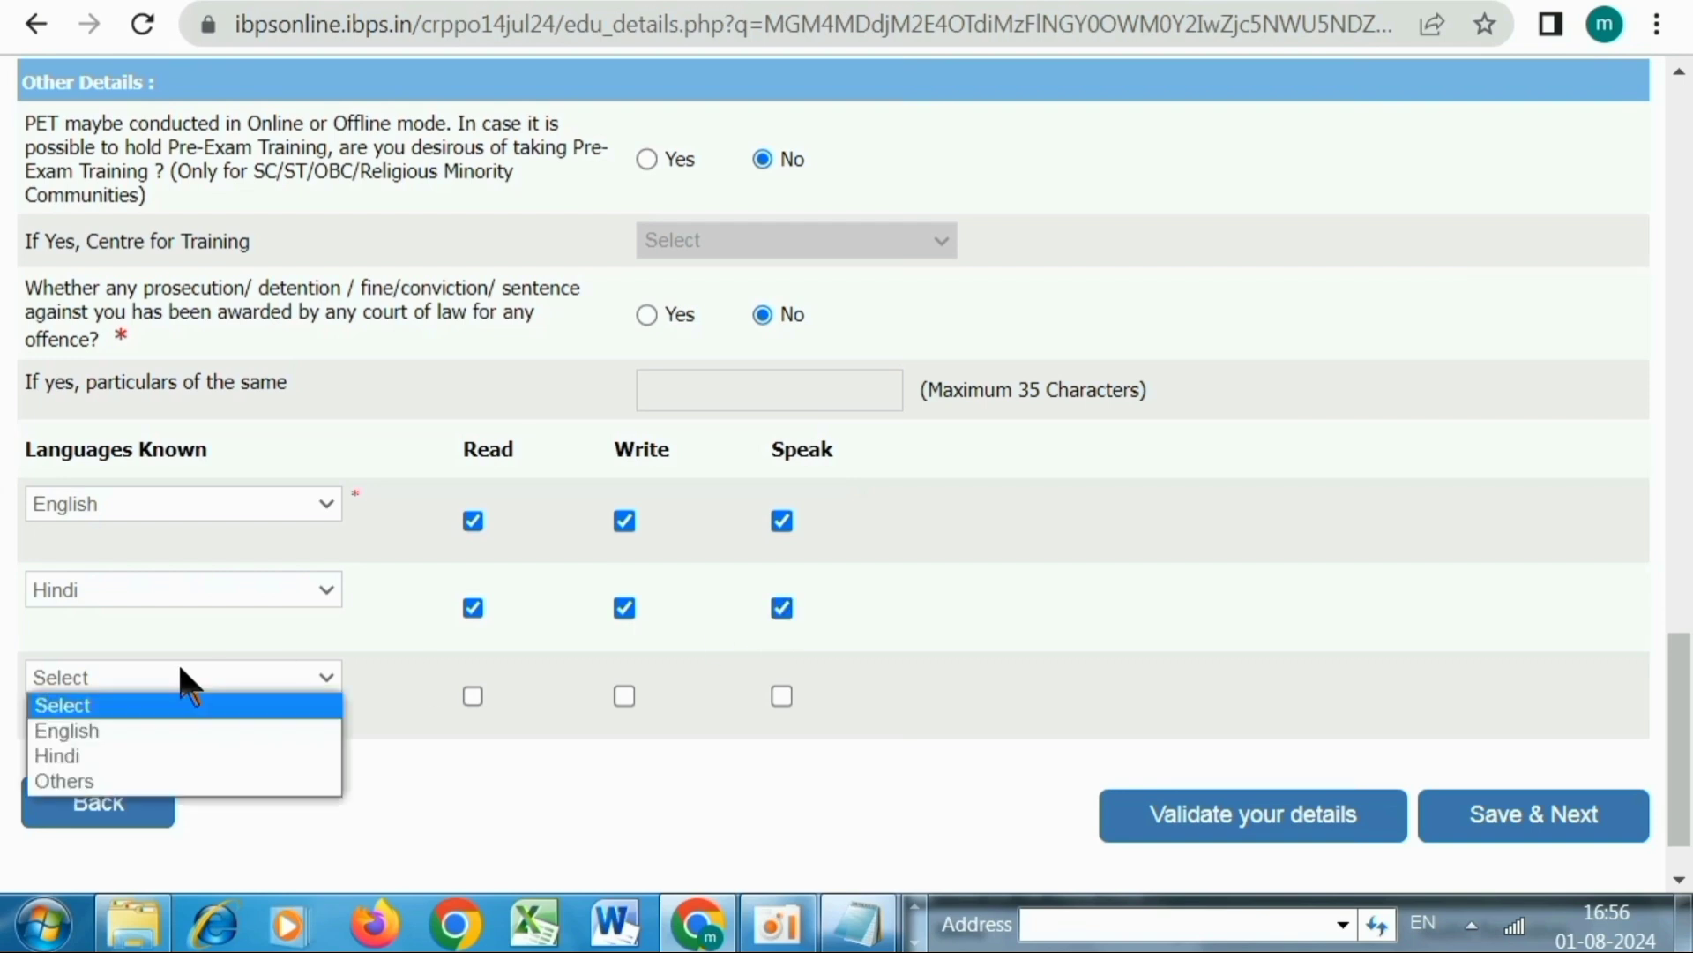
{"action": "left_click", "coordinate": [430, 664]}
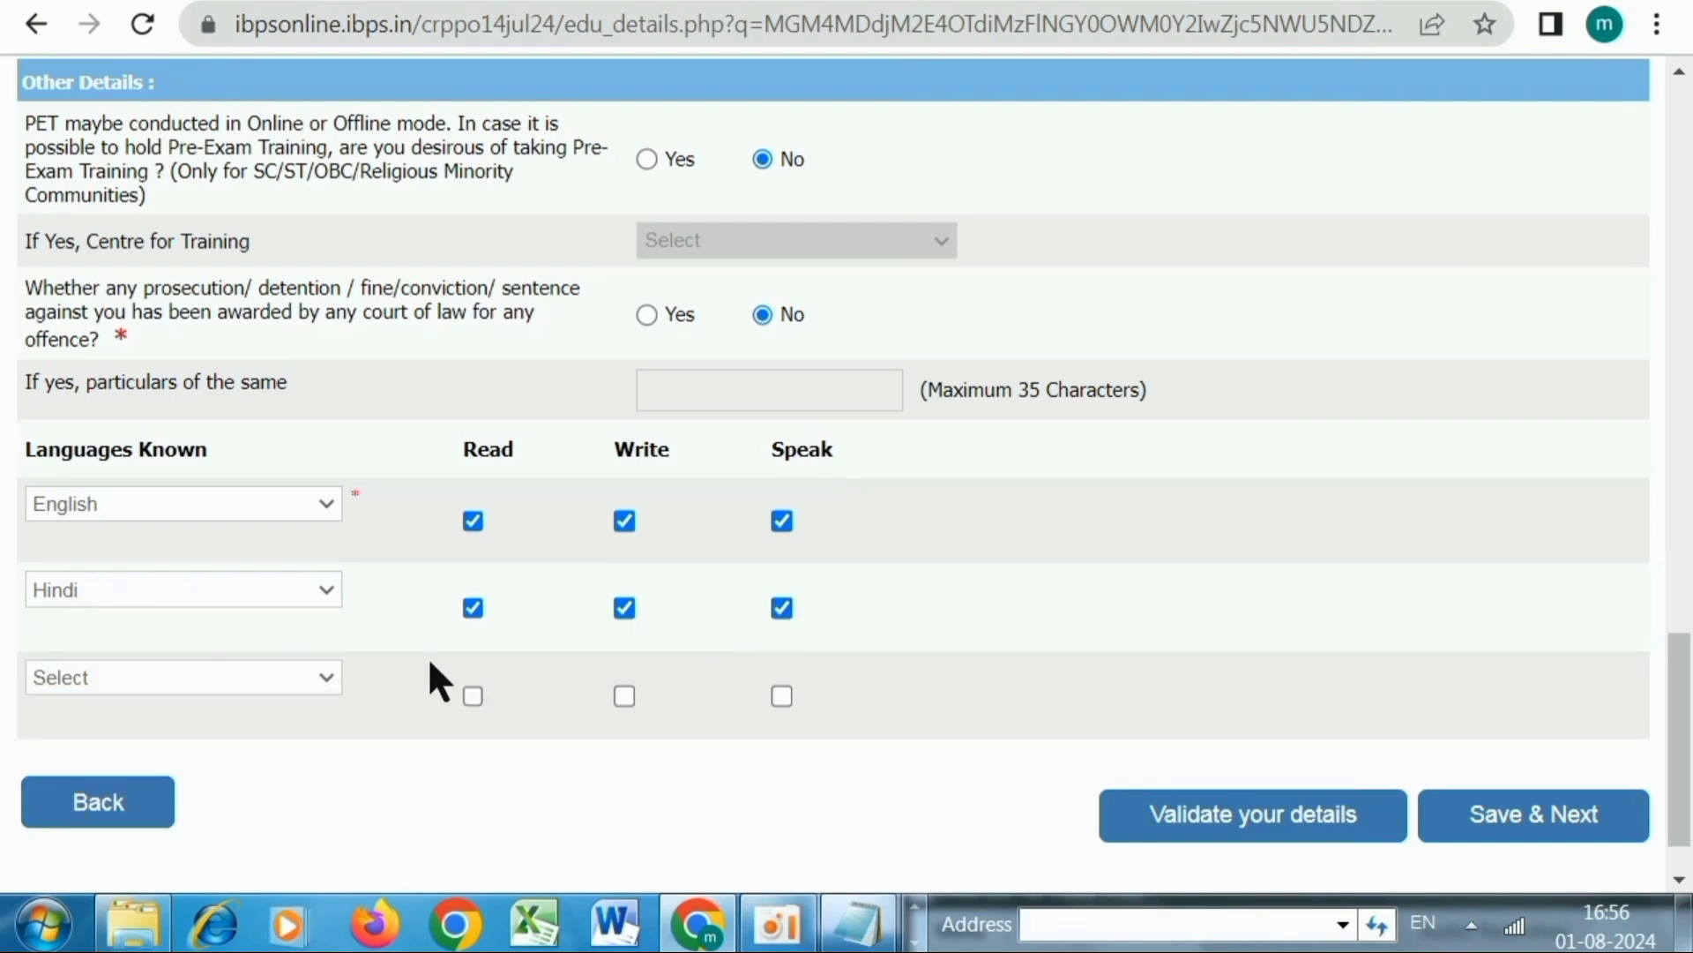
Validate the details, accept the Verified Successfully alert, and save to continue
{"action": "left_click", "coordinate": [1190, 812]}
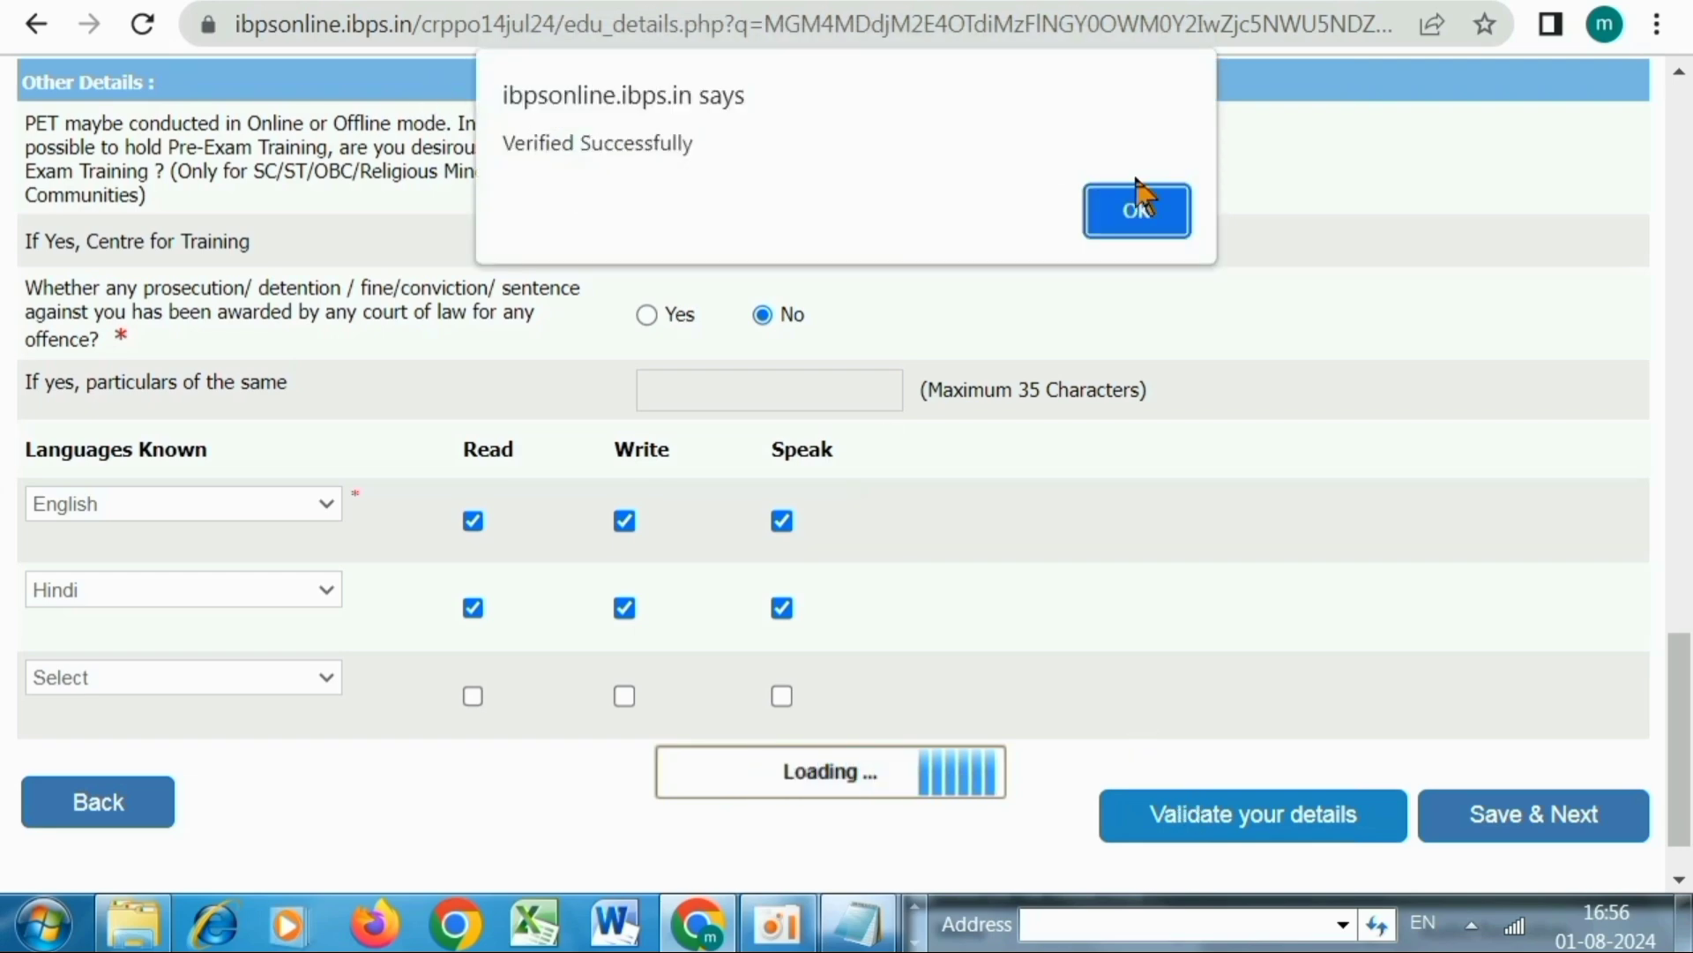
{"action": "left_click", "coordinate": [1143, 210]}
{"action": "left_click", "coordinate": [1561, 829]}
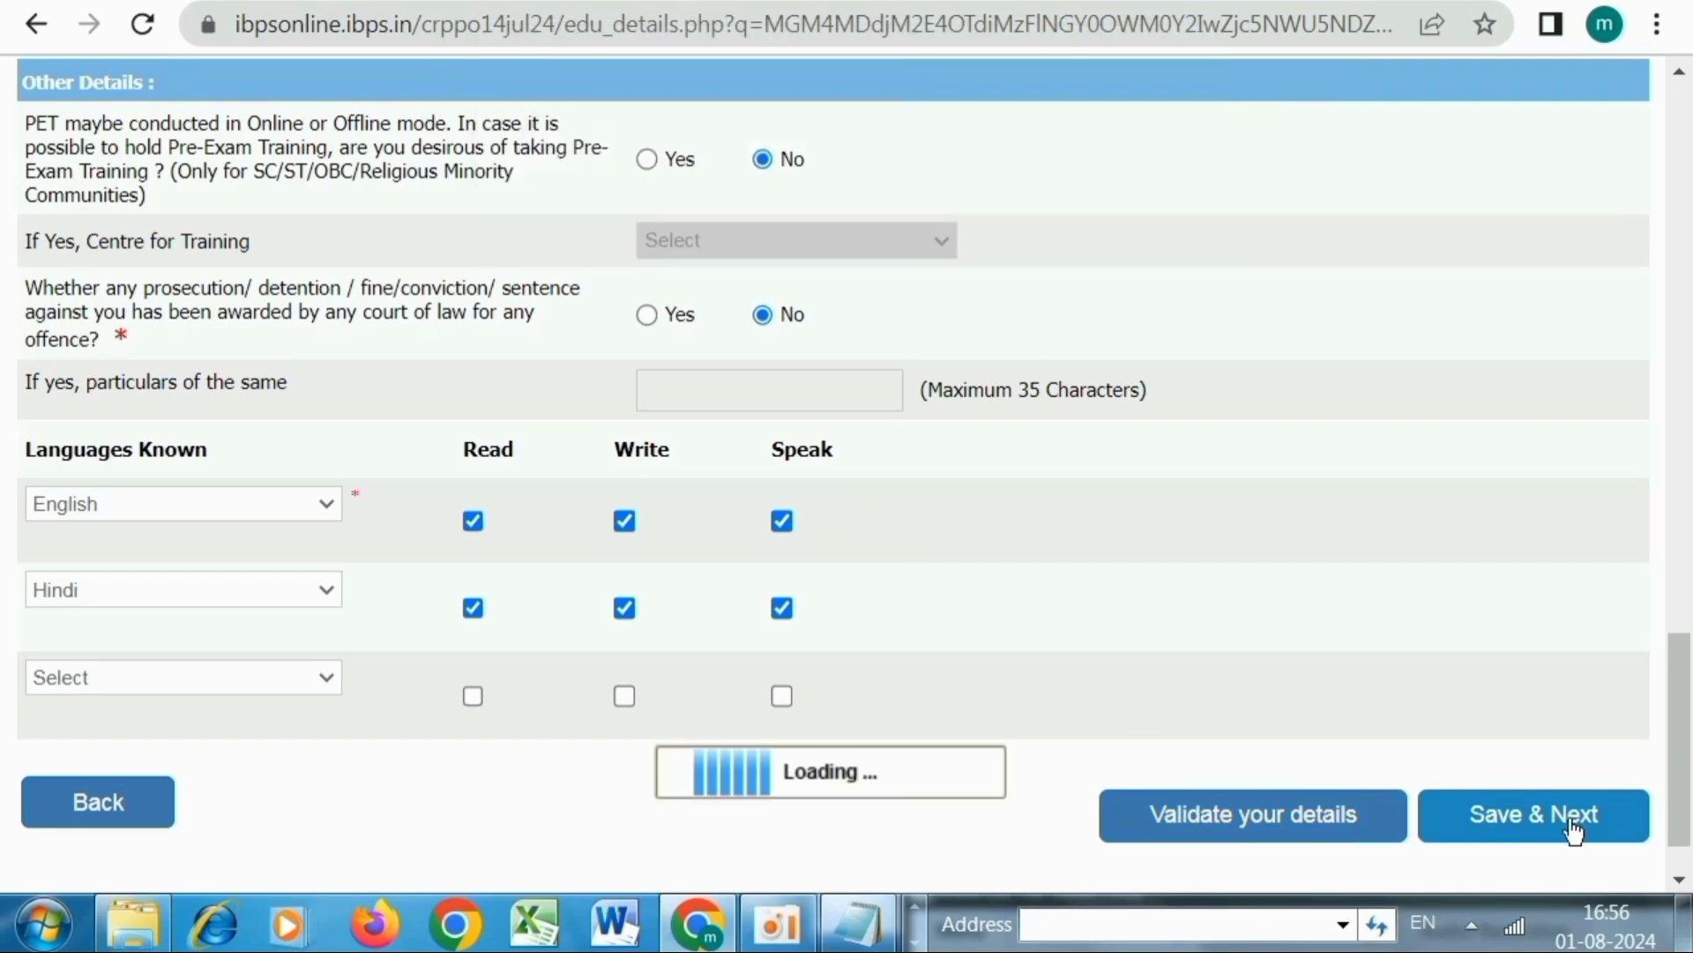
{"action": "scroll", "coordinate": [1074, 564], "scroll_direction": "down", "scroll_amount": 3}
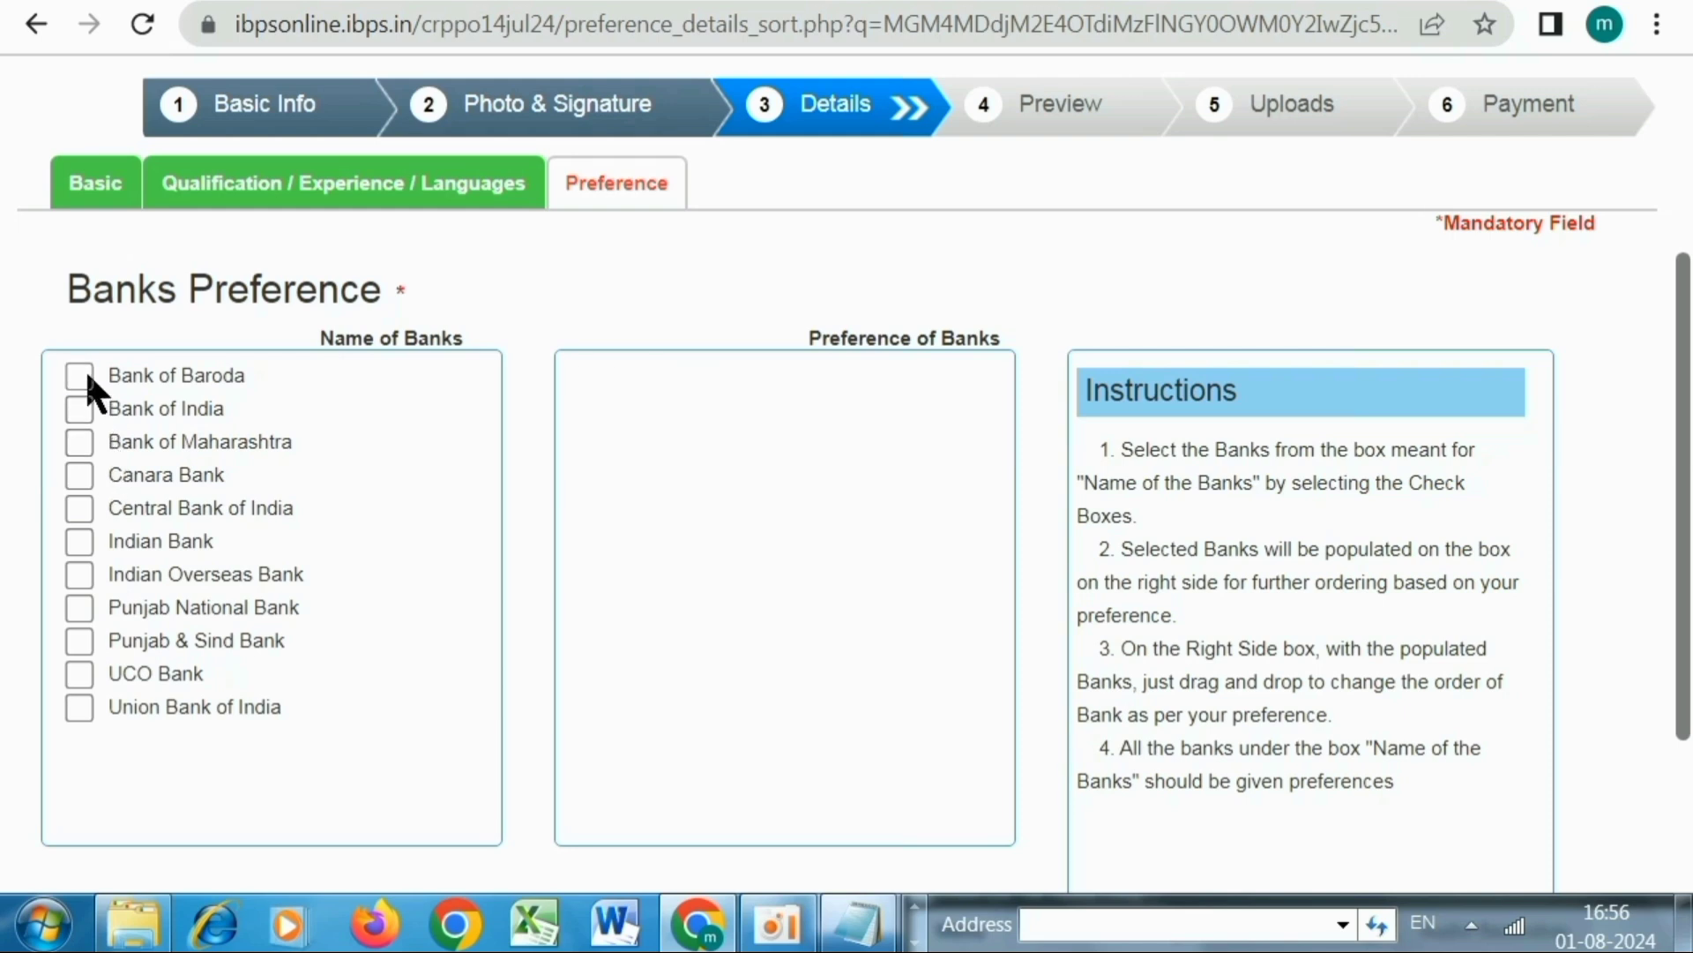
Tick all eleven banks, Bank of Baroda through Union Bank of India, and save the preferences
{"action": "left_click", "coordinate": [86, 374]}
{"action": "left_click", "coordinate": [78, 408]}
{"action": "left_click", "coordinate": [76, 441]}
{"action": "left_click", "coordinate": [76, 475]}
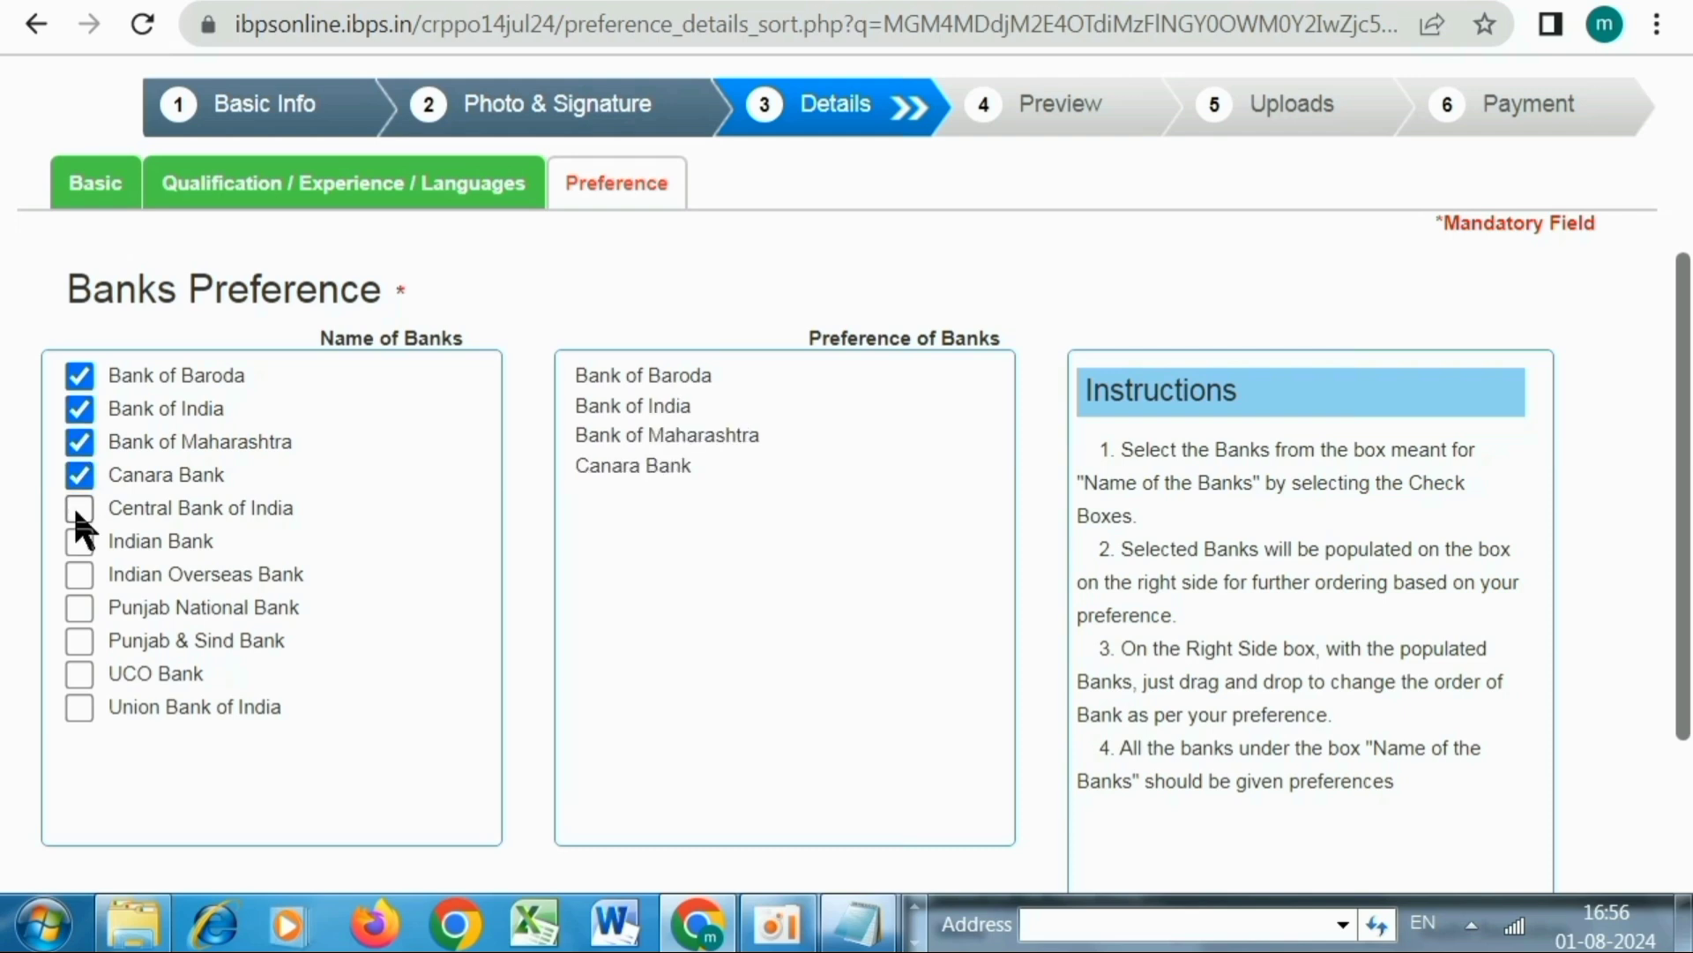
{"action": "left_click", "coordinate": [78, 508]}
{"action": "left_click", "coordinate": [77, 541]}
{"action": "left_click", "coordinate": [78, 575]}
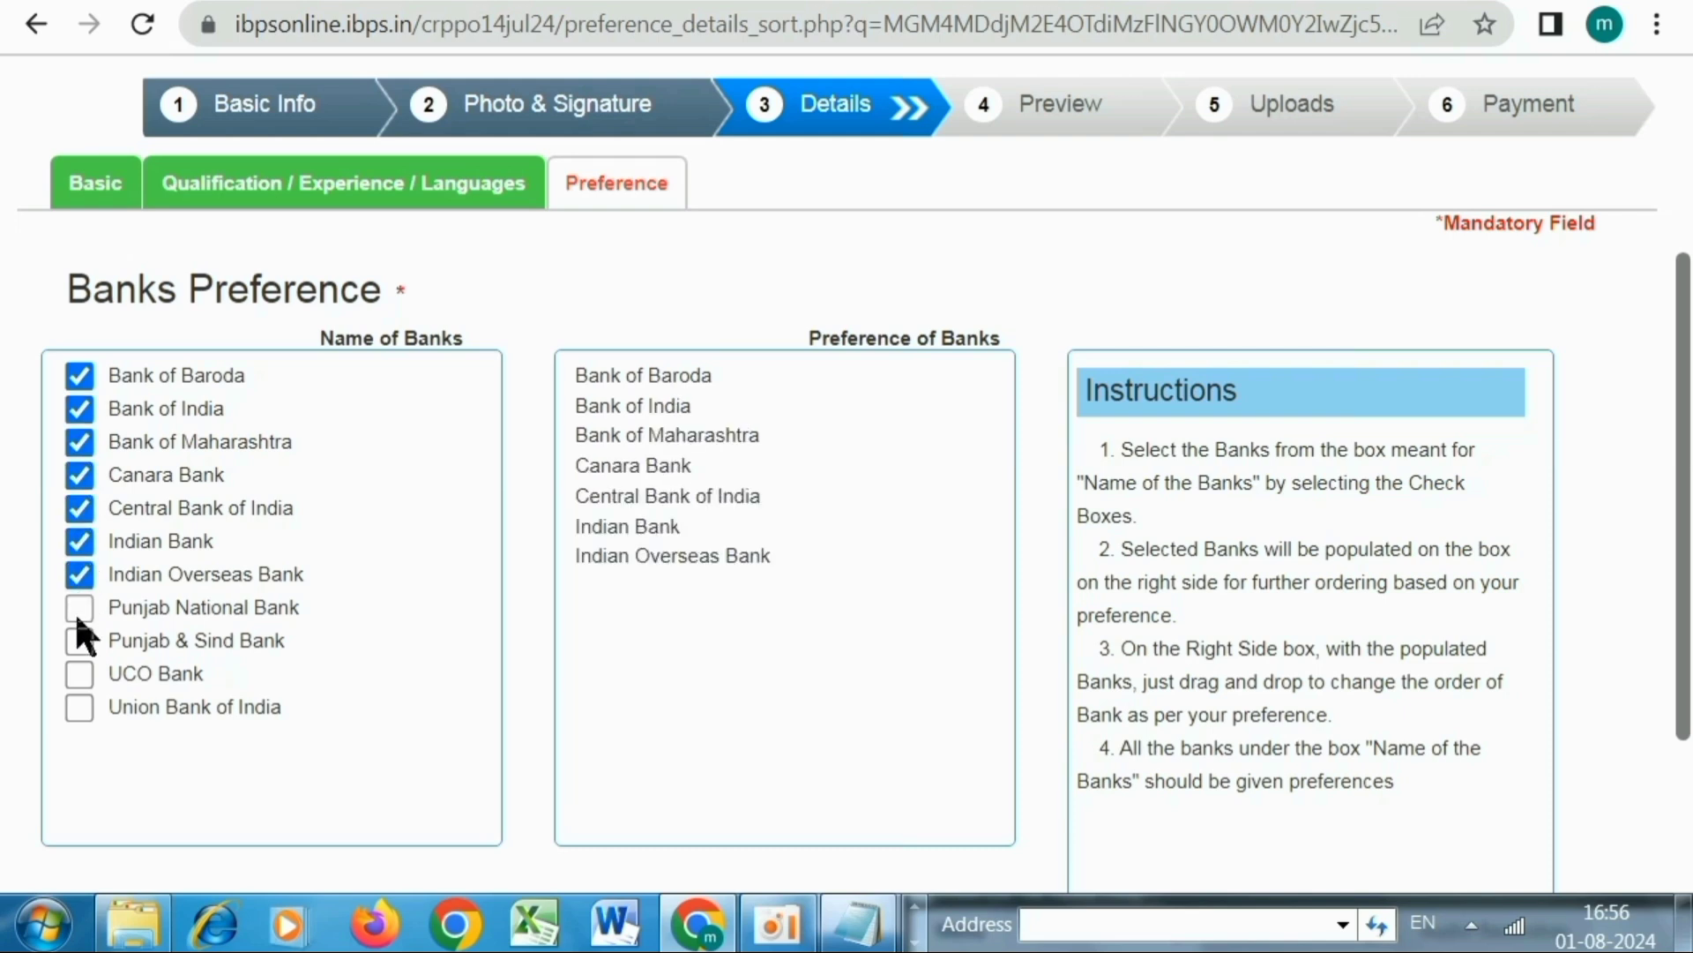
{"action": "left_click", "coordinate": [77, 608]}
{"action": "left_click", "coordinate": [77, 640]}
{"action": "left_click", "coordinate": [77, 672]}
{"action": "left_click", "coordinate": [78, 707]}
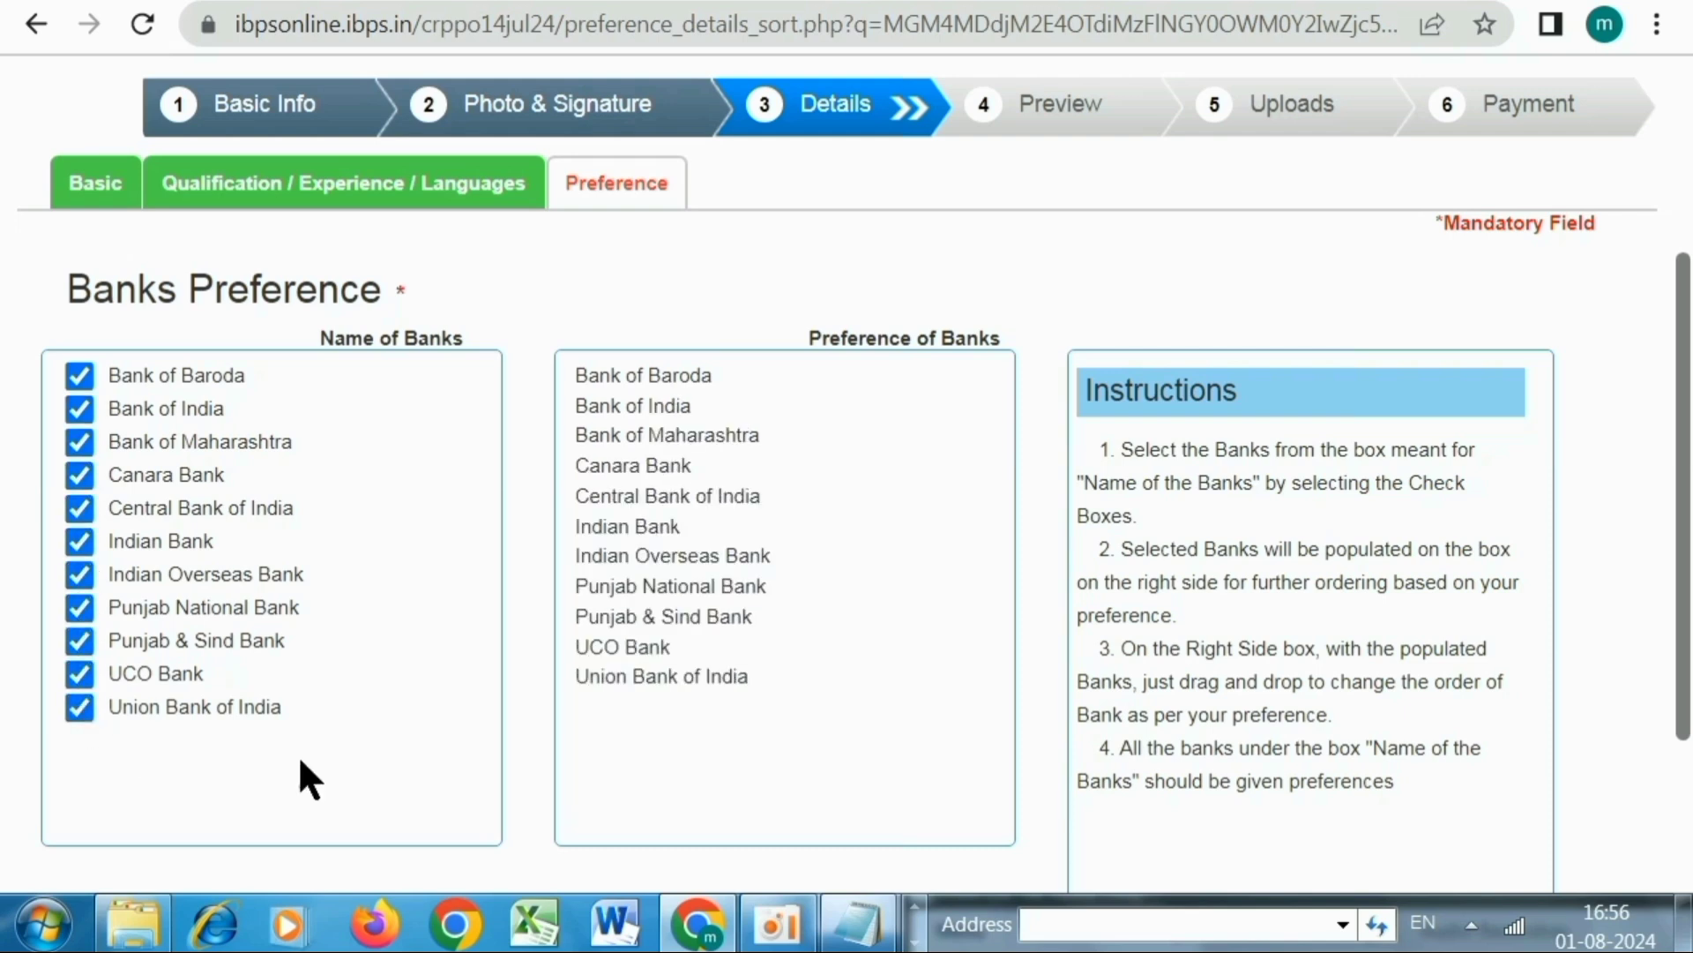
{"action": "scroll", "coordinate": [452, 500], "scroll_direction": "down", "scroll_amount": 3}
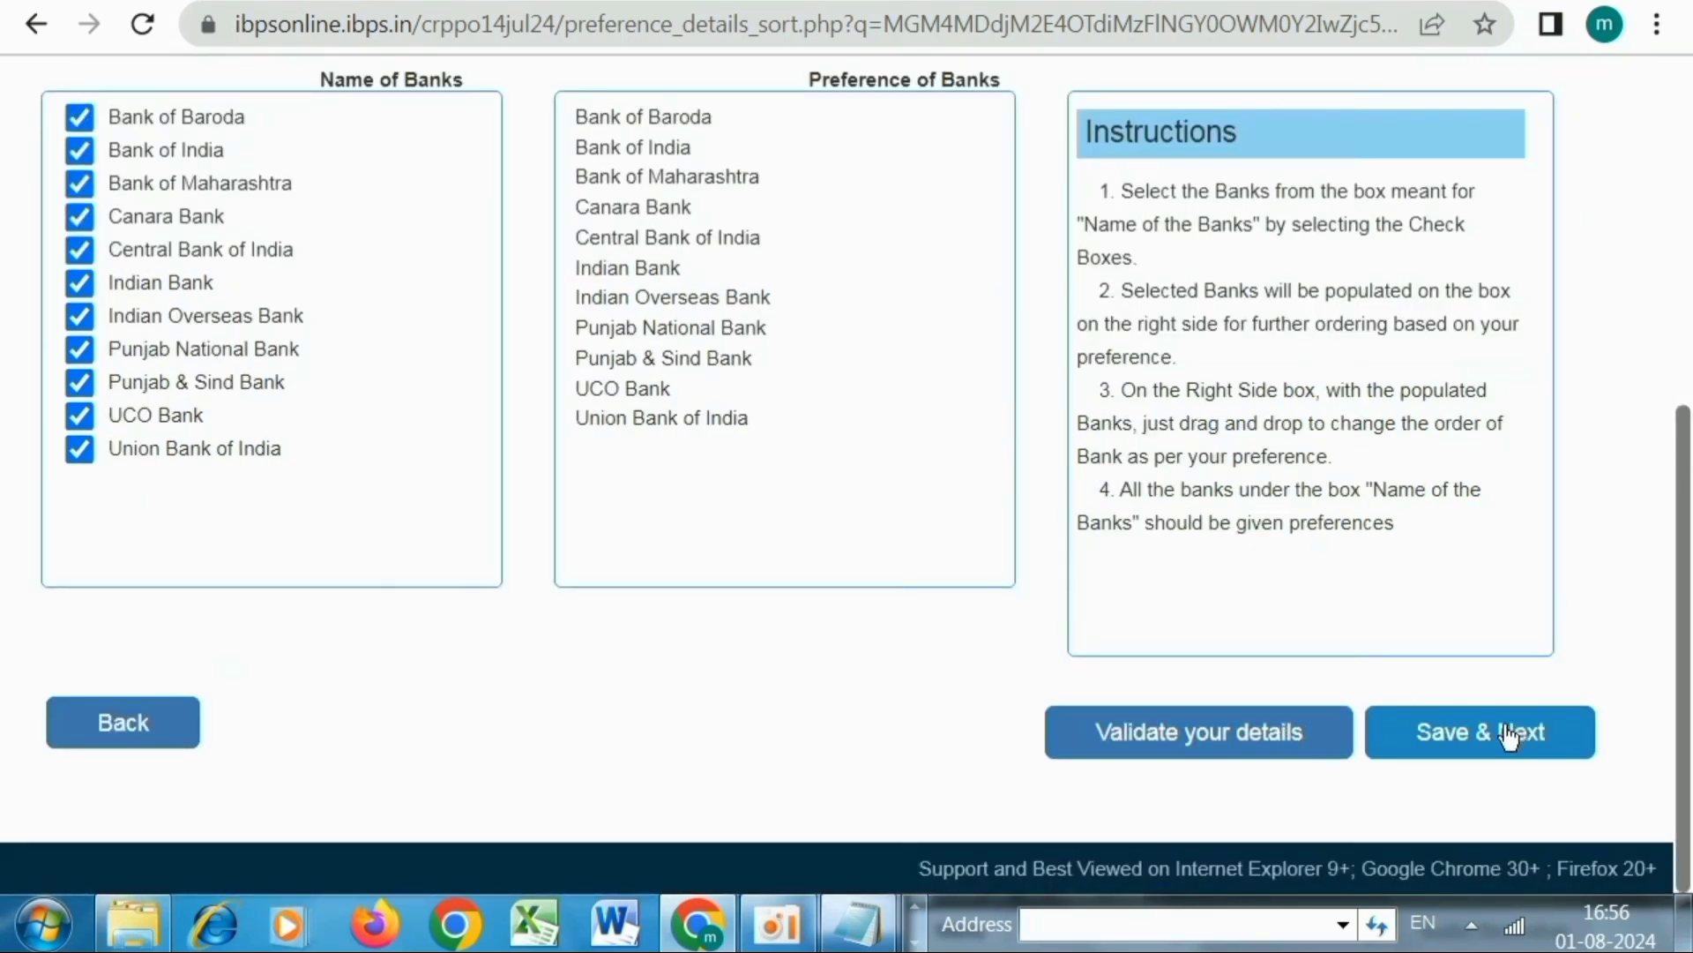
{"action": "left_click", "coordinate": [1509, 736]}
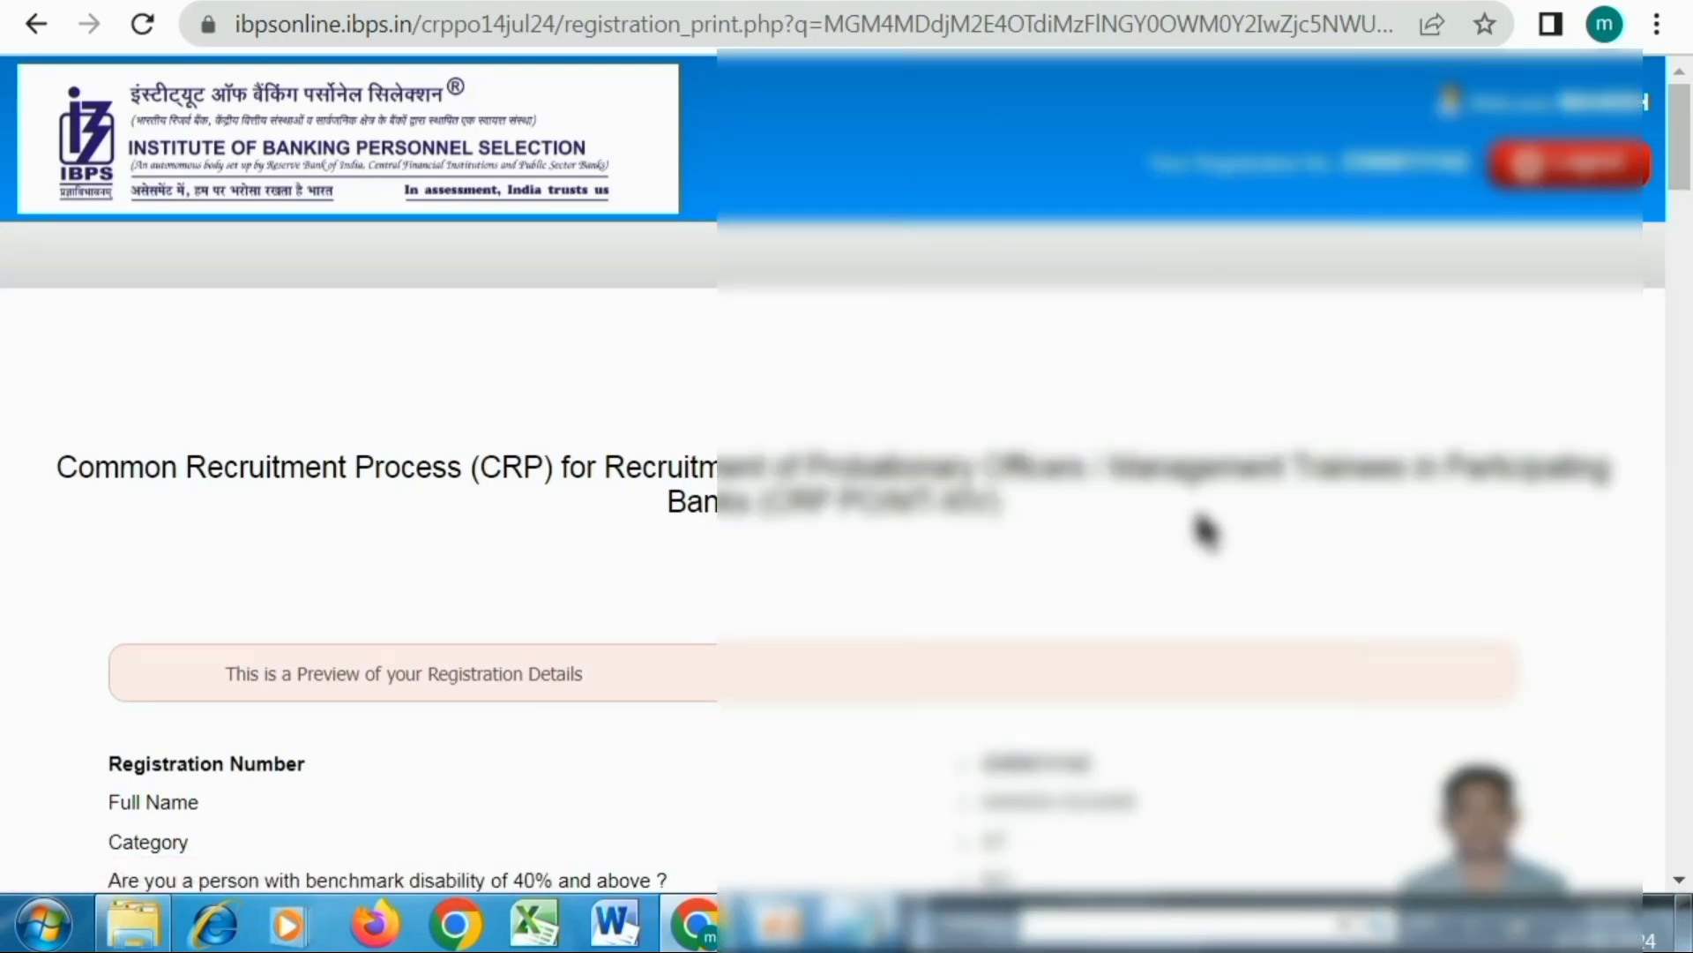
Agree to the declaration and name confirmation, then complete registration, accepting both confirmation dialogs
{"action": "scroll", "coordinate": [1204, 530], "scroll_direction": "down", "scroll_amount": 6}
{"action": "scroll", "coordinate": [1204, 532], "scroll_direction": "down", "scroll_amount": 20}
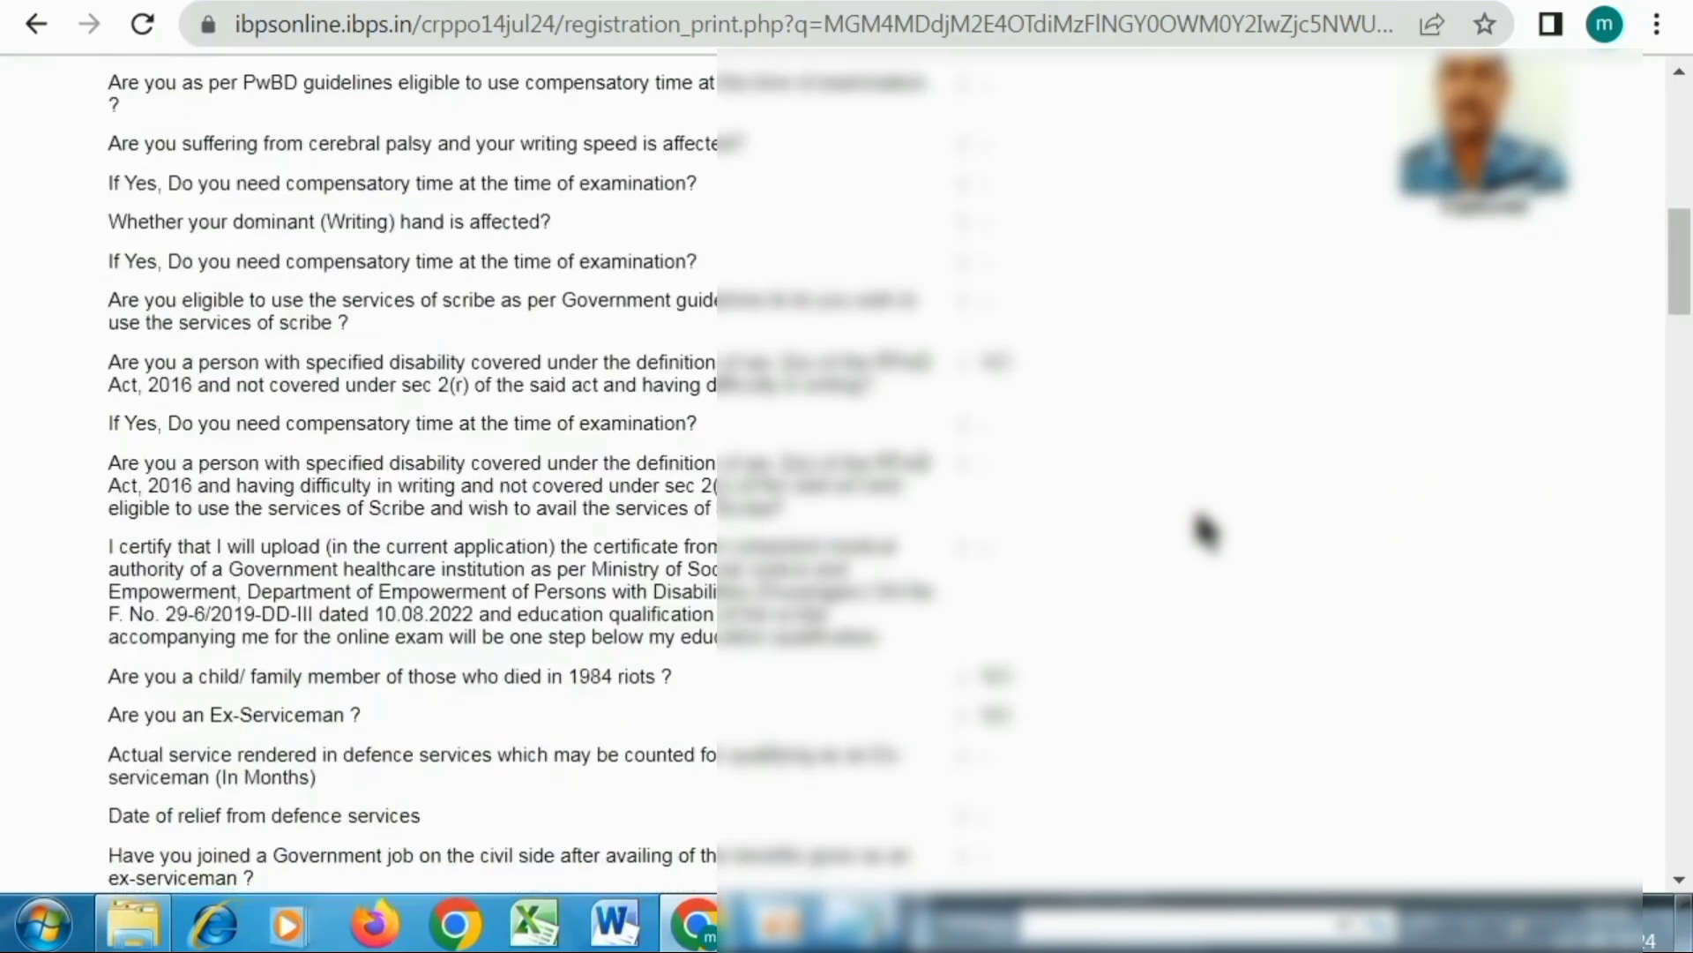
{"action": "scroll", "coordinate": [1203, 532], "scroll_direction": "down", "scroll_amount": 18}
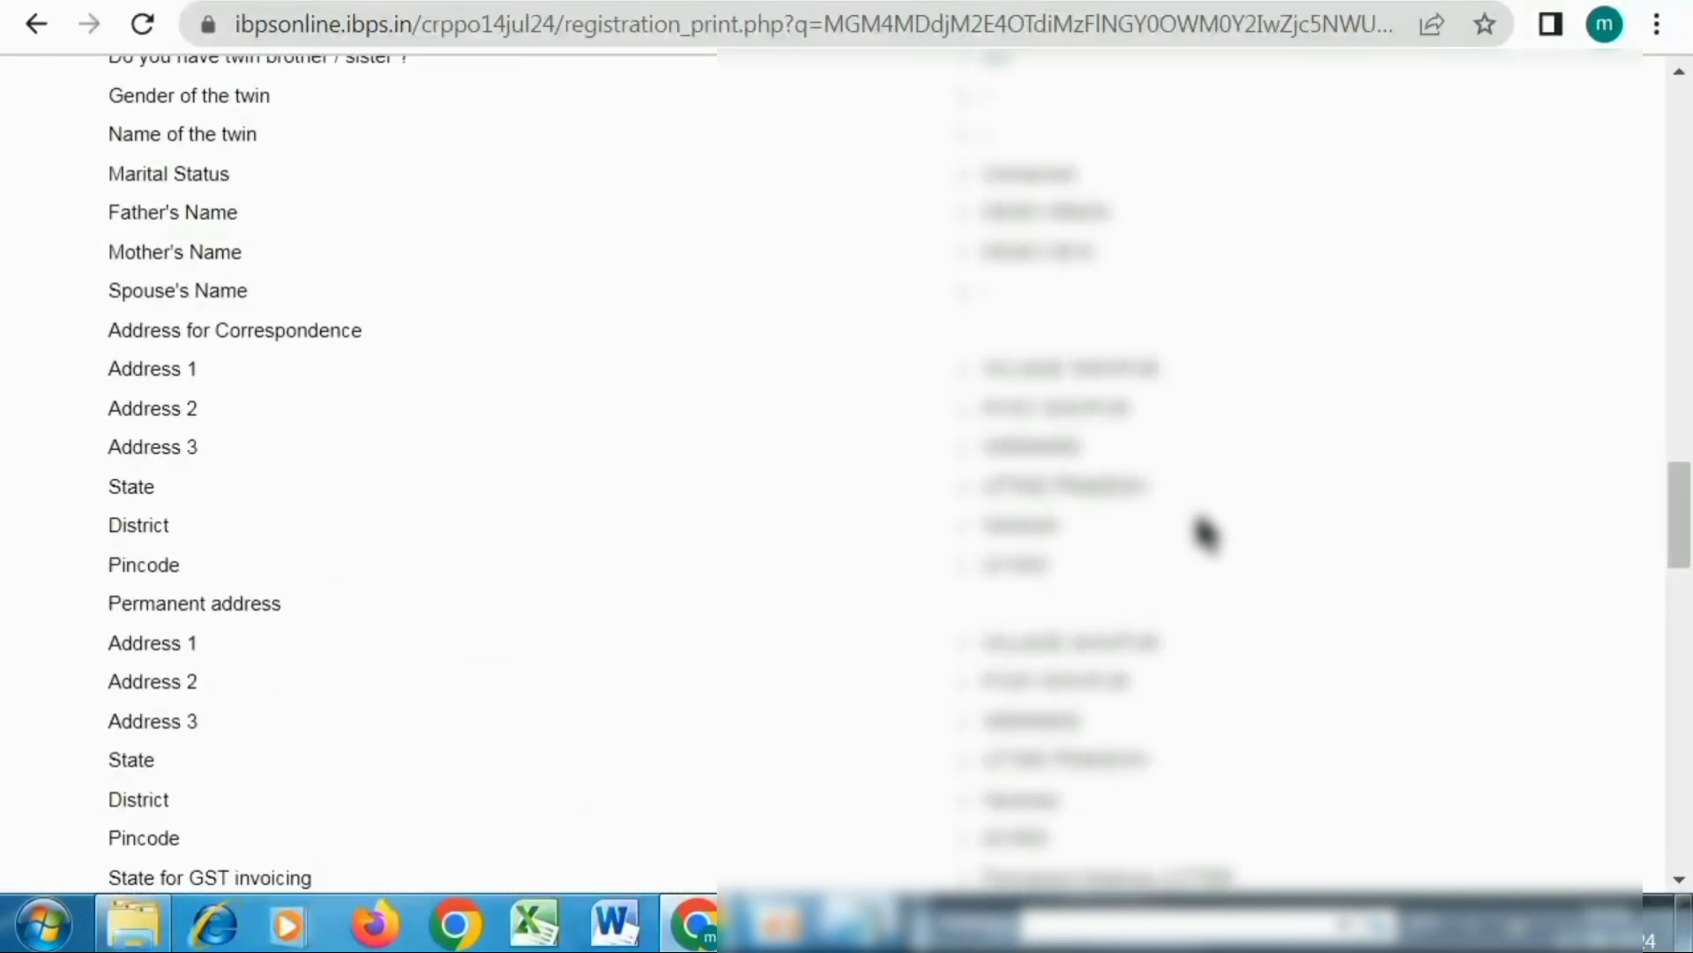
{"action": "scroll", "coordinate": [1204, 532], "scroll_direction": "down", "scroll_amount": 10}
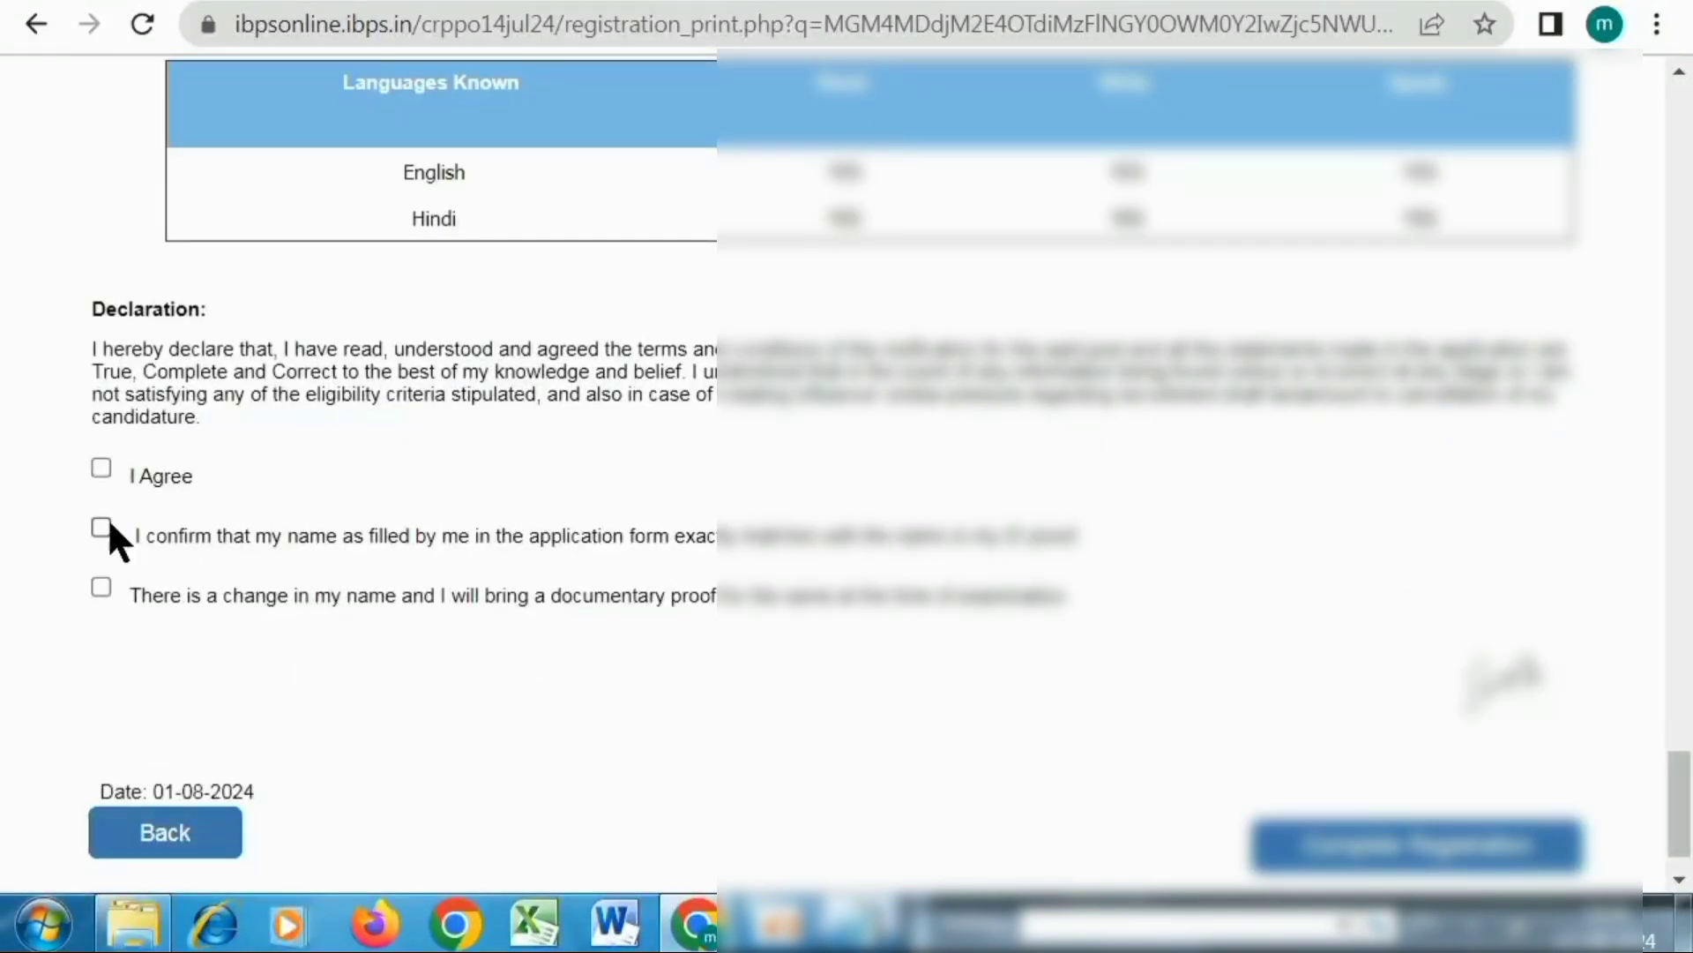
{"action": "left_click", "coordinate": [102, 468]}
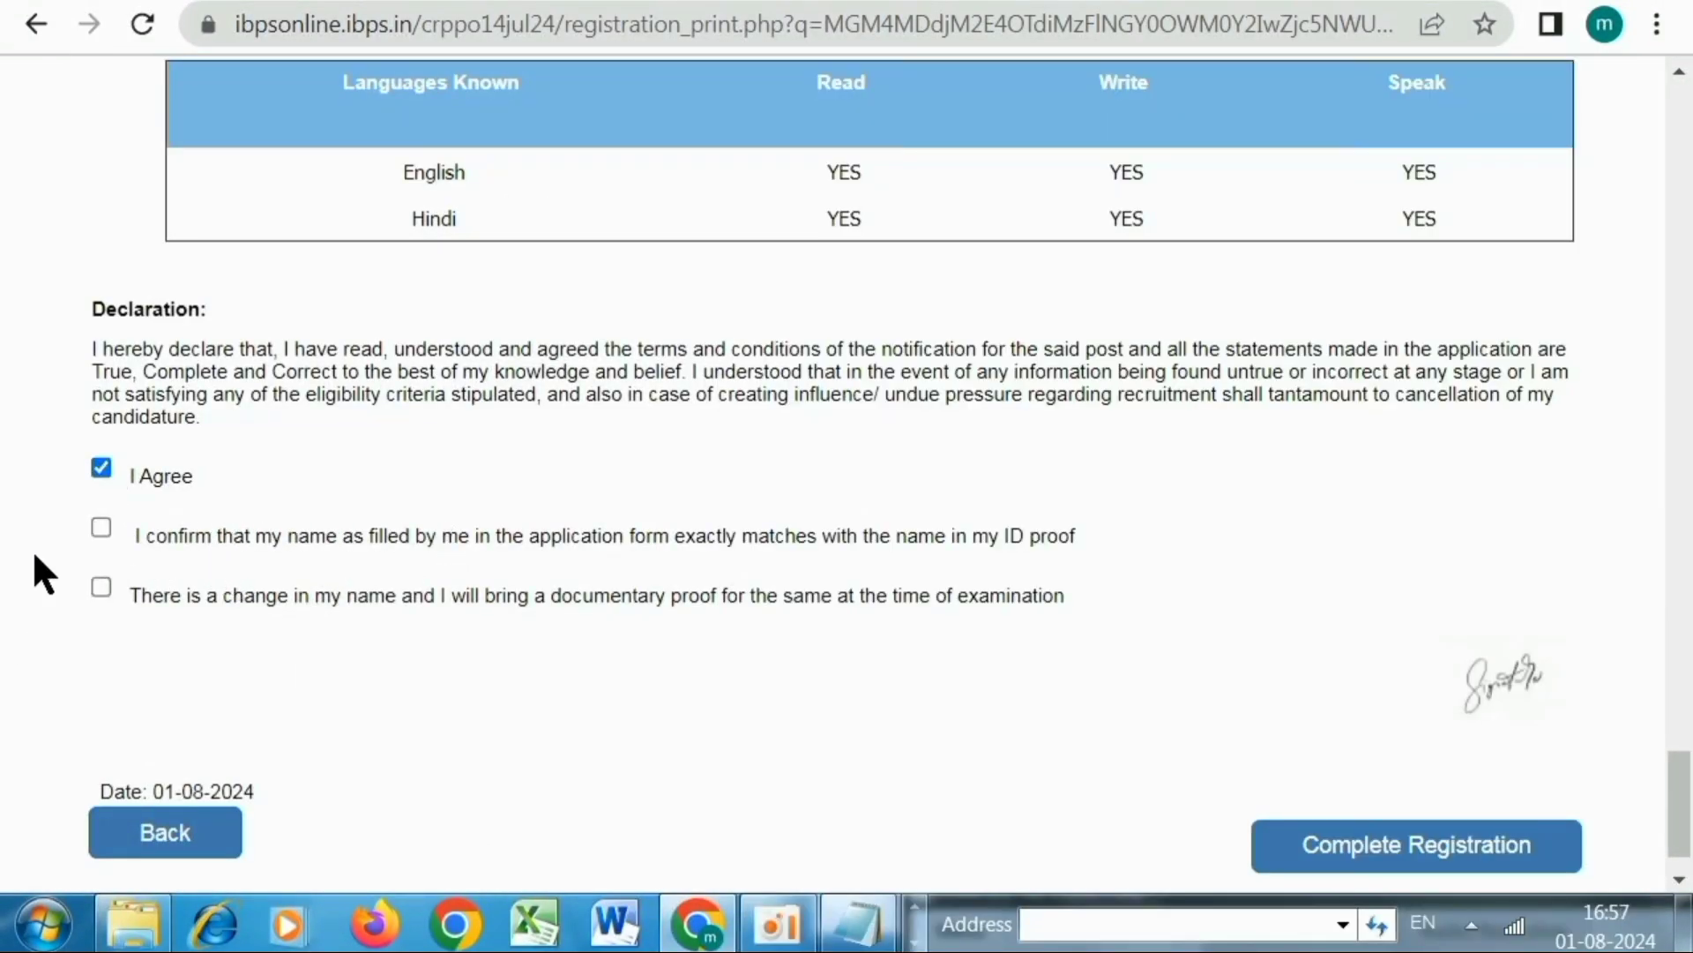
{"action": "left_click", "coordinate": [101, 528]}
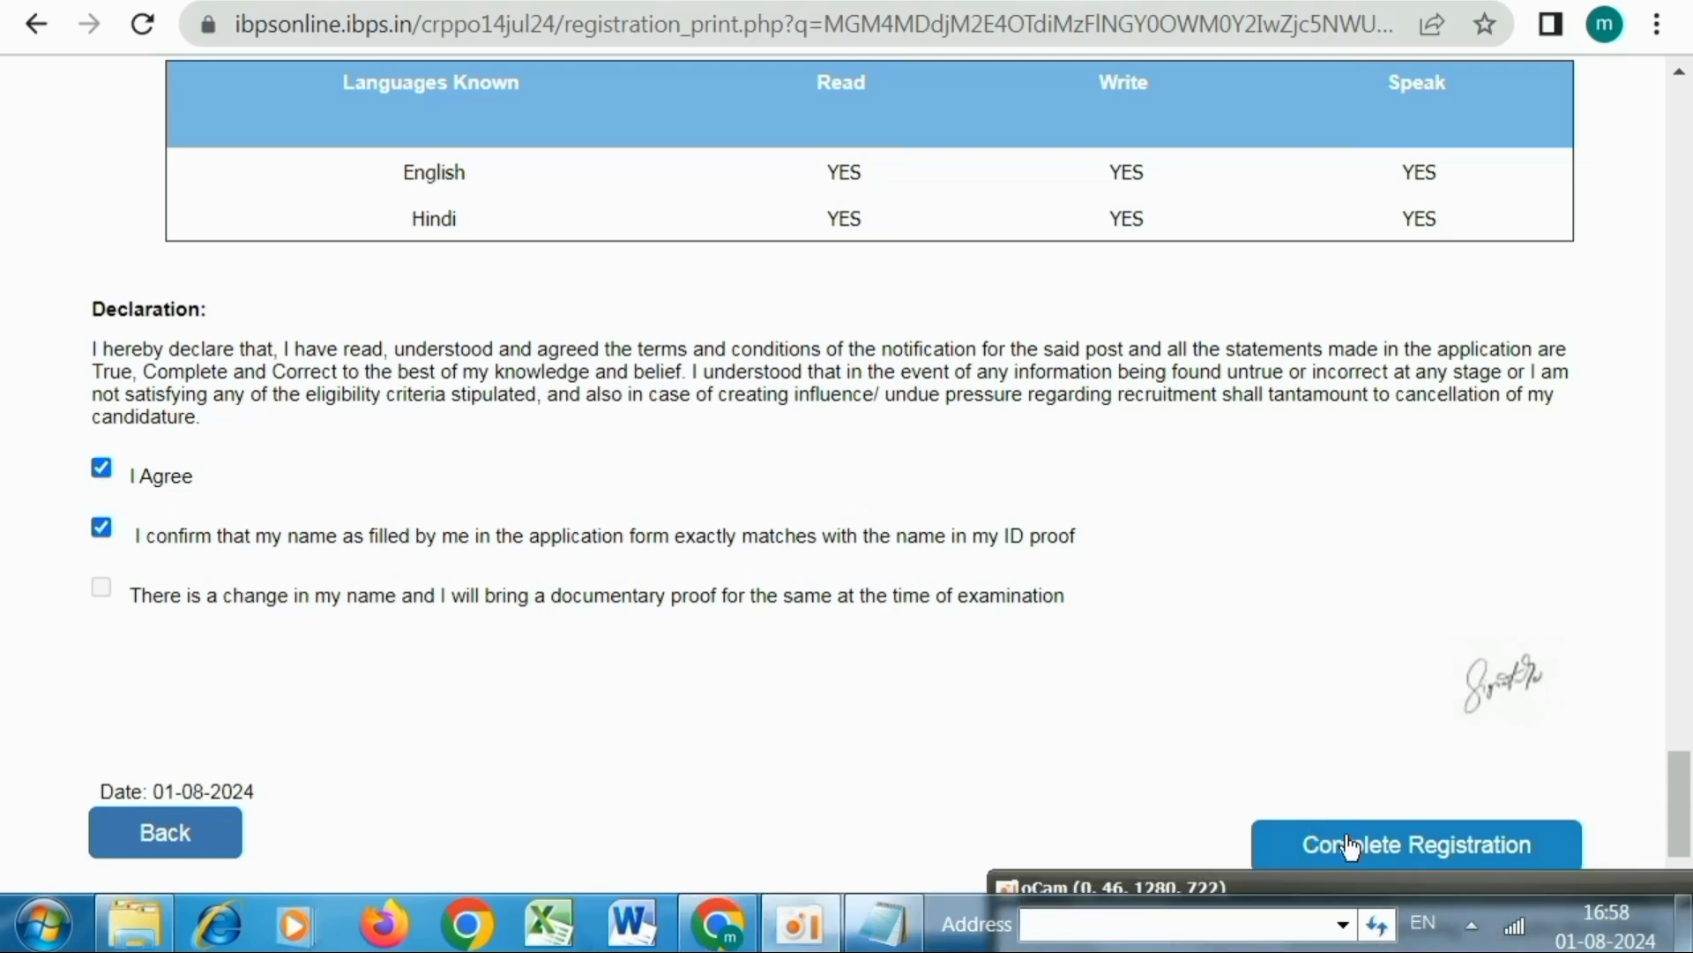
{"action": "left_click", "coordinate": [1396, 848]}
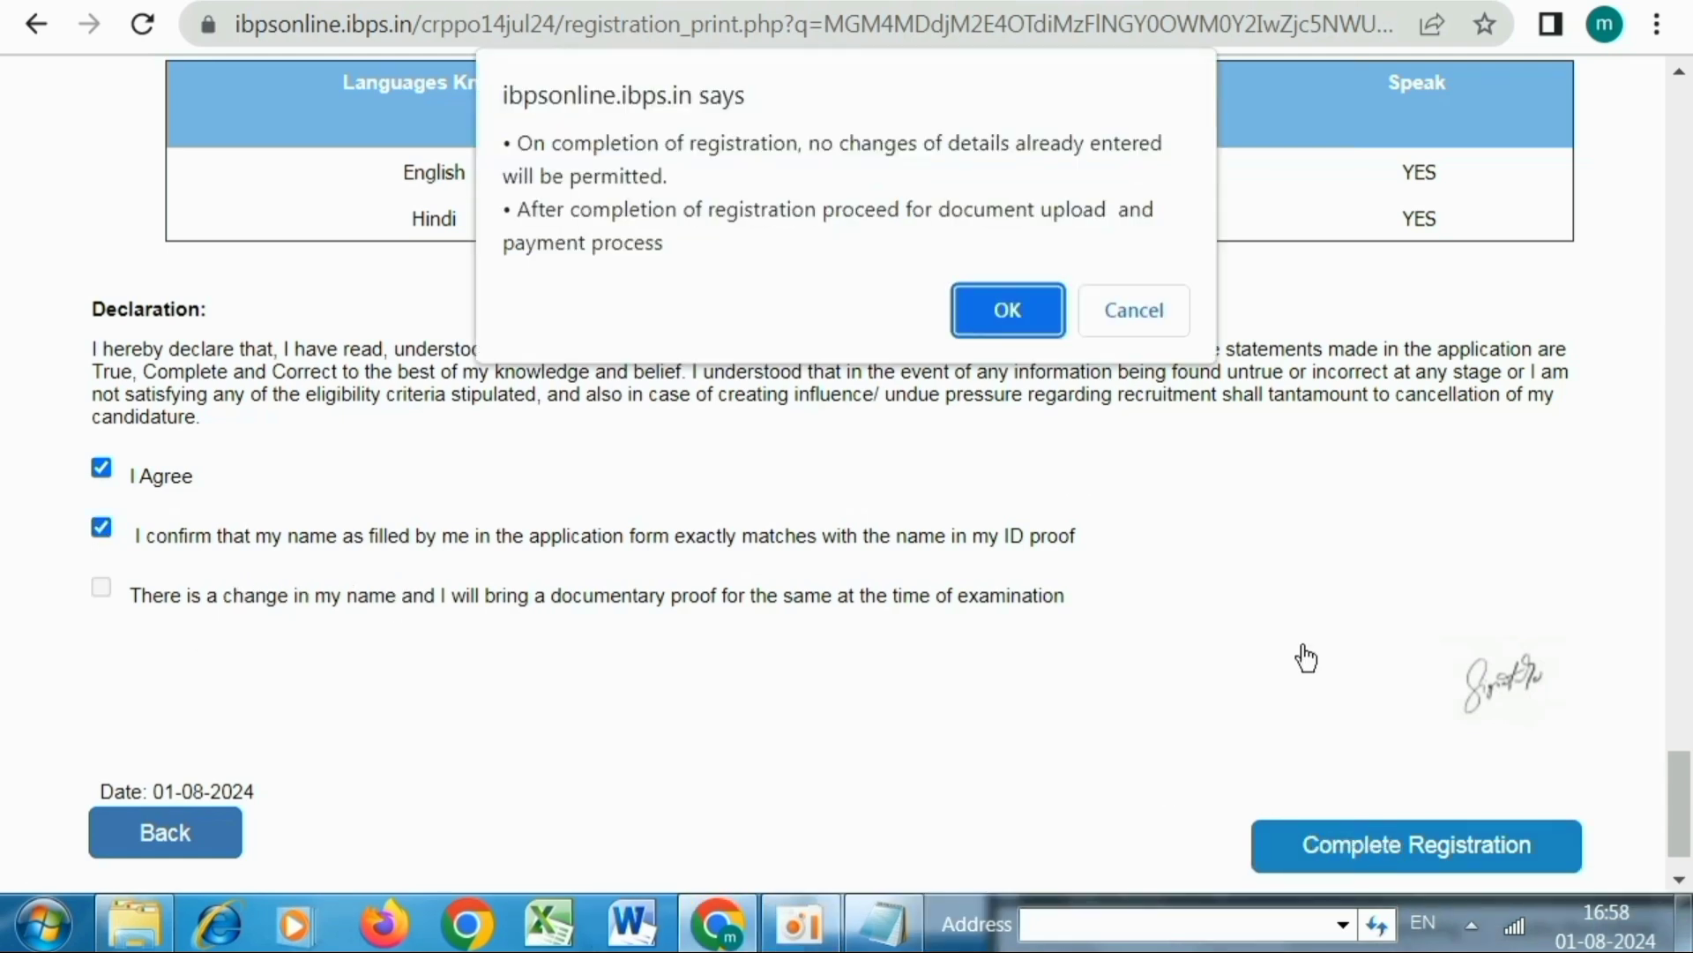
{"action": "left_click", "coordinate": [975, 316]}
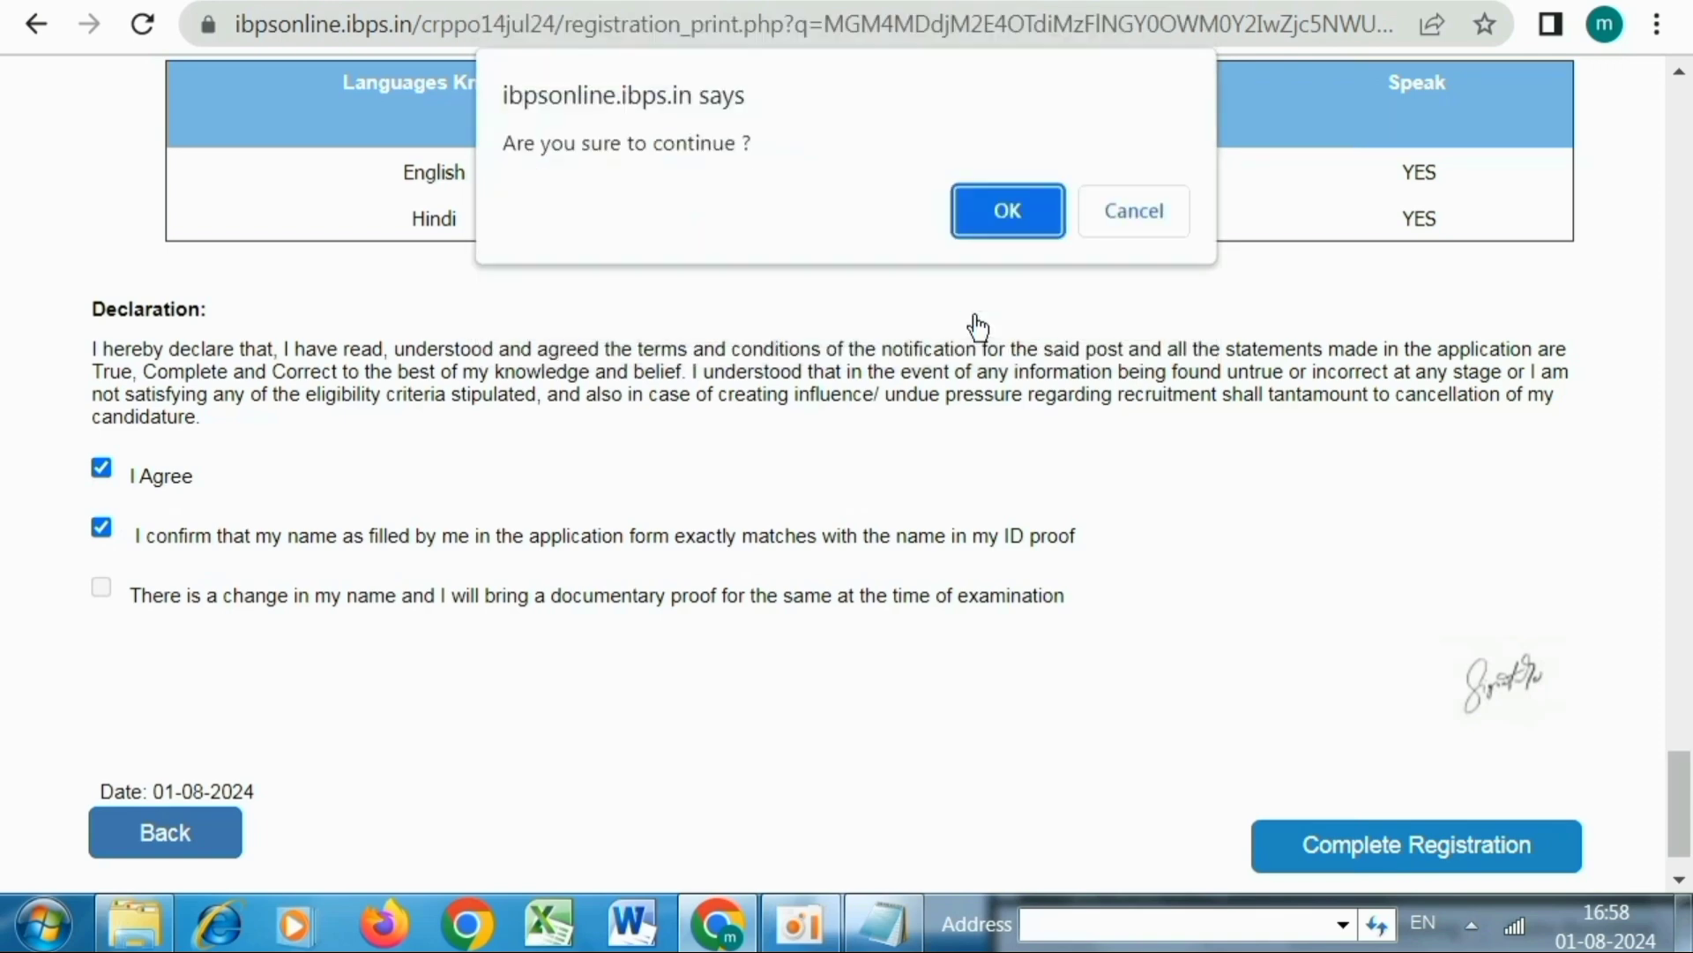
{"action": "left_click", "coordinate": [1005, 222]}
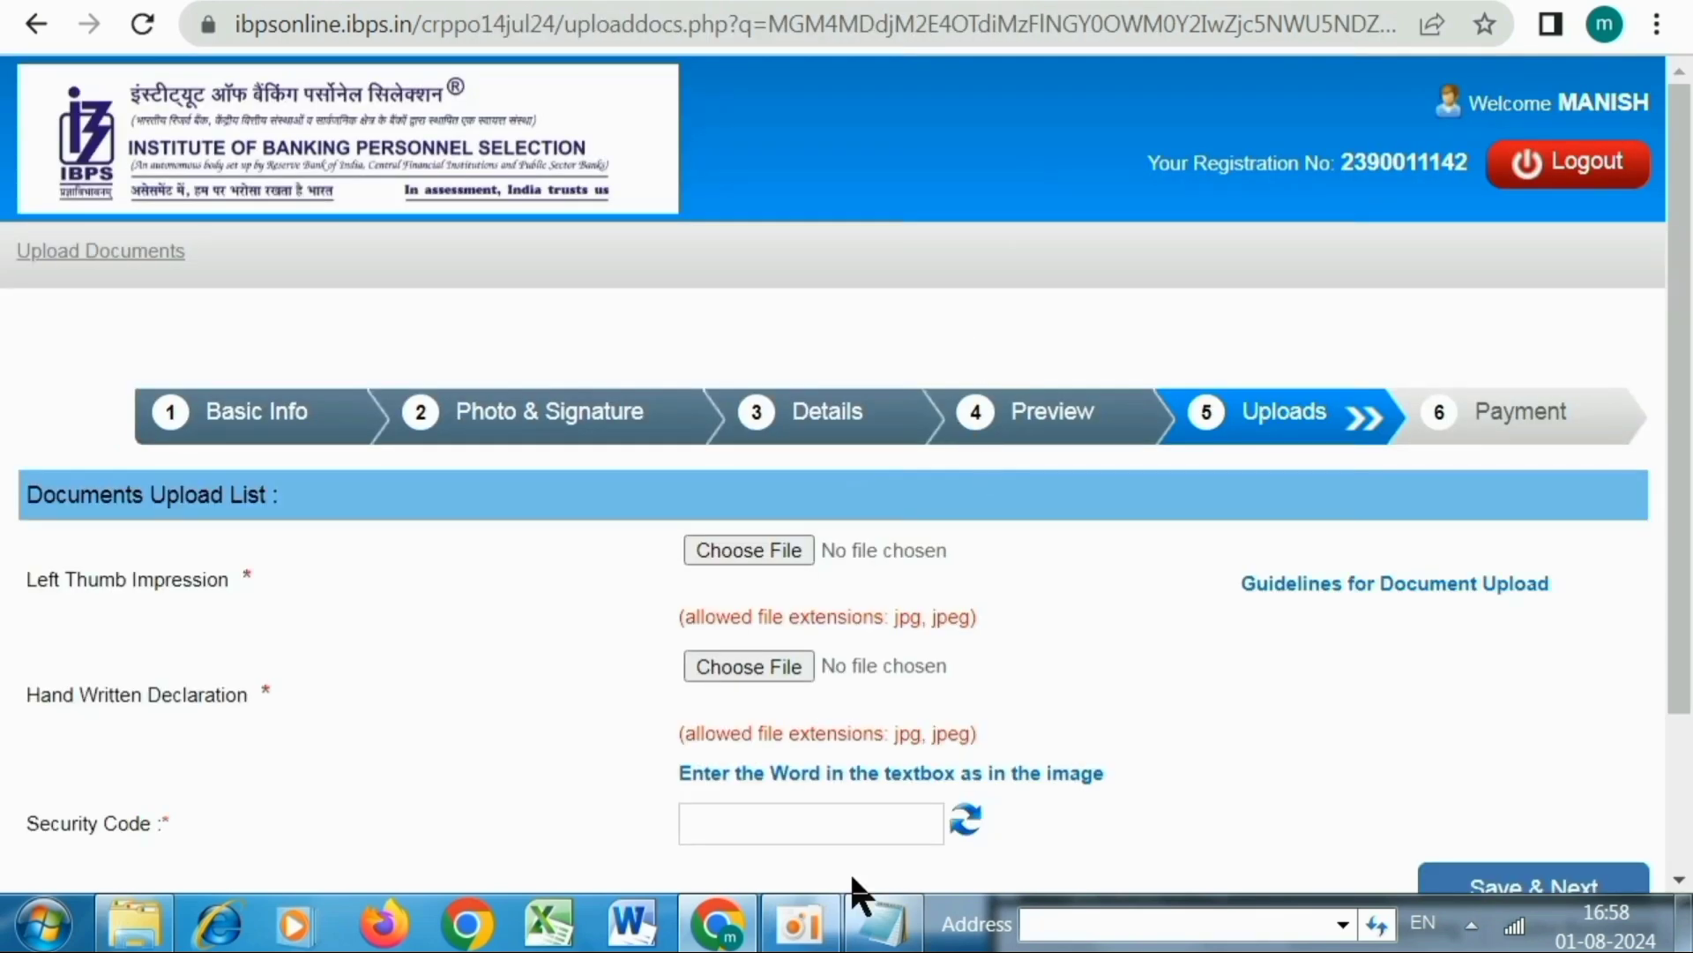
Upload thum.jpg and ww.jpg as thumb impression and declaration, then save and confirm
{"action": "scroll", "coordinate": [1266, 405], "scroll_direction": "down", "scroll_amount": 3}
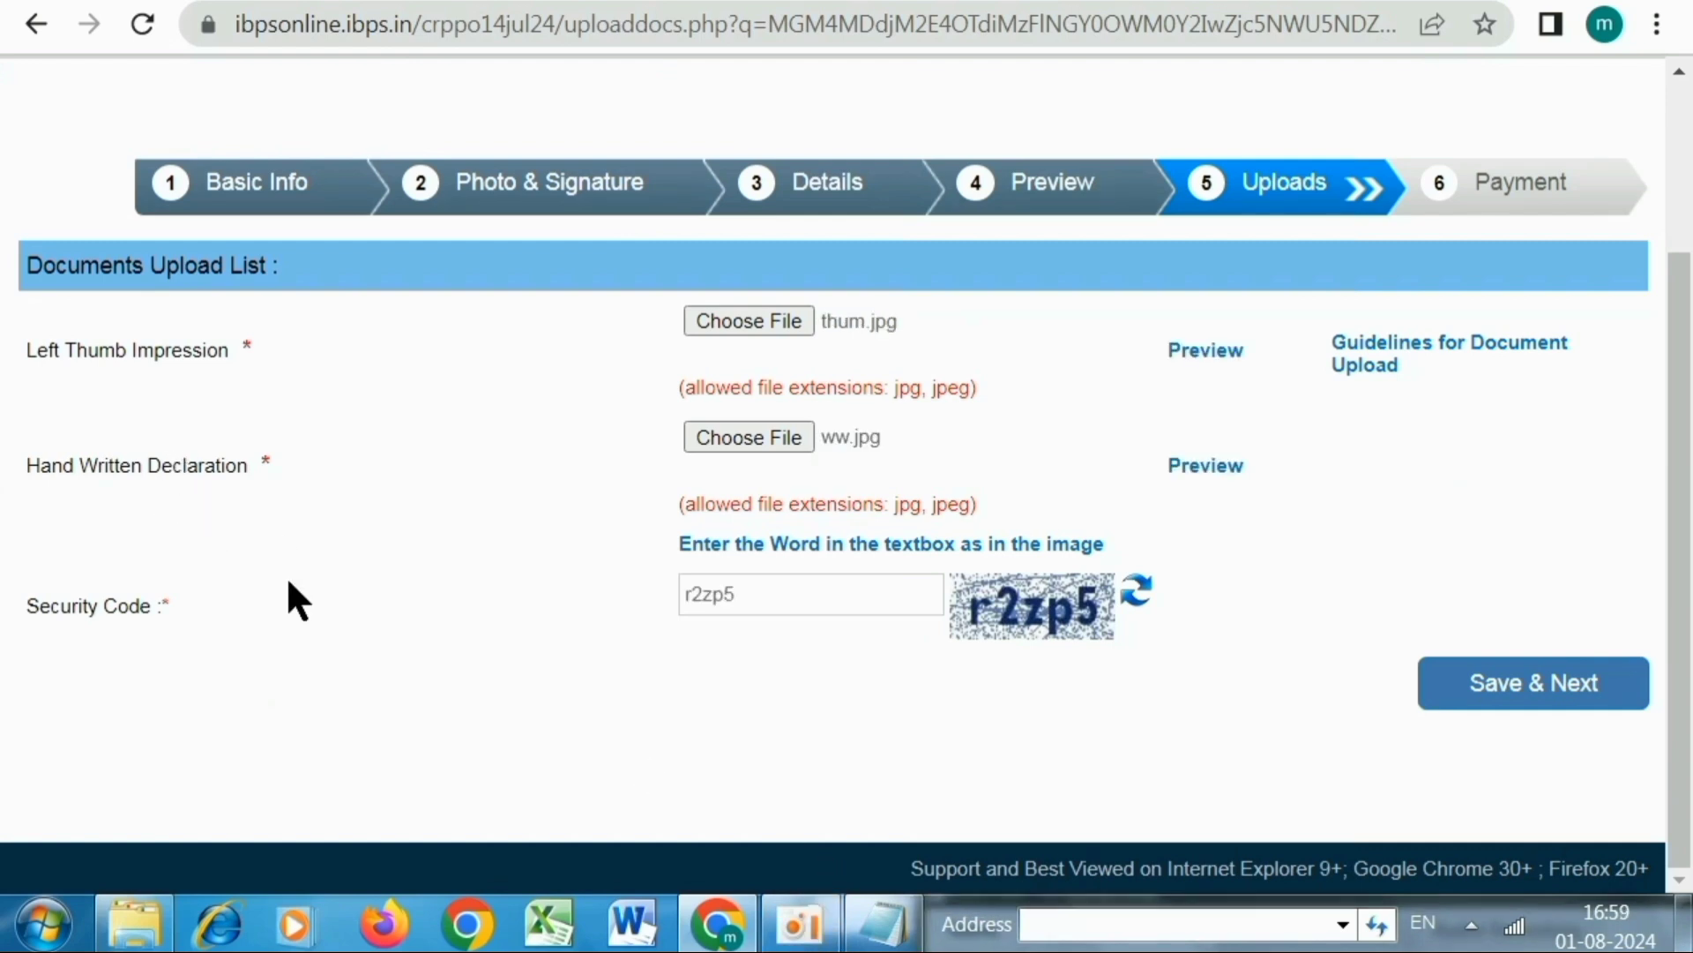
{"action": "left_click_drag", "start_coordinate": [294, 597], "coordinate": [976, 438]}
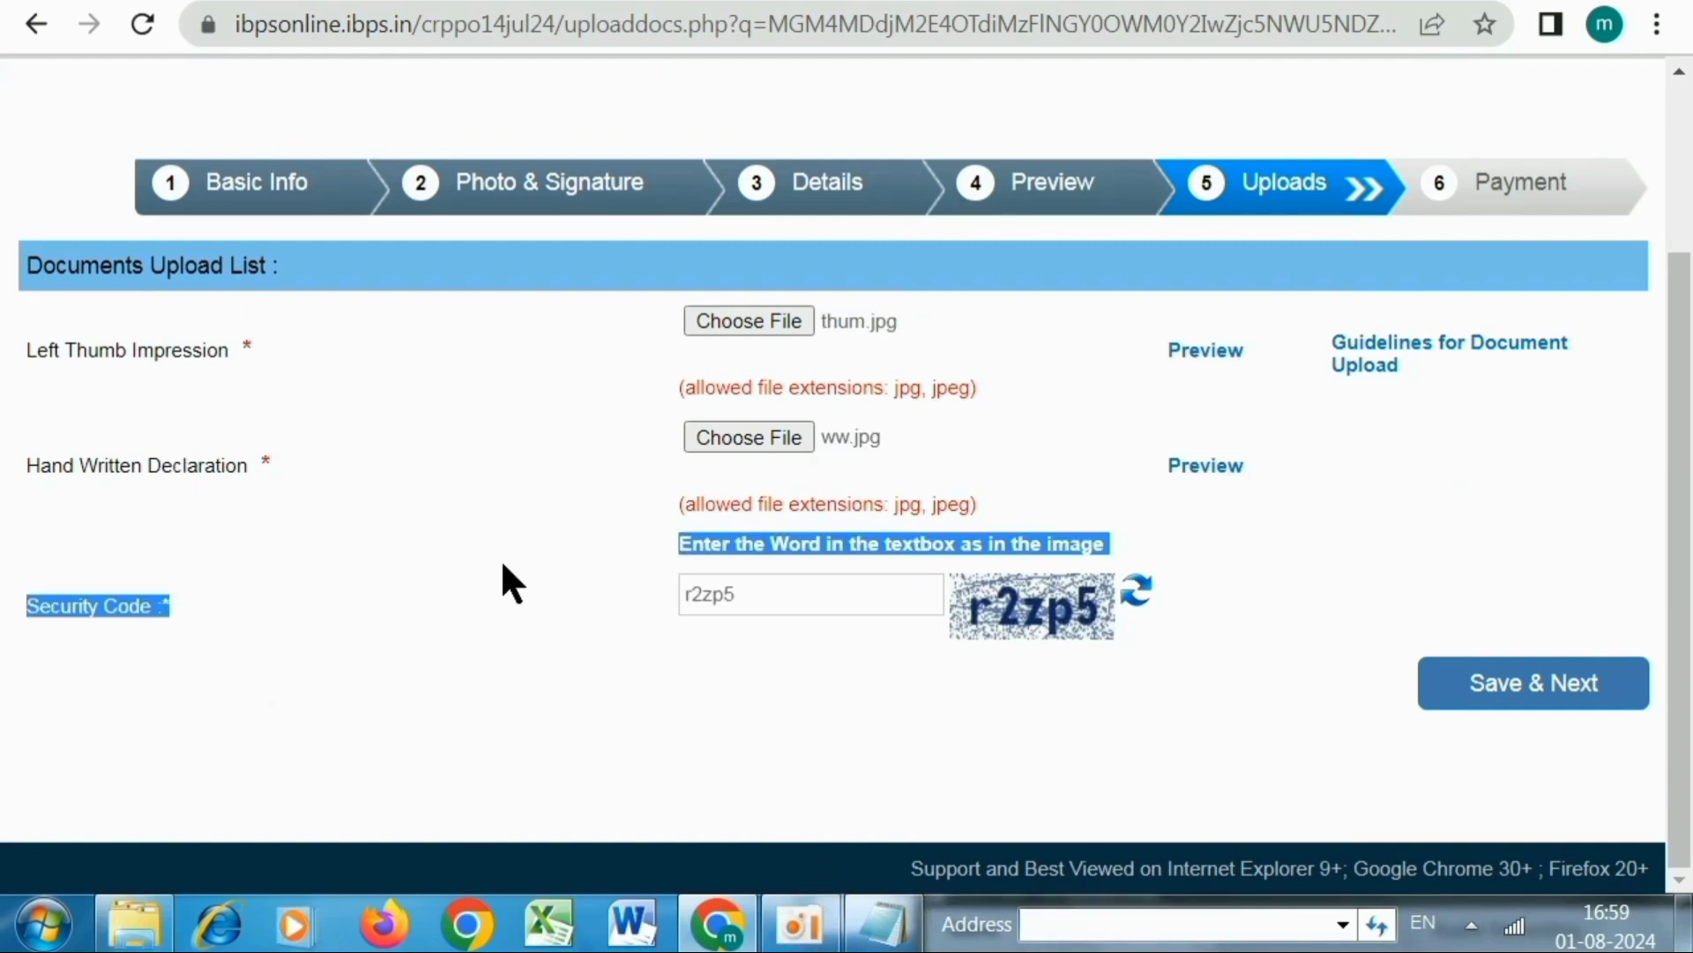
{"action": "left_click", "coordinate": [769, 607]}
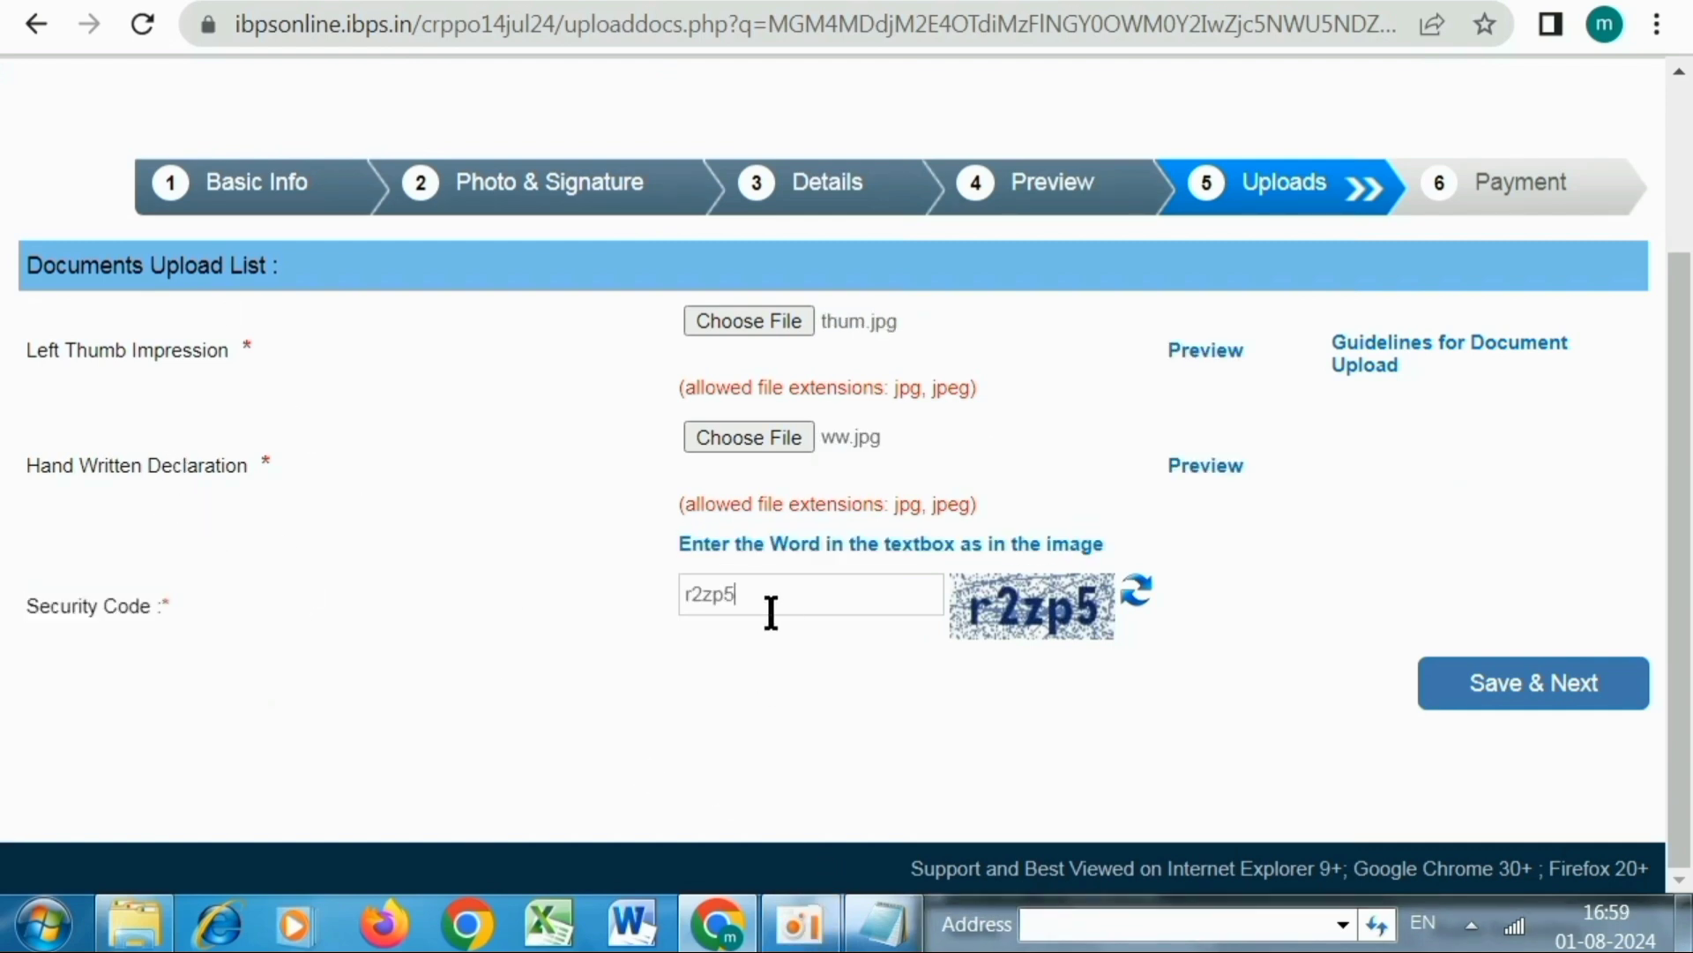
{"action": "left_click", "coordinate": [1499, 697]}
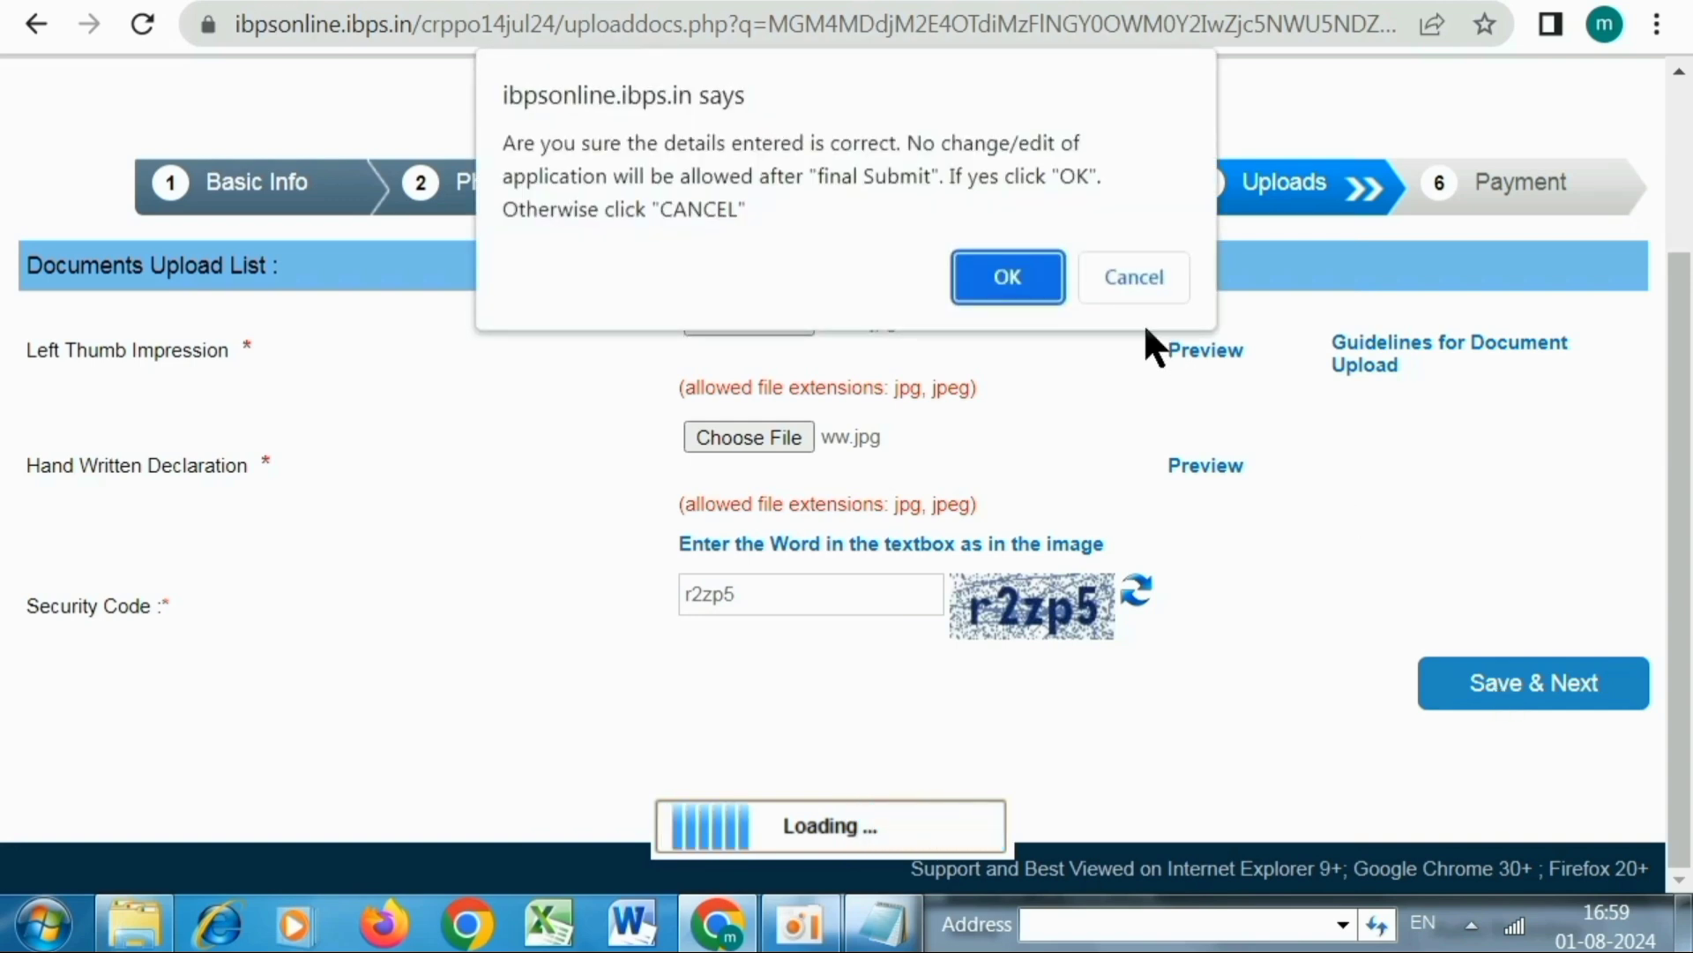
{"action": "left_click", "coordinate": [1049, 288]}
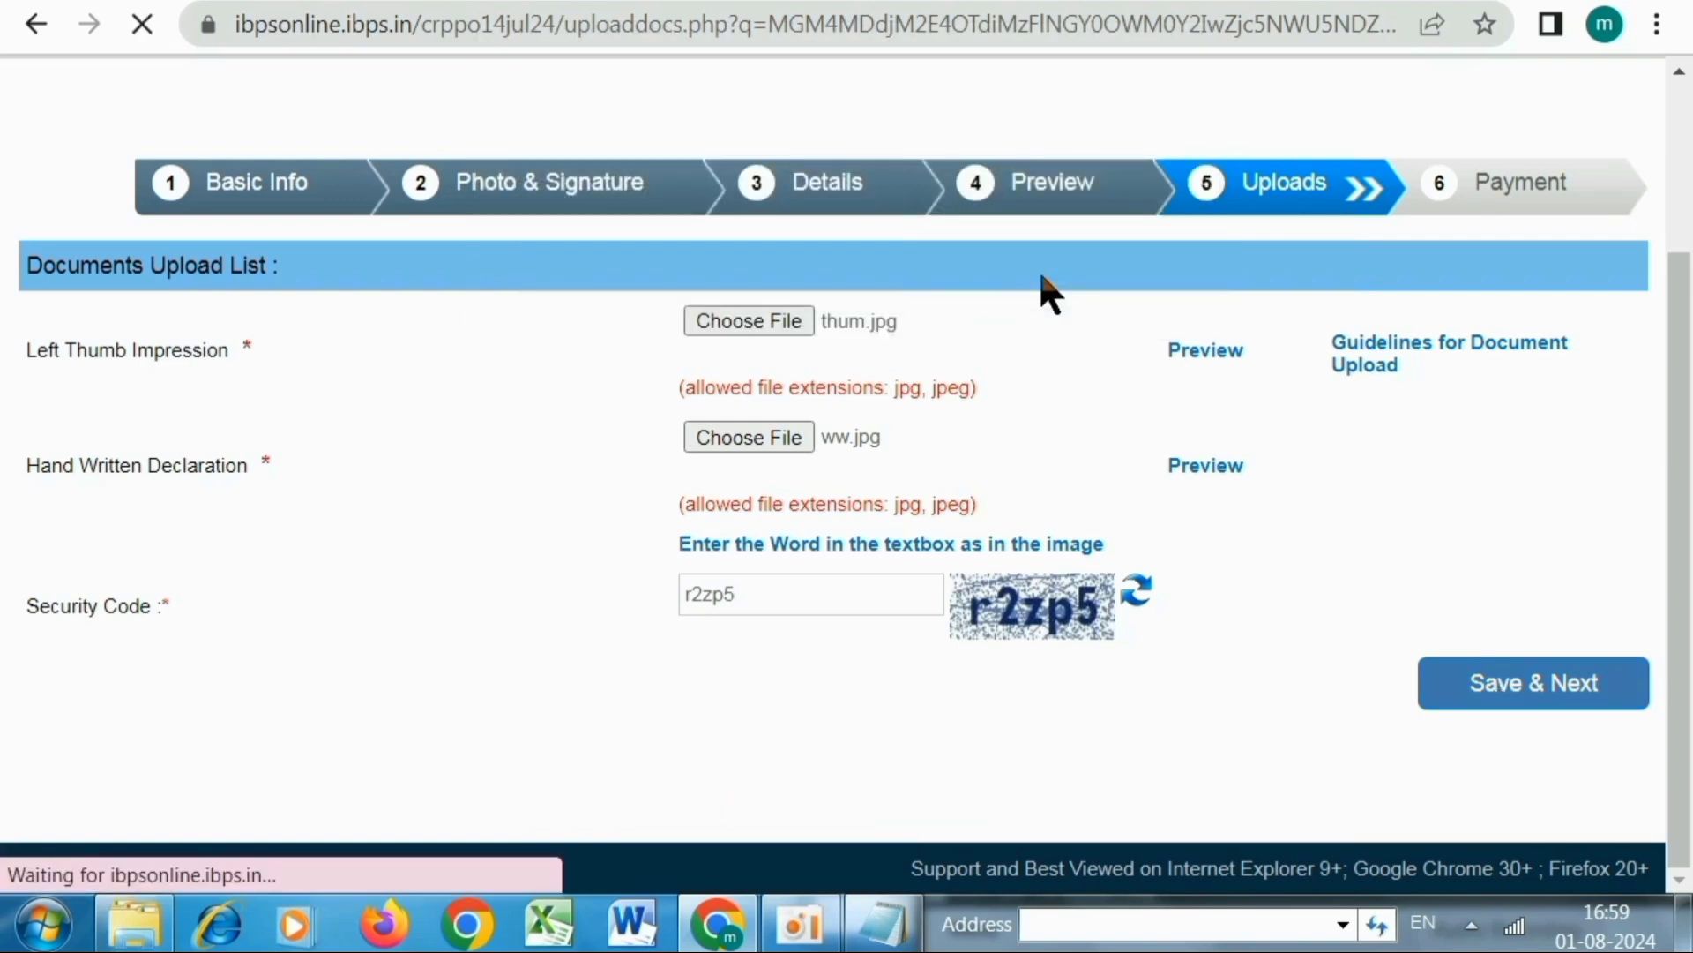
Enter and submit the payment page security code, then return to the emptied code box
{"action": "left_click", "coordinate": [612, 609]}
{"action": "type", "text": "c5mj9"}
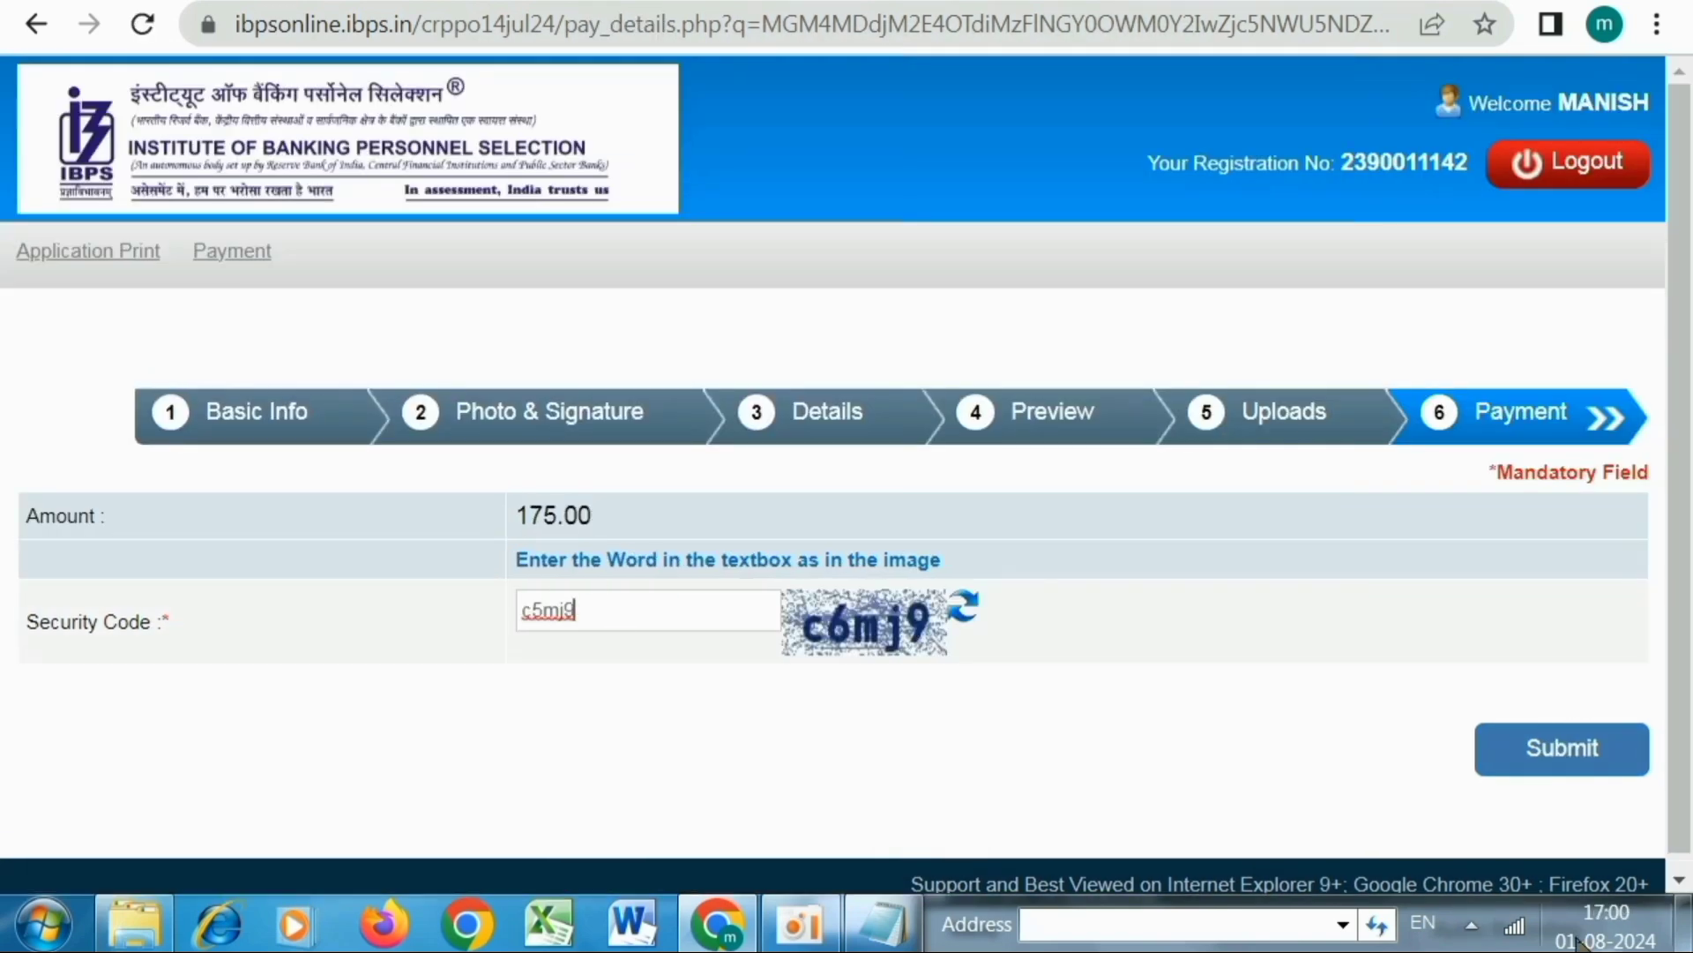
{"action": "left_click", "coordinate": [1565, 772]}
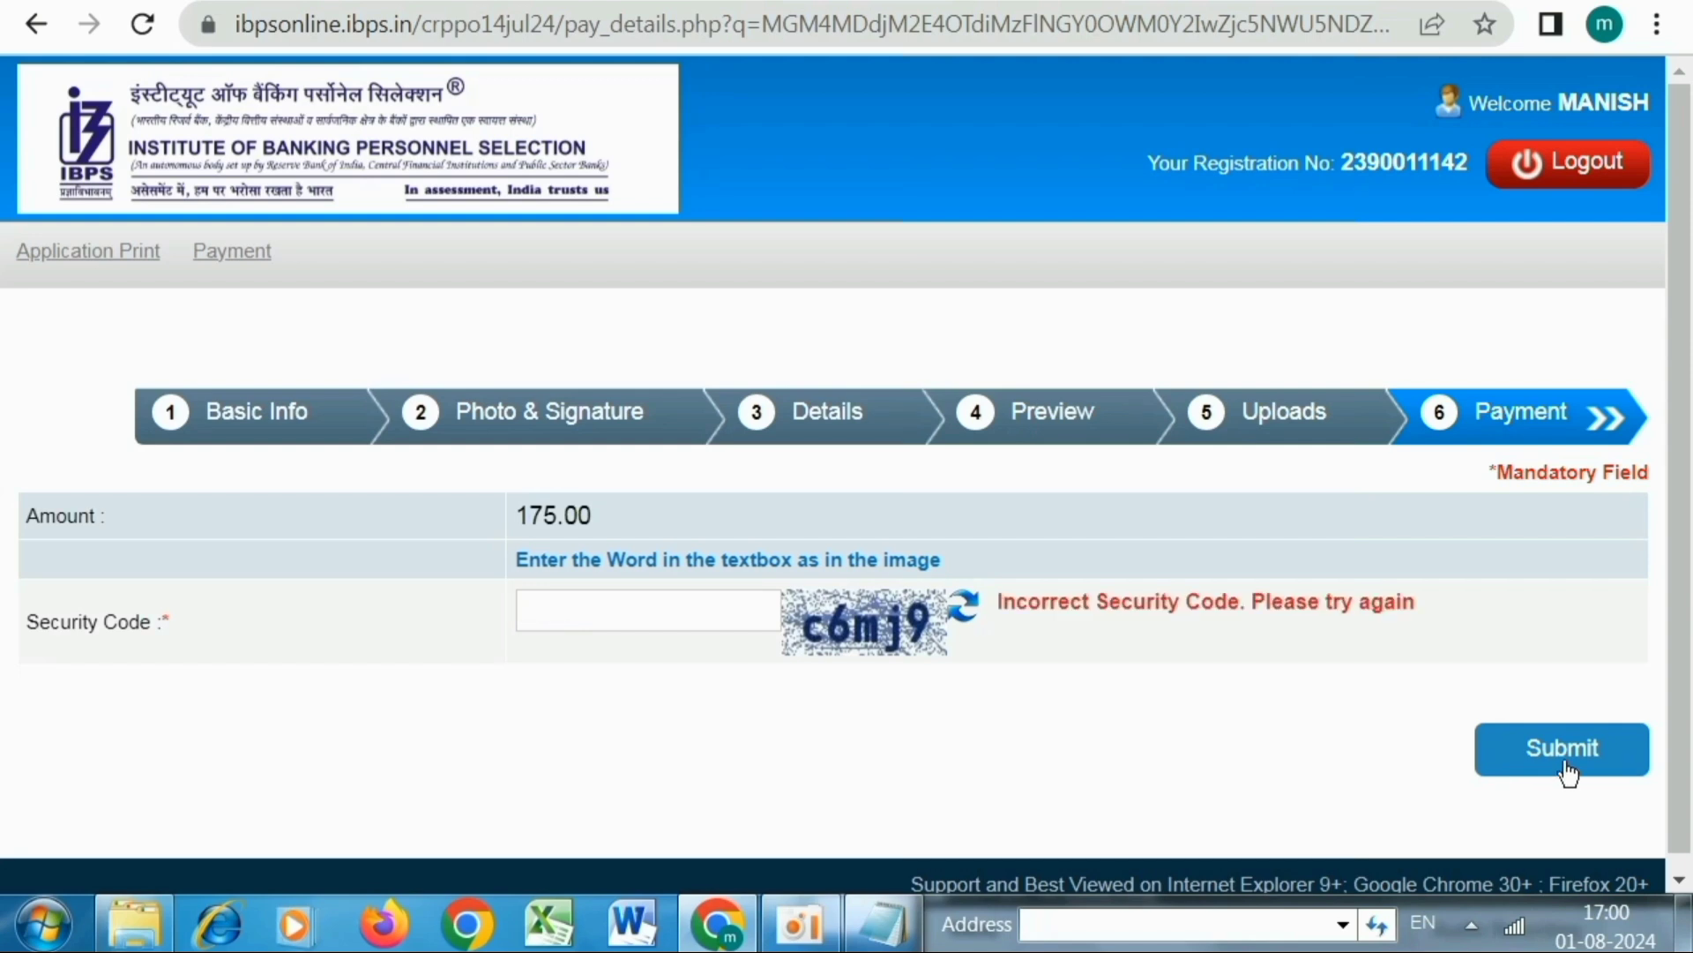
{"action": "left_click", "coordinate": [574, 604]}
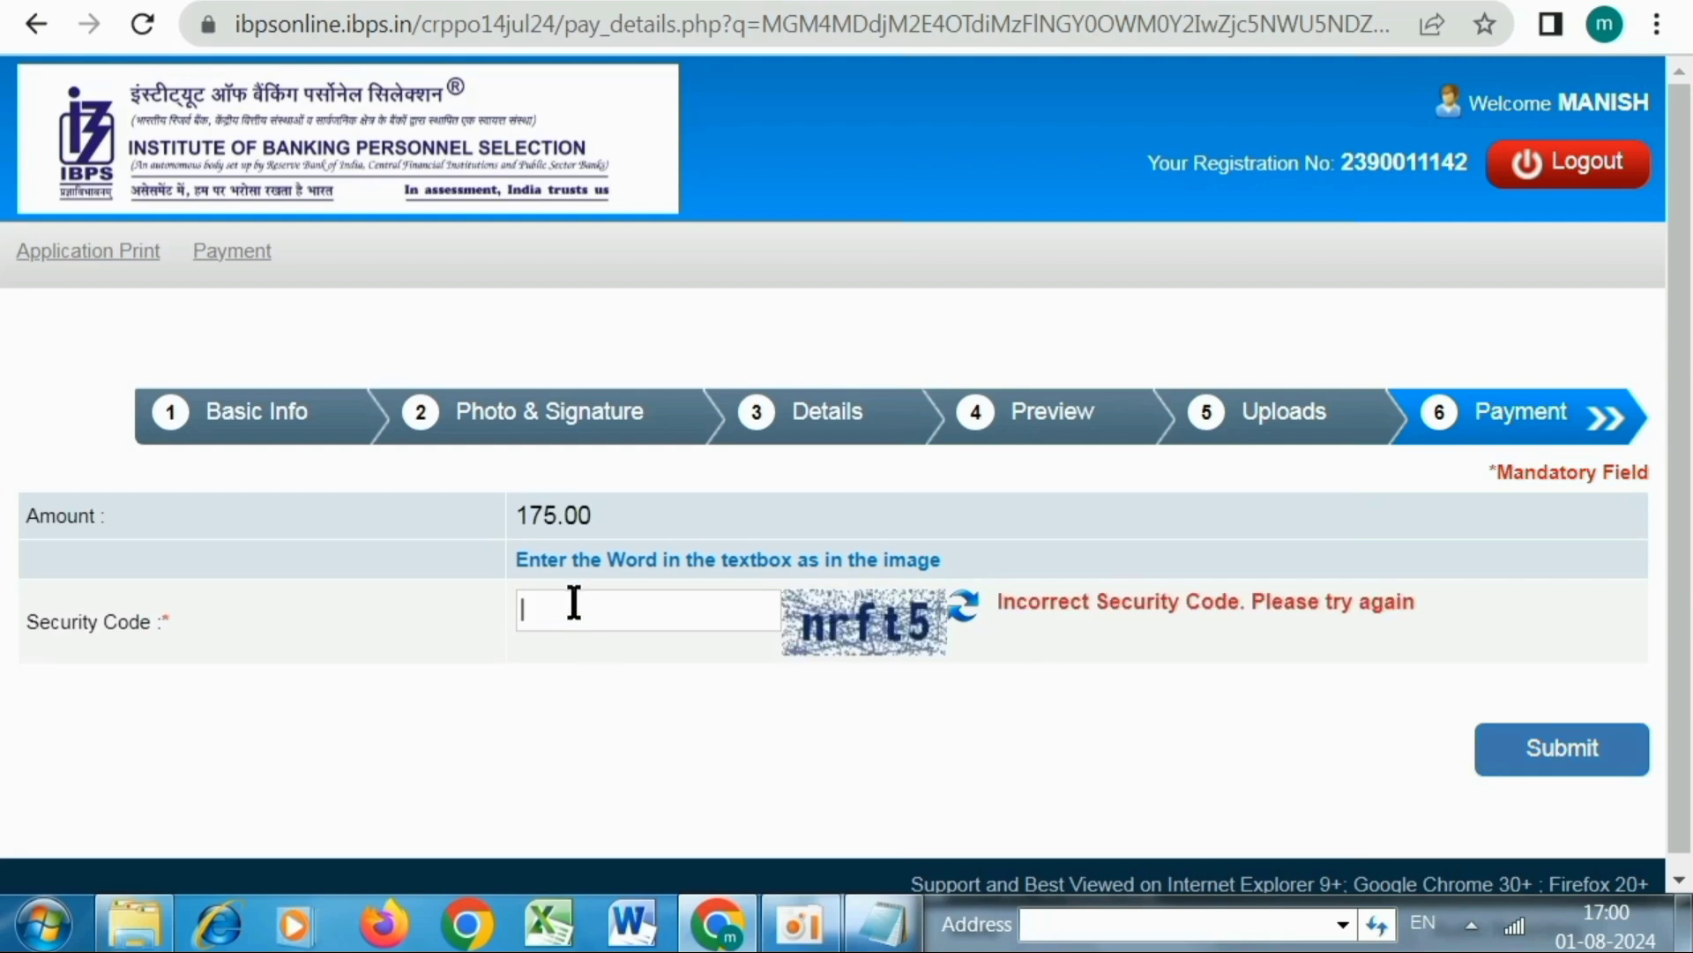